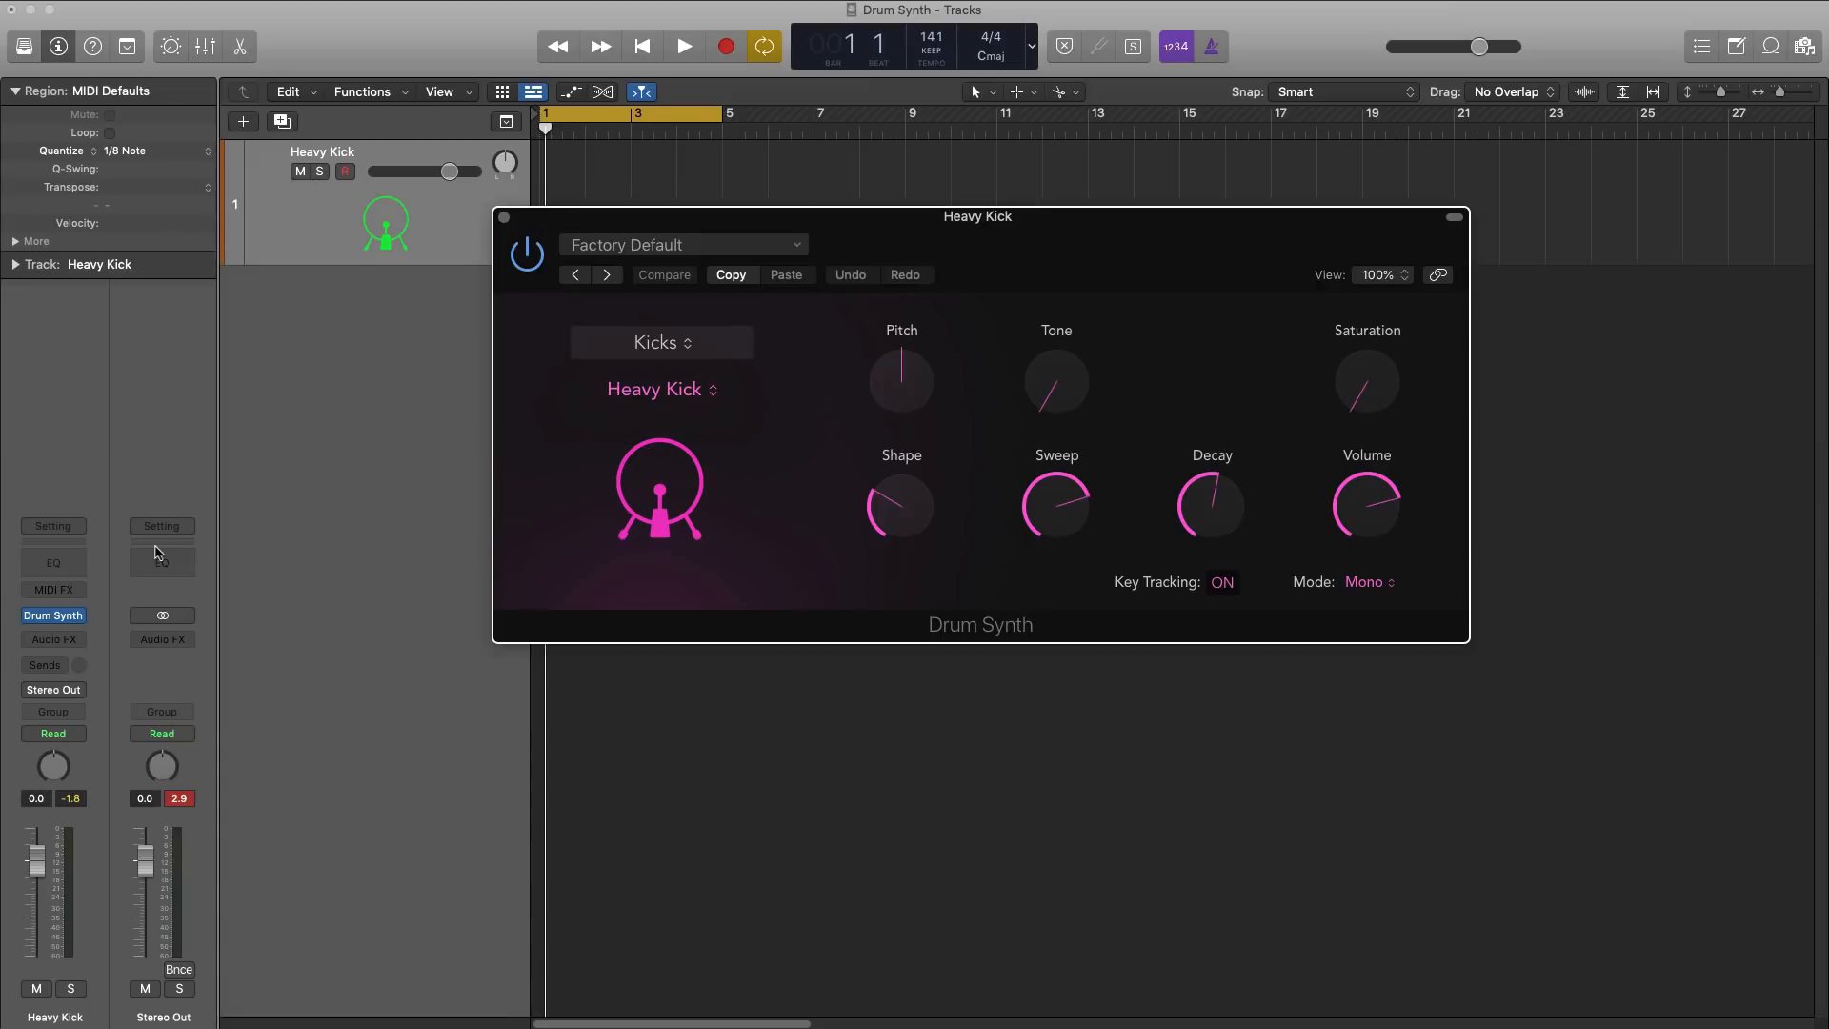
pyautogui.click(688, 341)
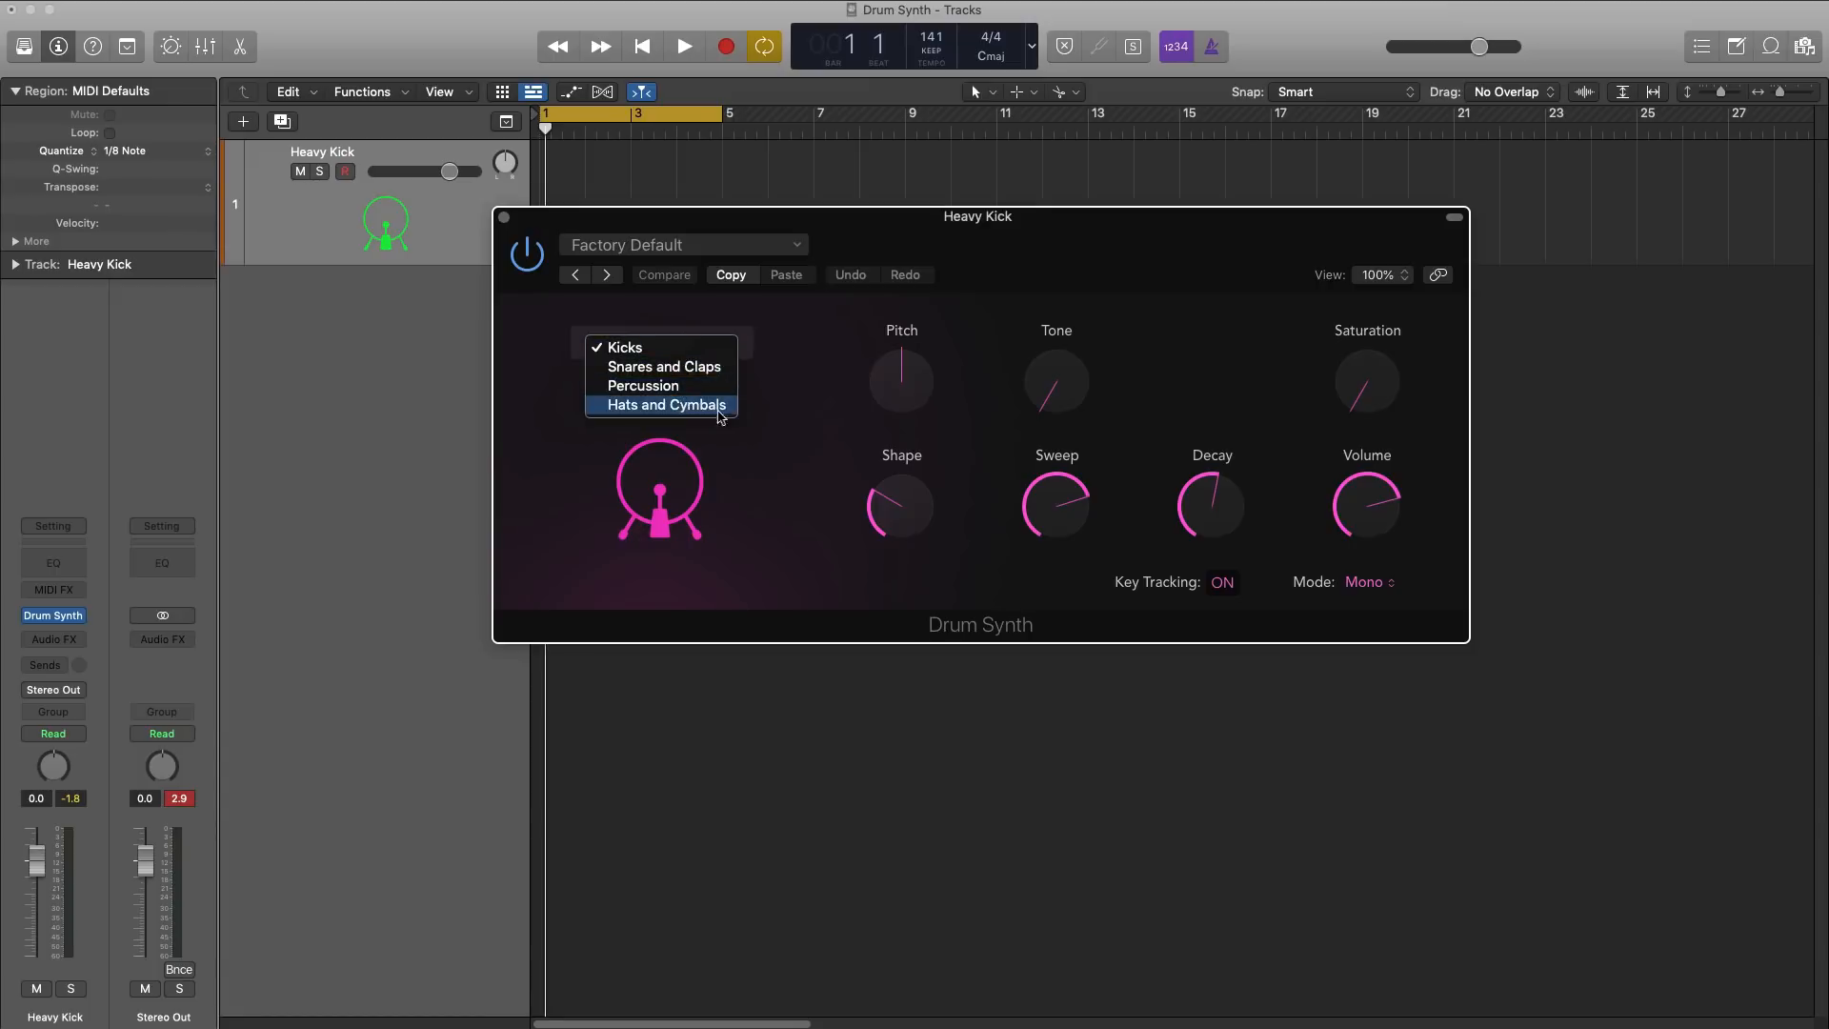
pyautogui.click(762, 442)
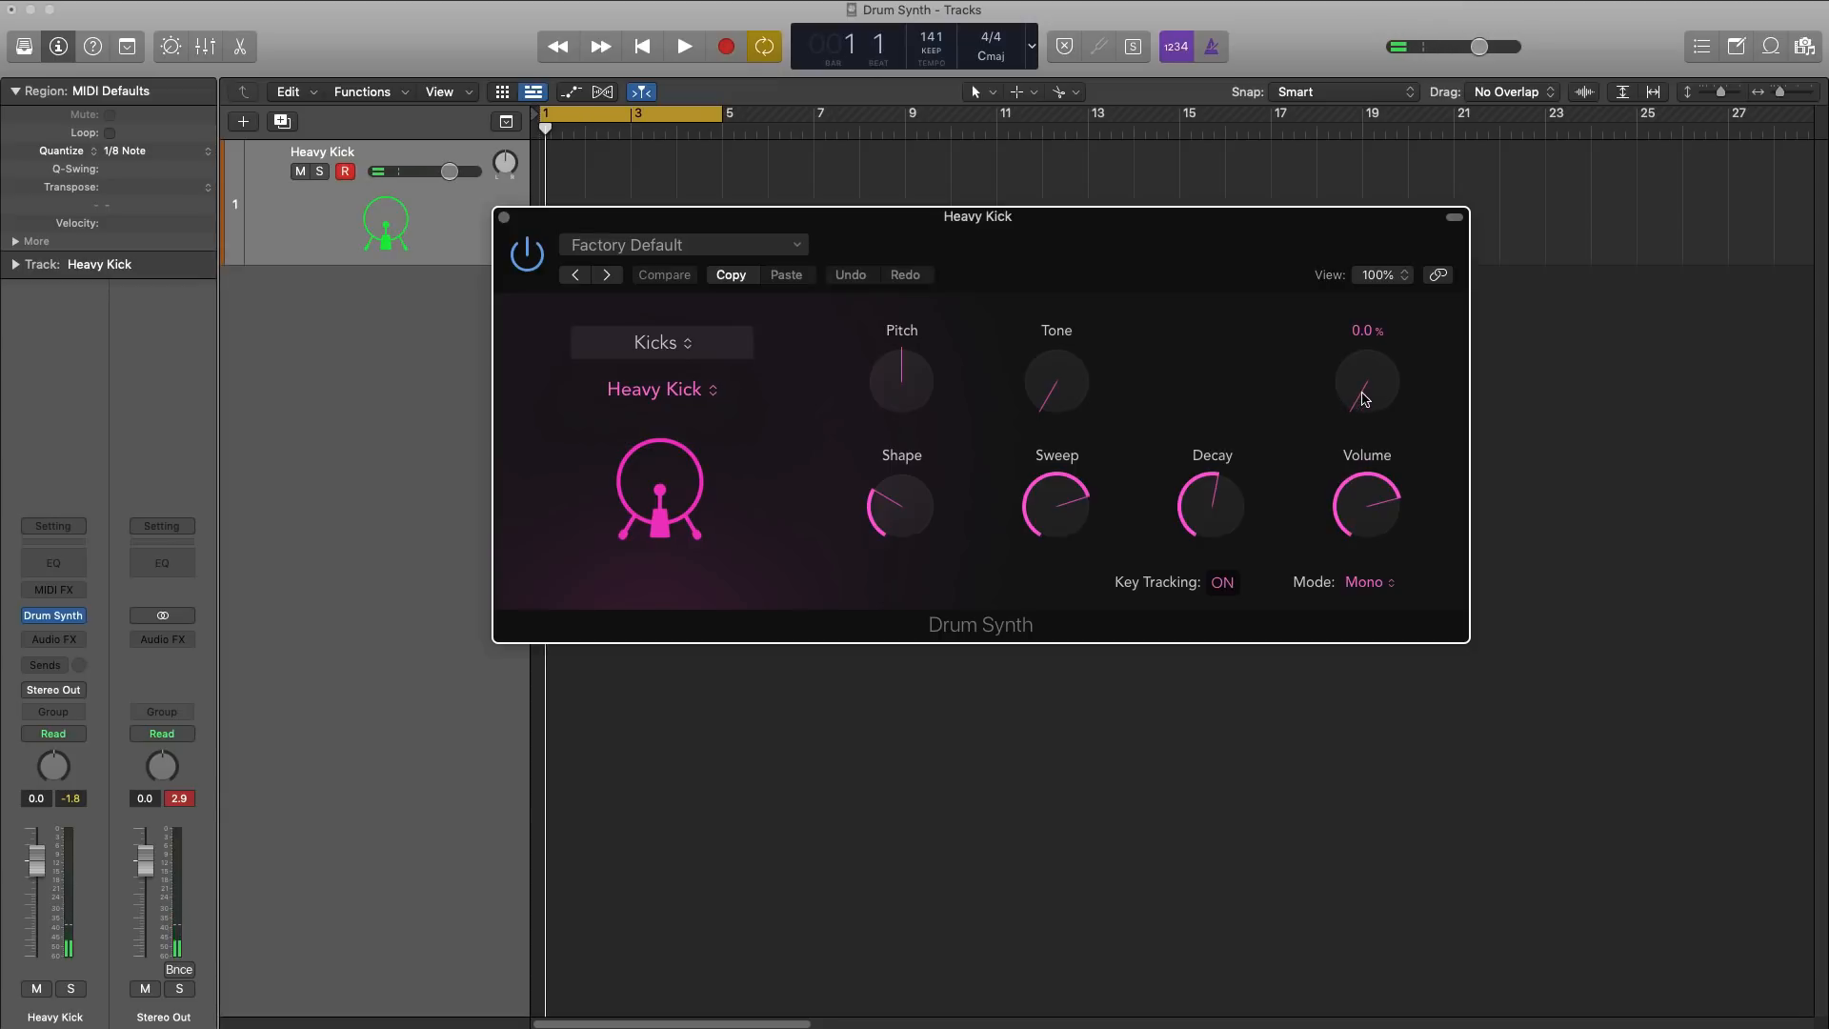
# Step: Raise the Heavy Kick's Saturation, Decay and Shape, and lower its Sweep
pyautogui.moveTo(1364, 400); pyautogui.dragTo(1336, 286)
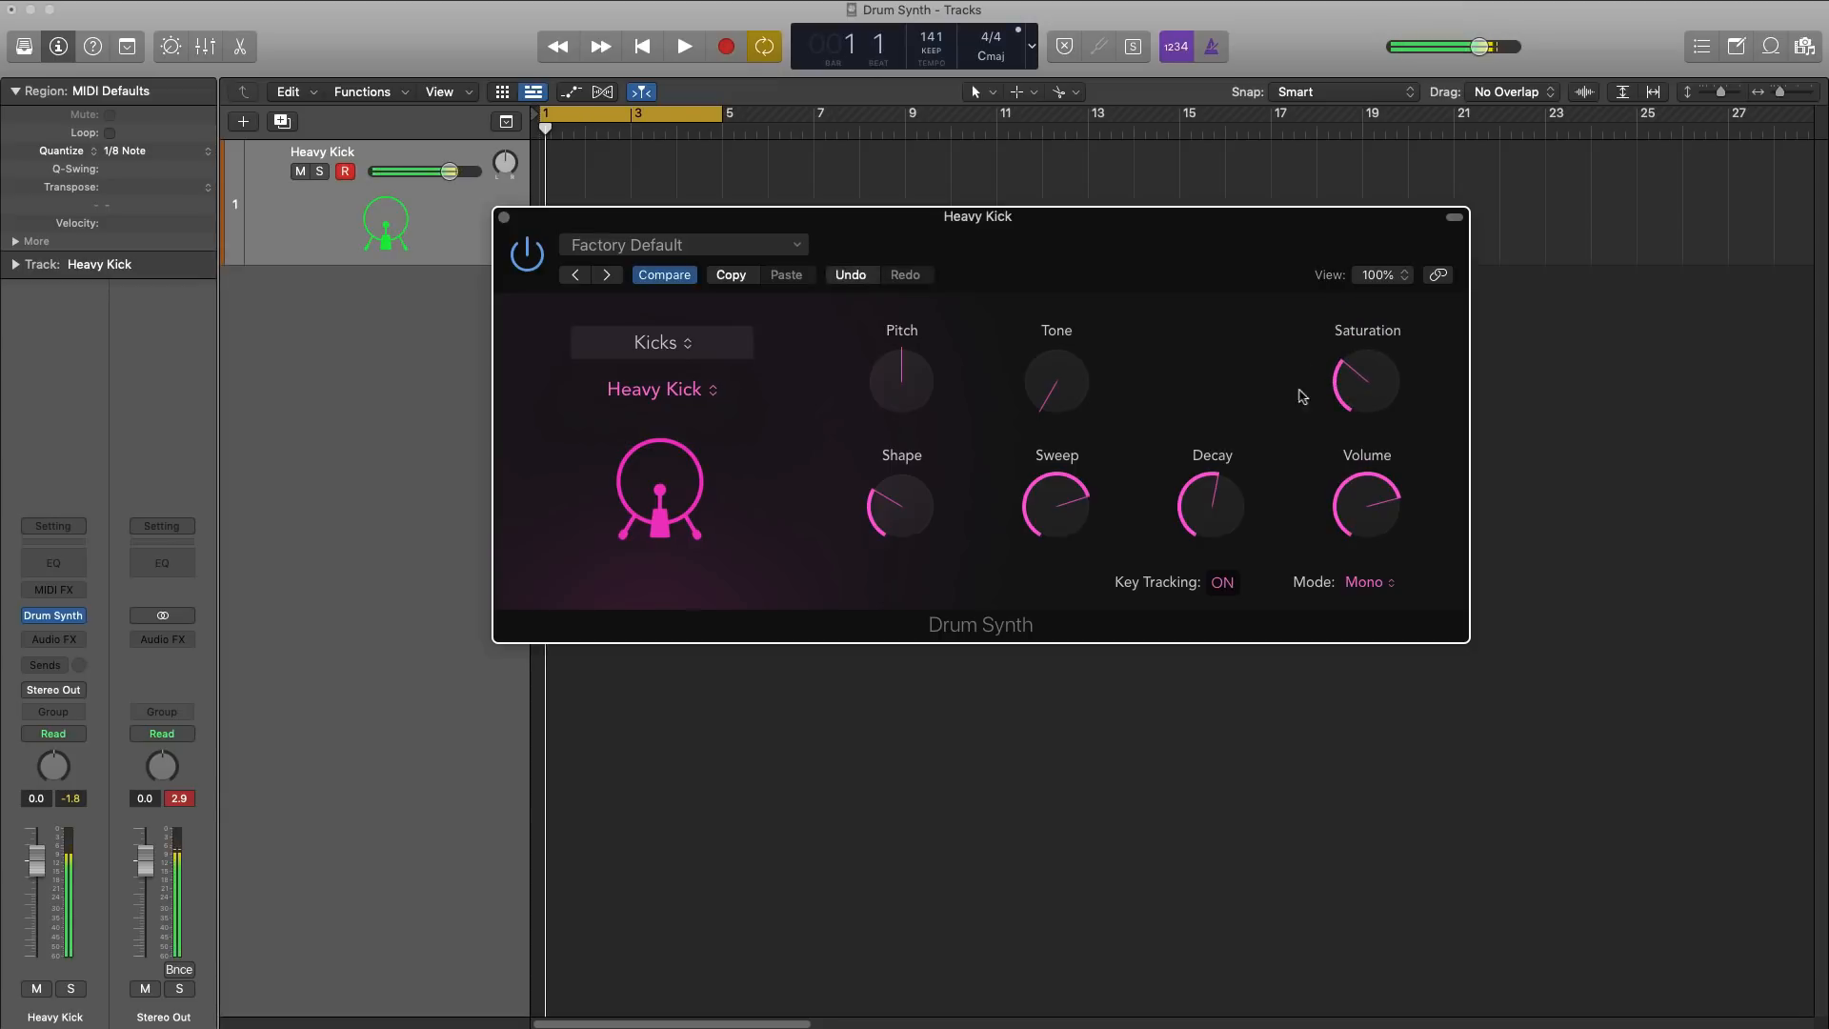
pyautogui.moveTo(1226, 493); pyautogui.dragTo(1223, 462)
pyautogui.moveTo(1069, 503); pyautogui.dragTo(1063, 611)
pyautogui.moveTo(889, 518); pyautogui.dragTo(883, 375)
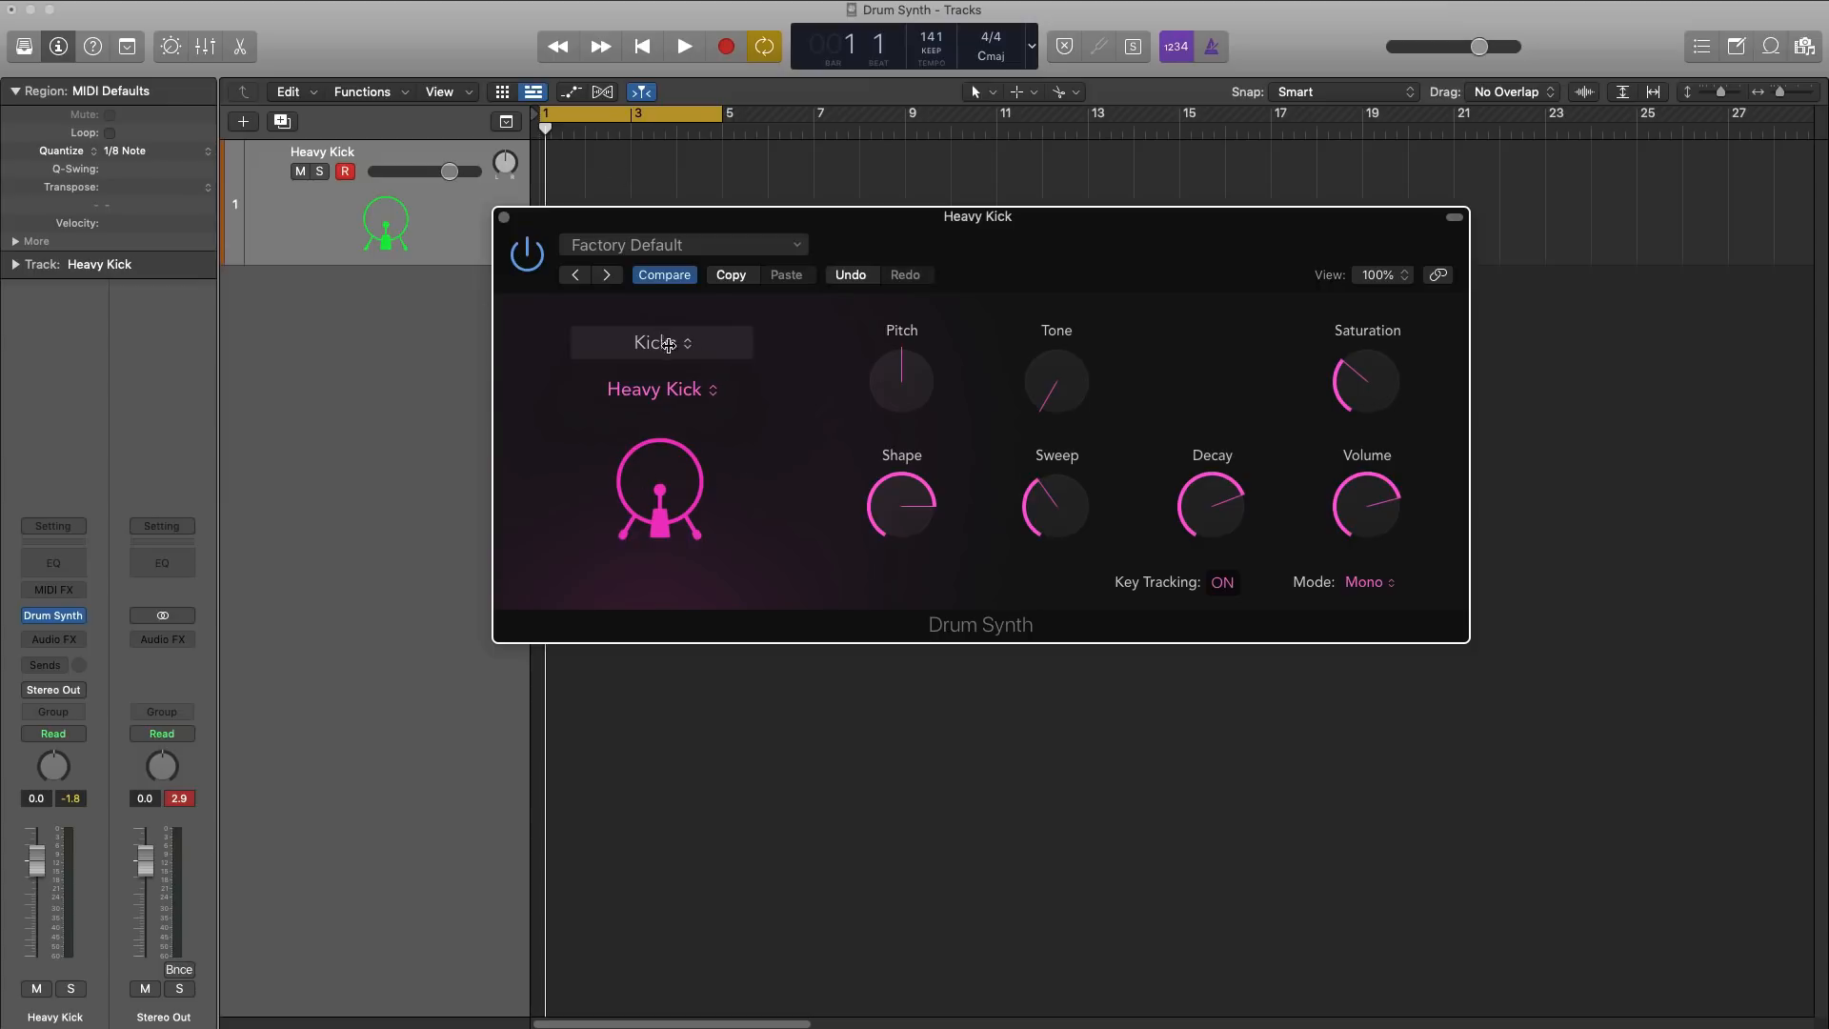
# Step: Stay in the Kicks category, try the Hard Kick sound, and switch to Air Kick
pyautogui.click(659, 341)
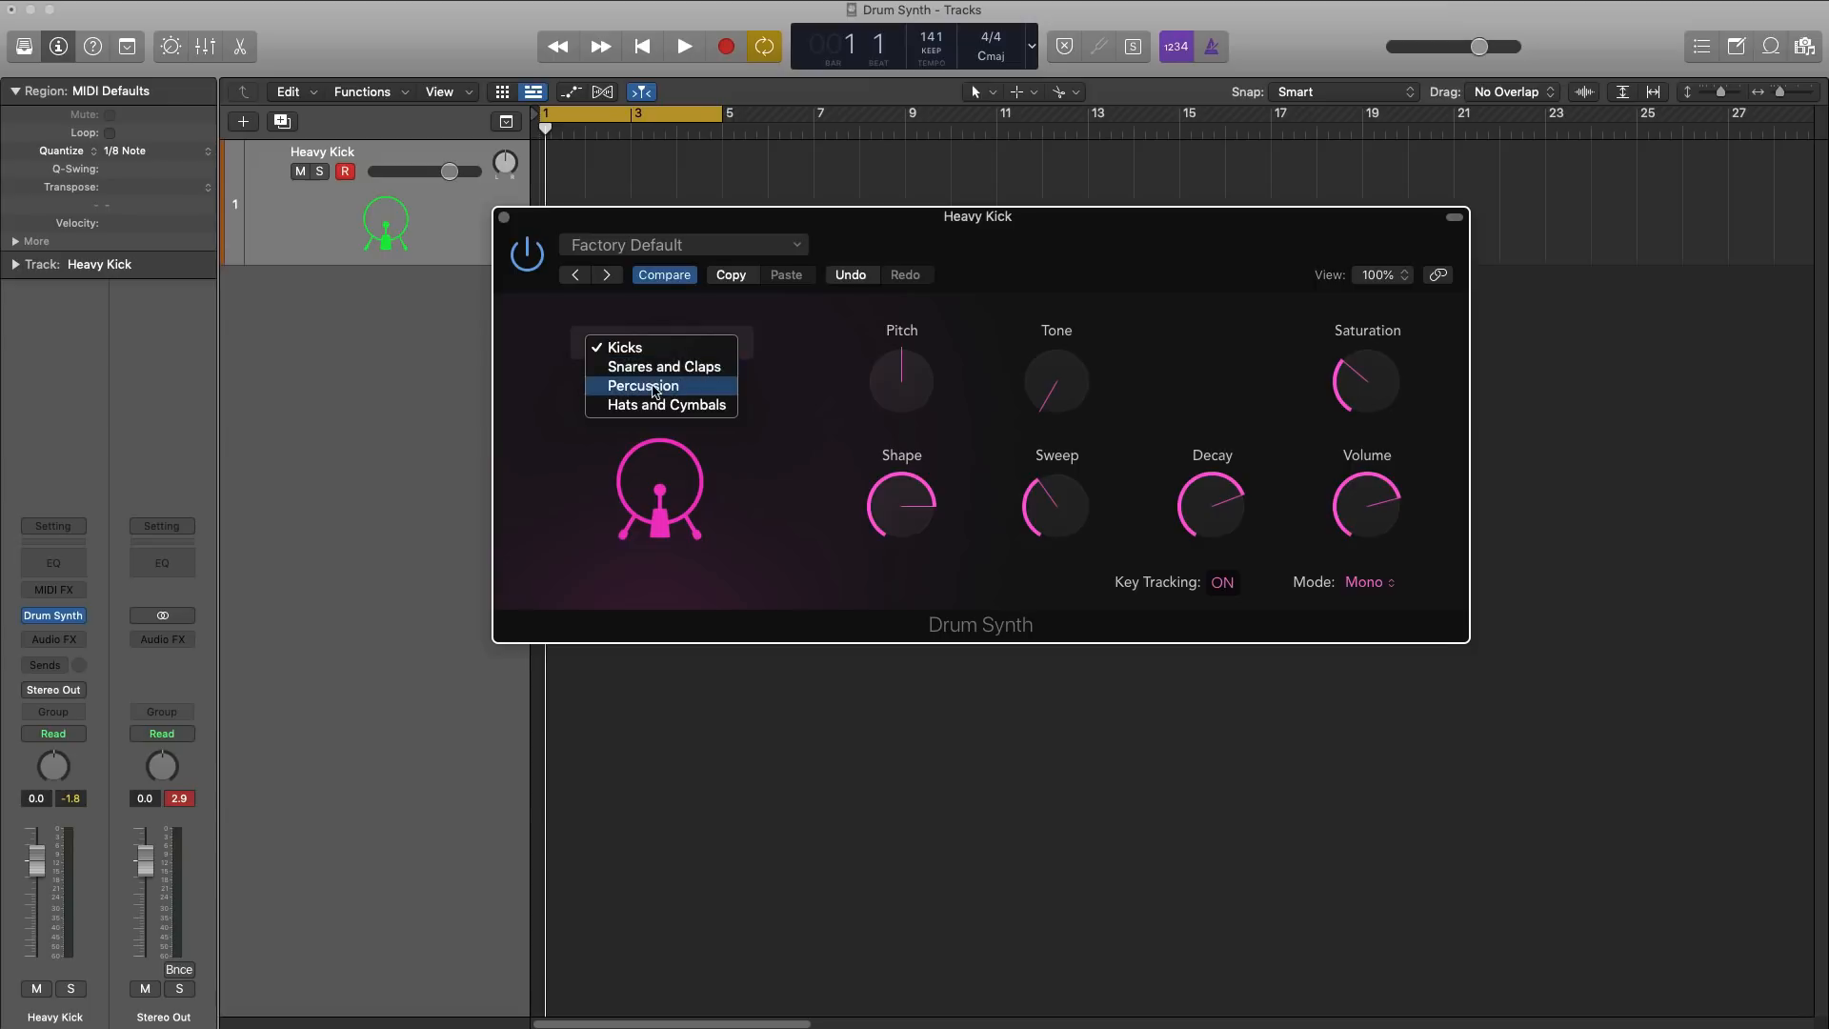
pyautogui.click(789, 396)
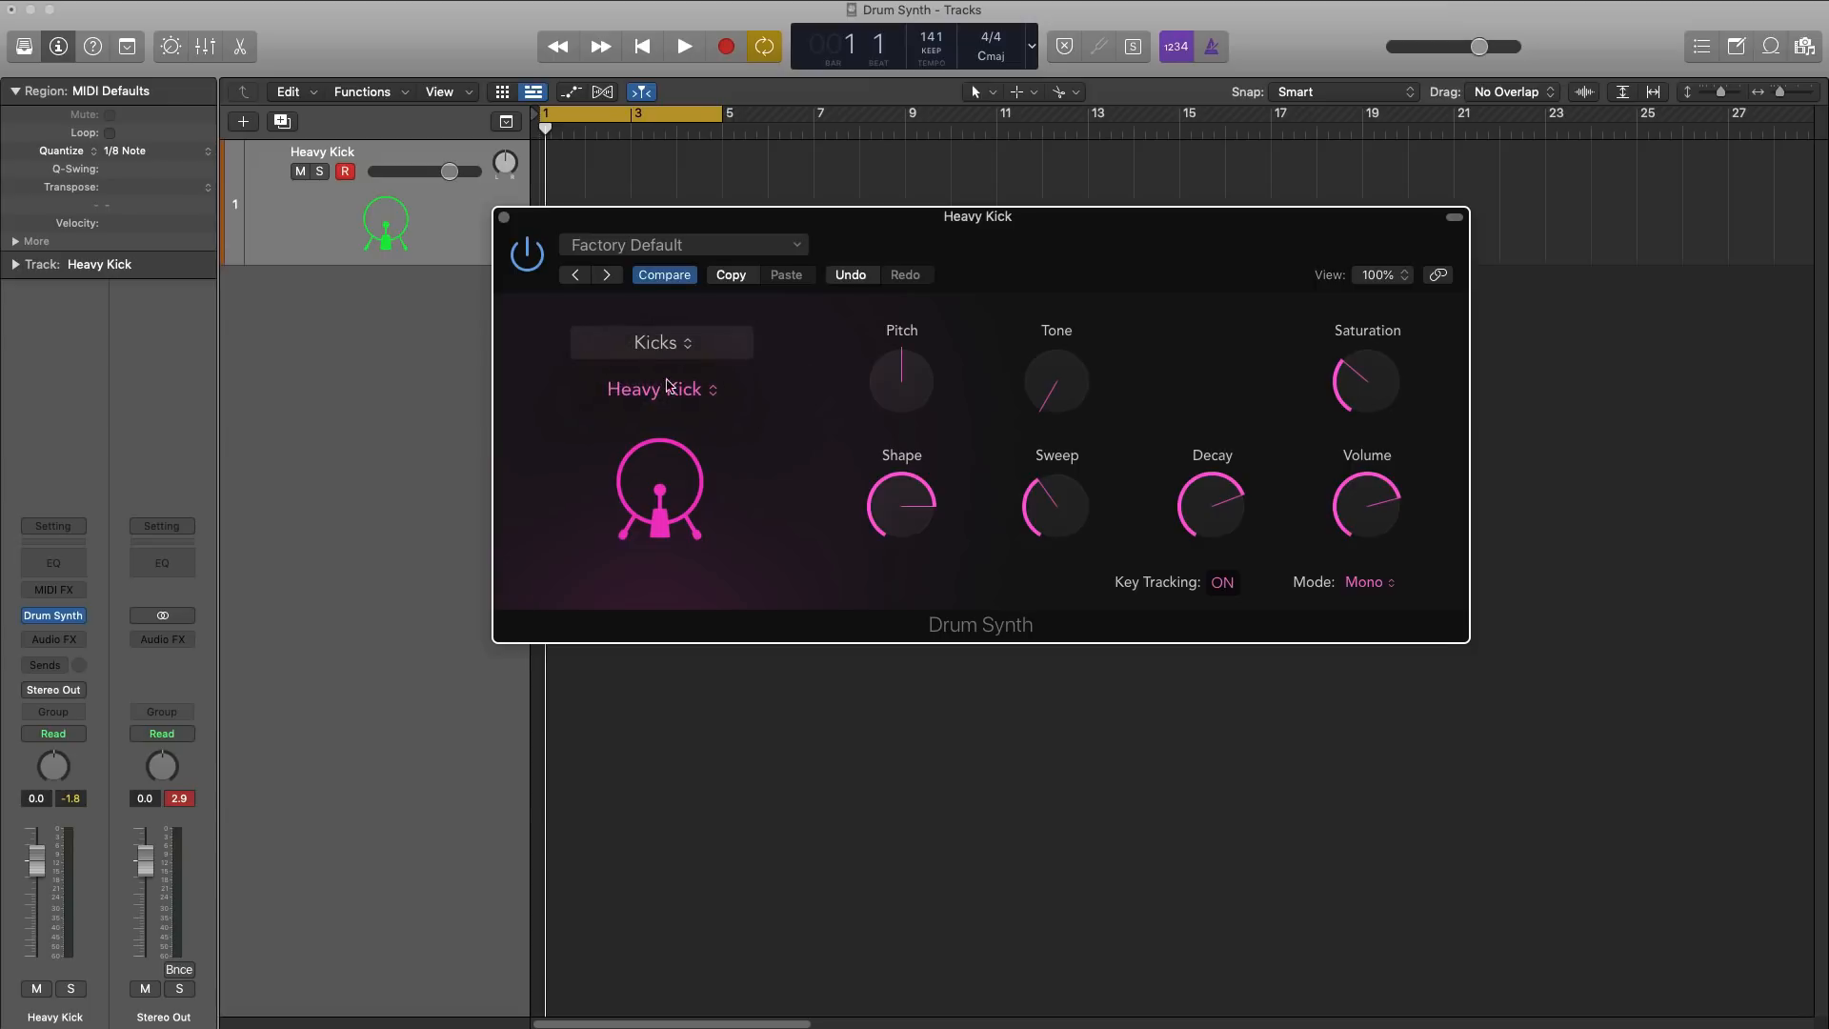
pyautogui.click(681, 396)
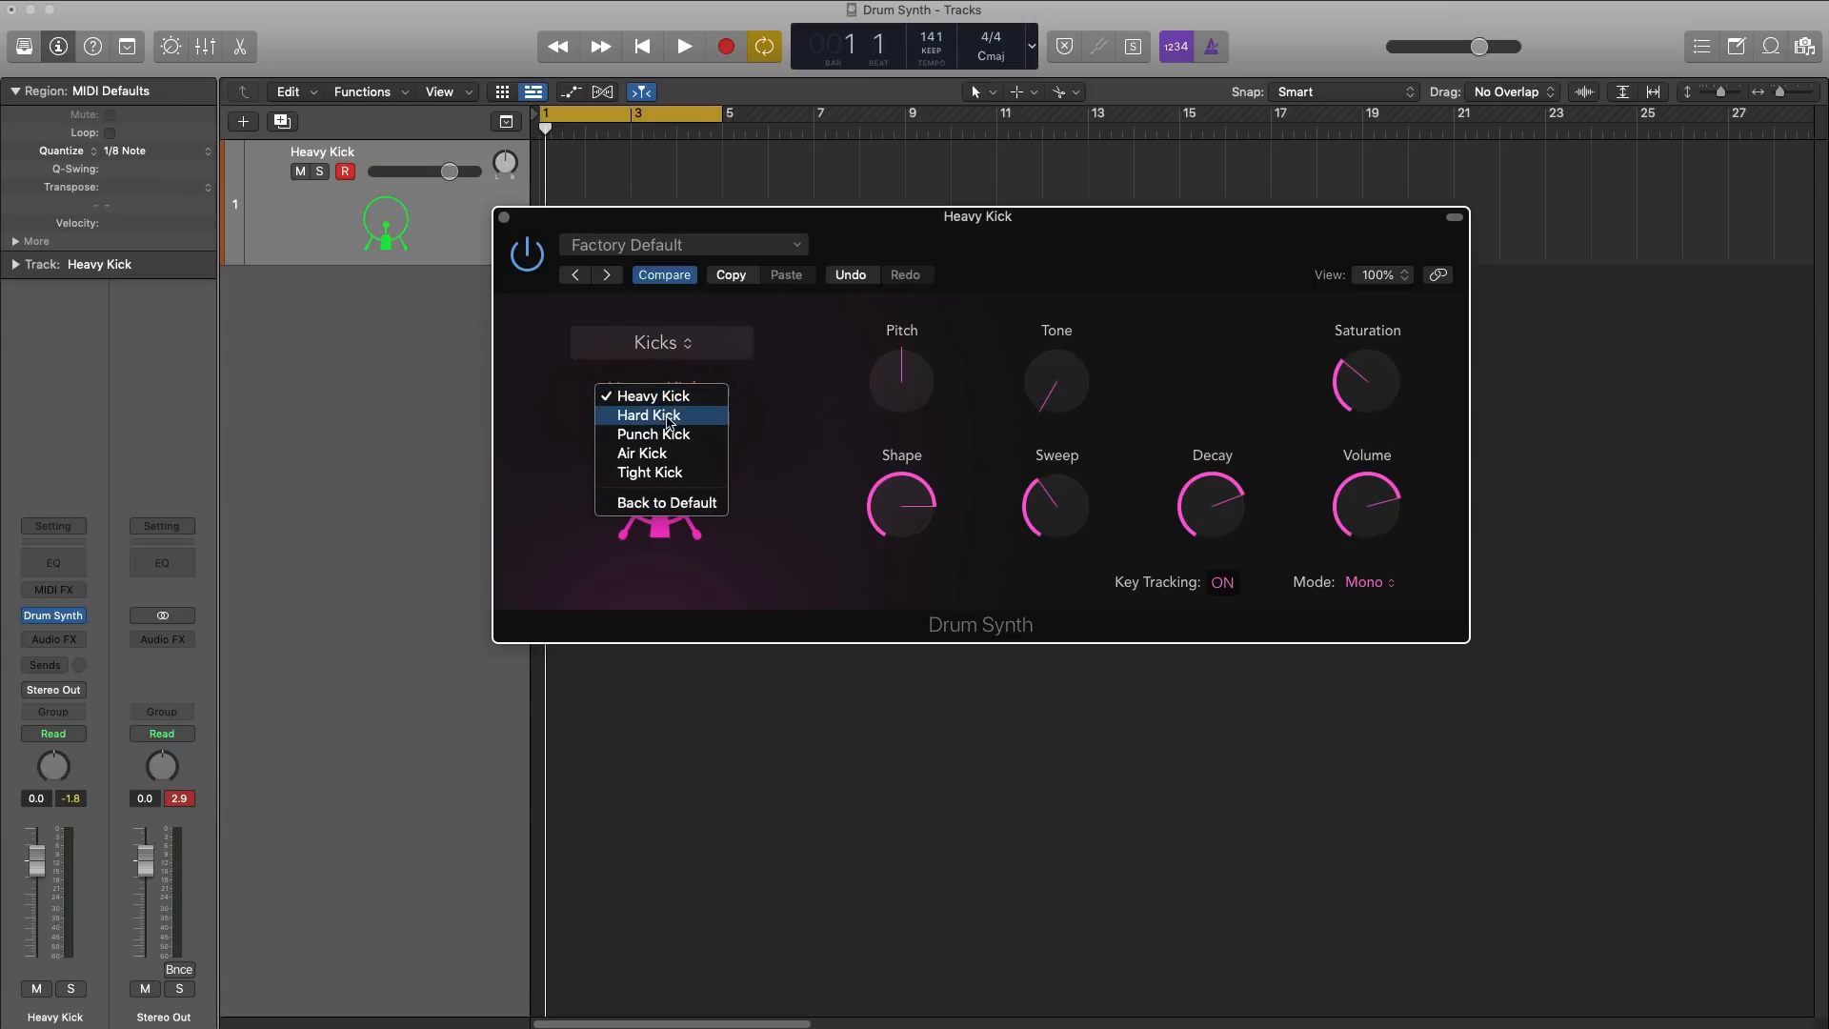
pyautogui.click(668, 420)
pyautogui.click(676, 396)
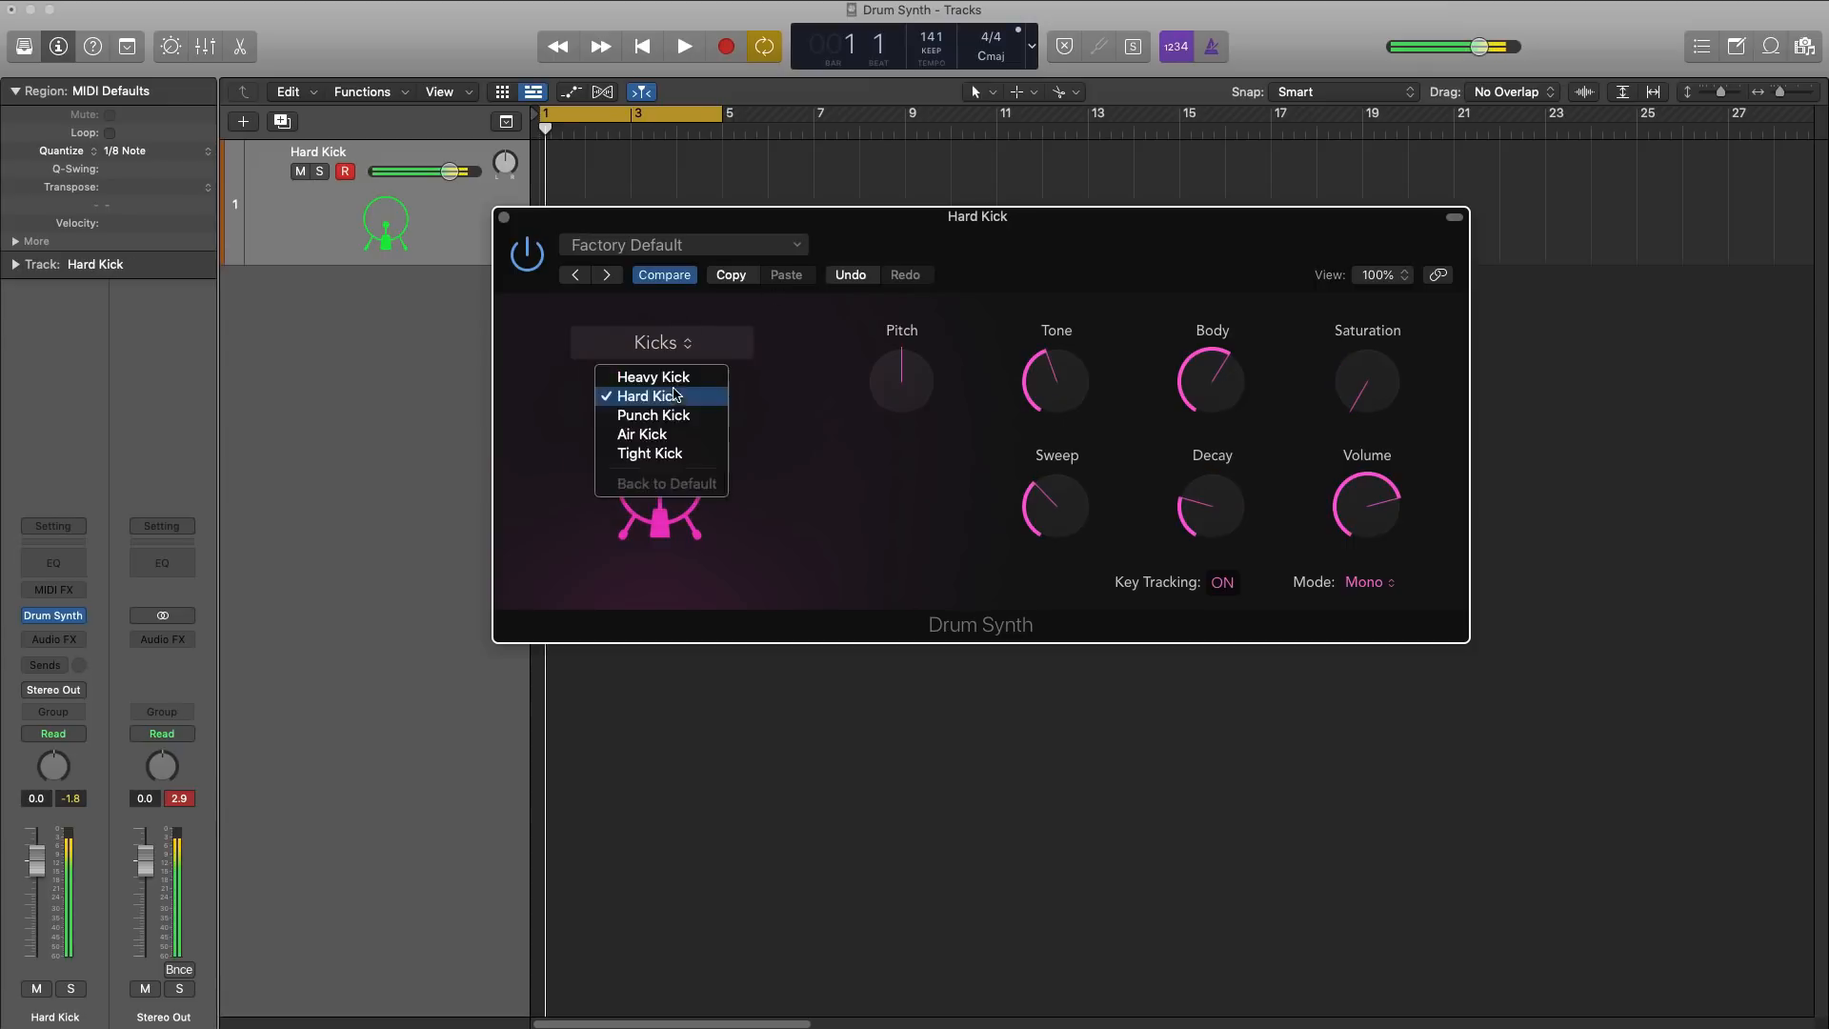
pyautogui.click(674, 435)
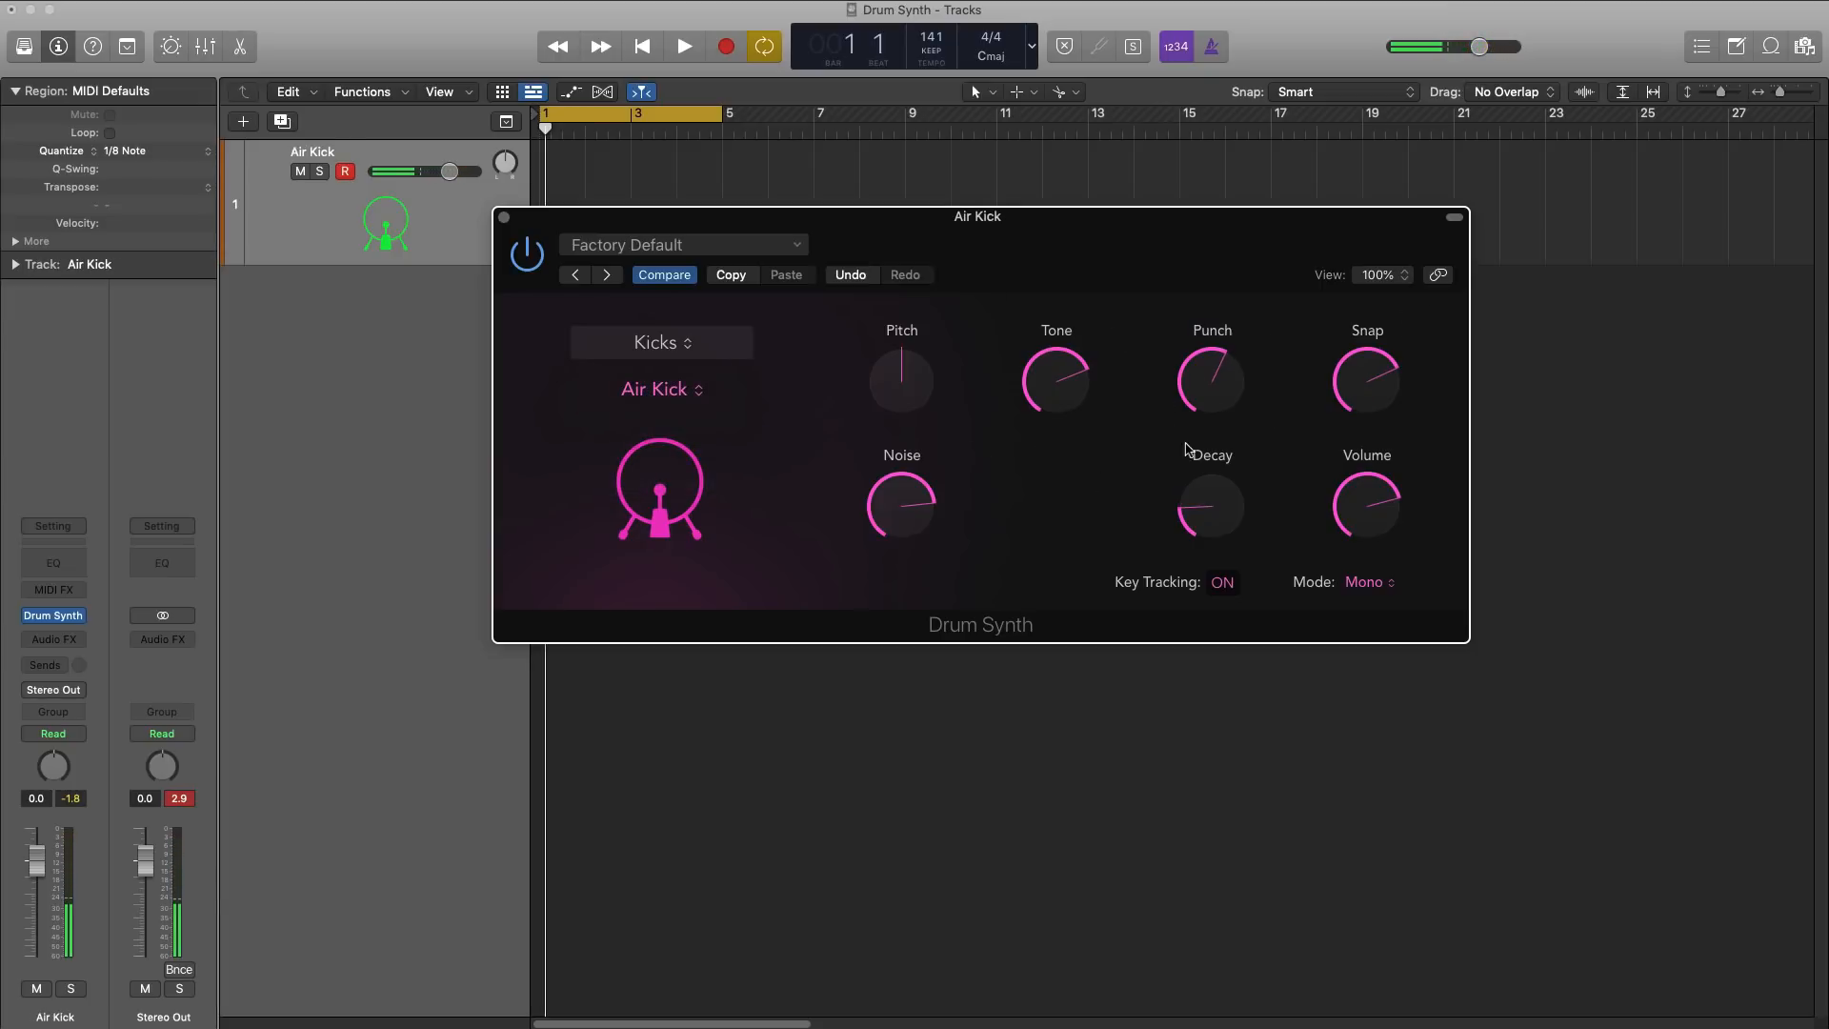
# Step: Set the Air Kick's Pitch to 1, raise Tone, Snap and Noise, and turn Punch fully down
pyautogui.moveTo(901, 385)
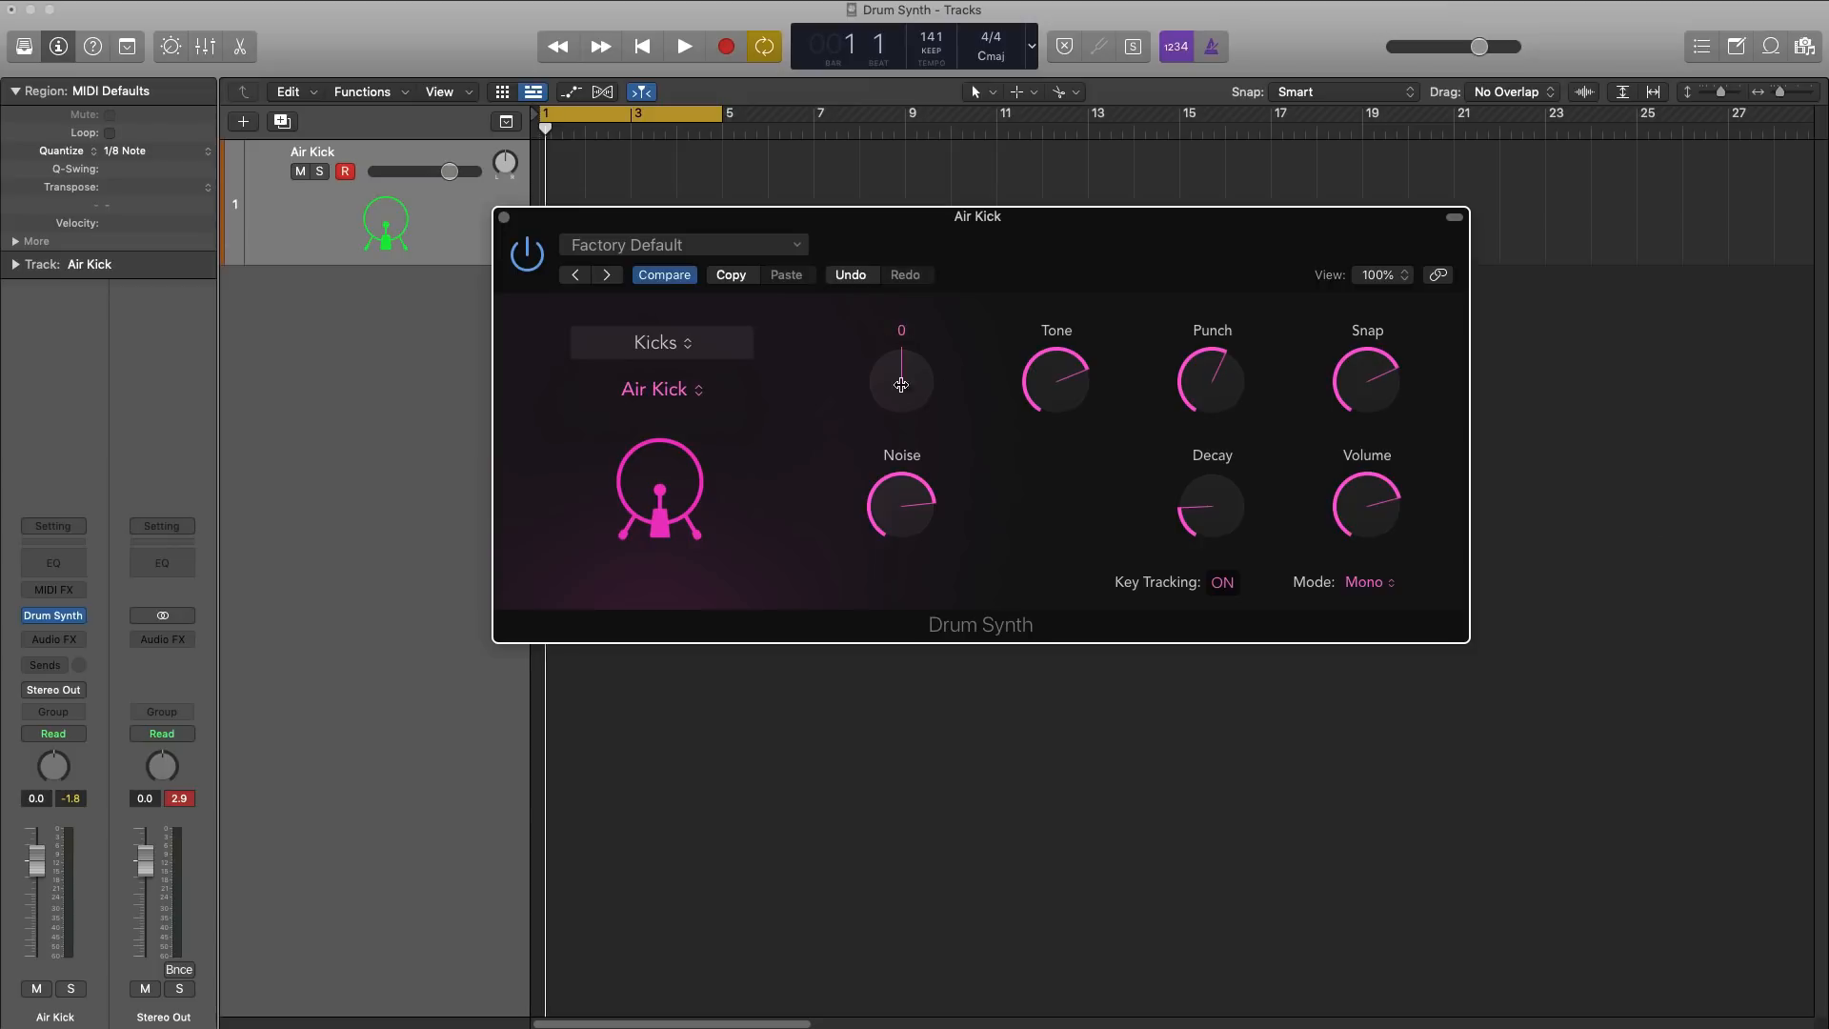
pyautogui.moveTo(895, 383); pyautogui.dragTo(904, 374)
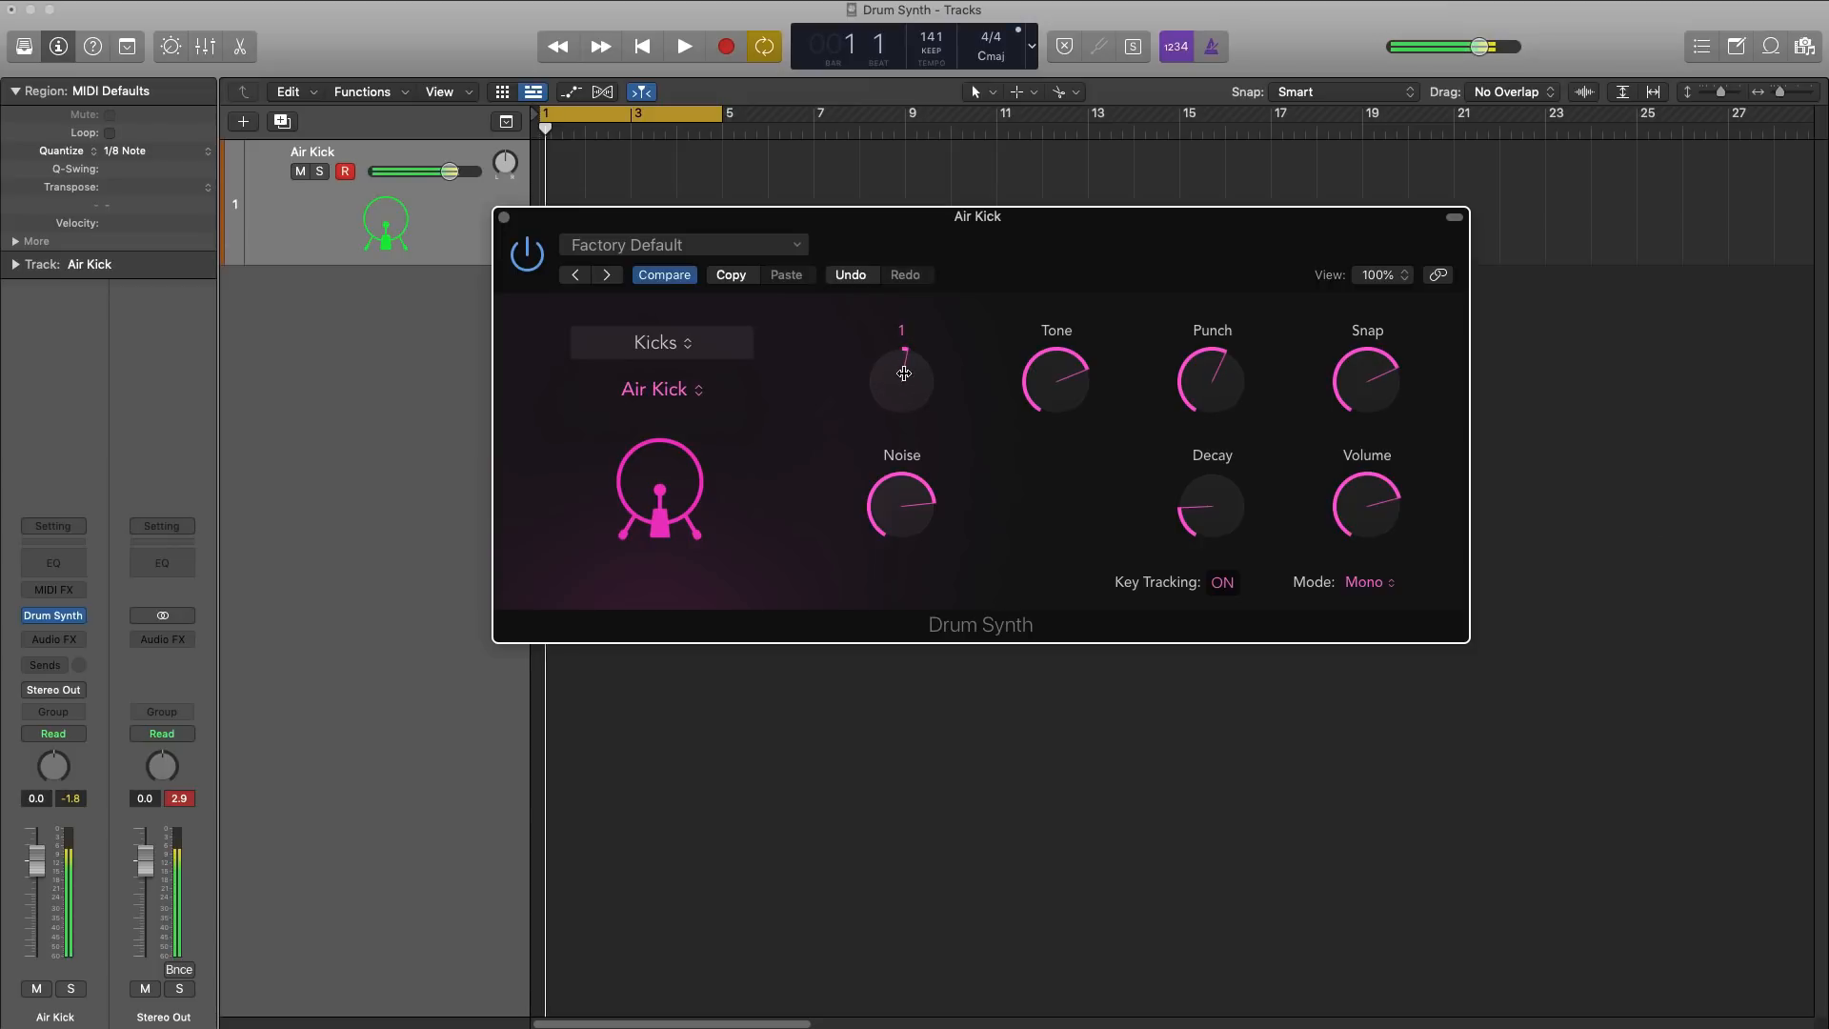
pyautogui.moveTo(1092, 377)
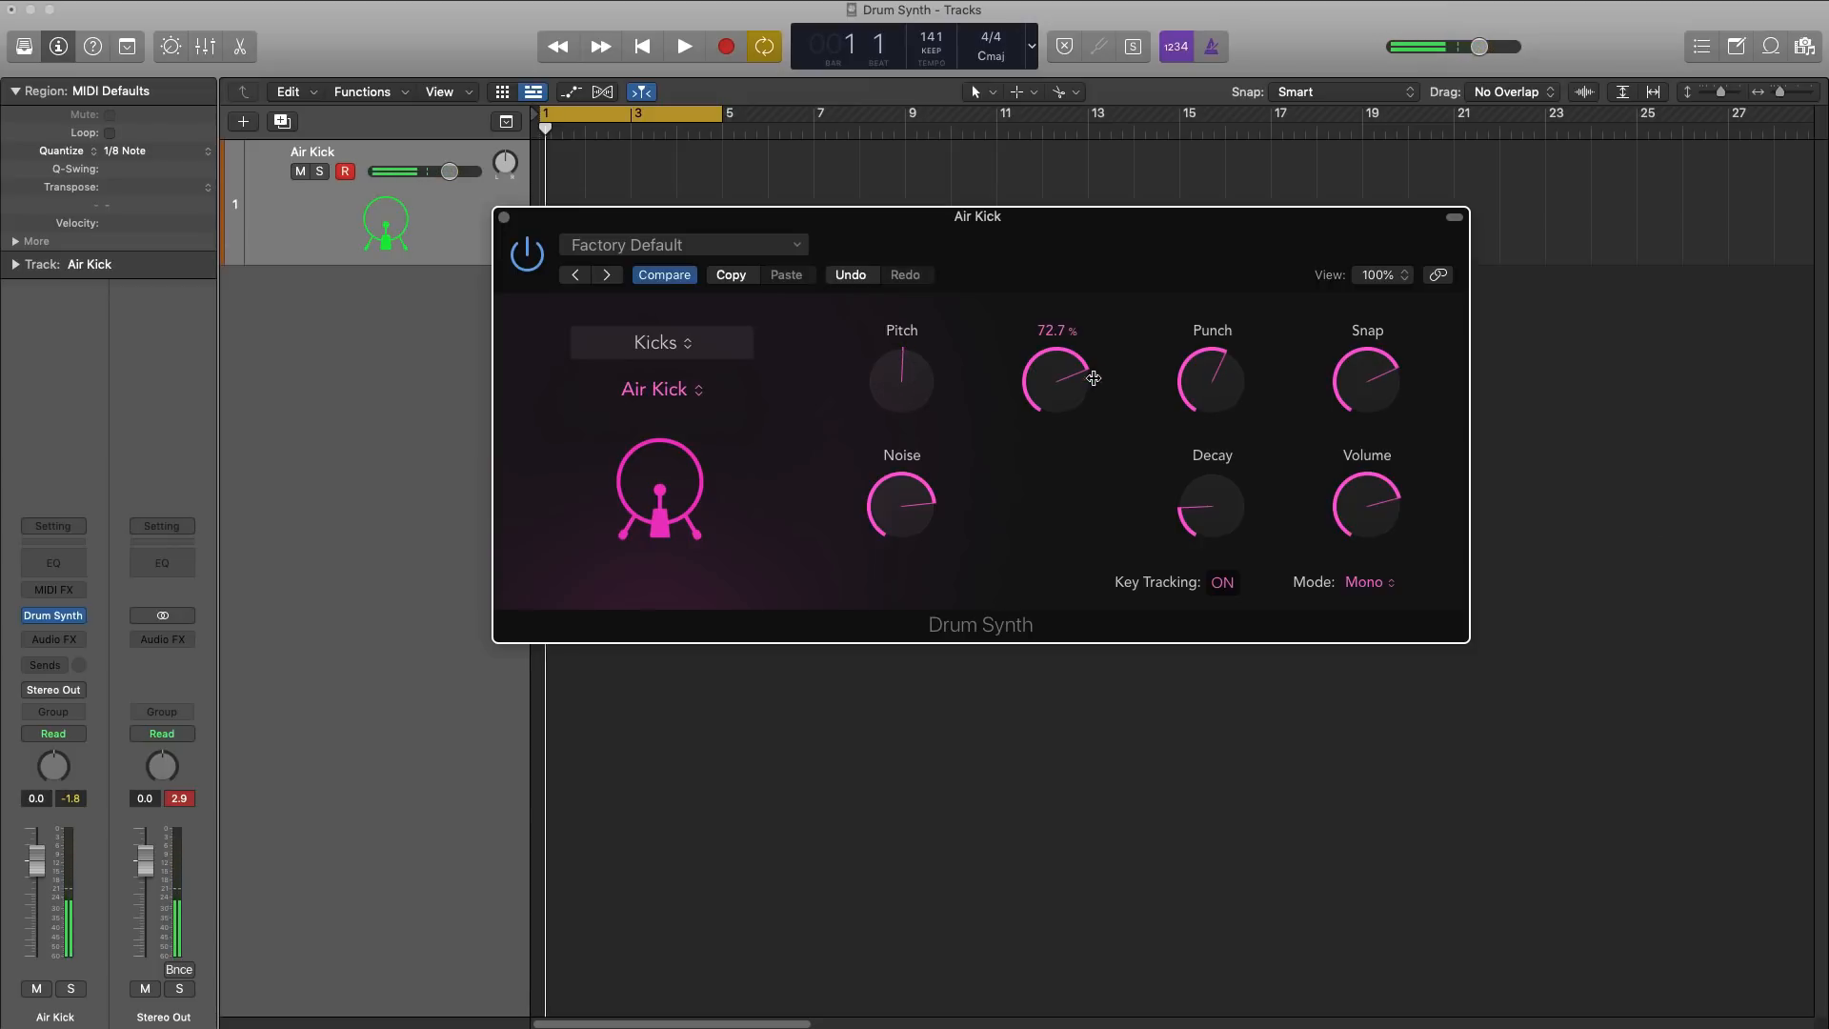
pyautogui.moveTo(1072, 388)
pyautogui.mouseDown()
pyautogui.moveTo(1086, 523)
pyautogui.moveTo(1089, 357)
pyautogui.mouseUp()
pyautogui.moveTo(1217, 379)
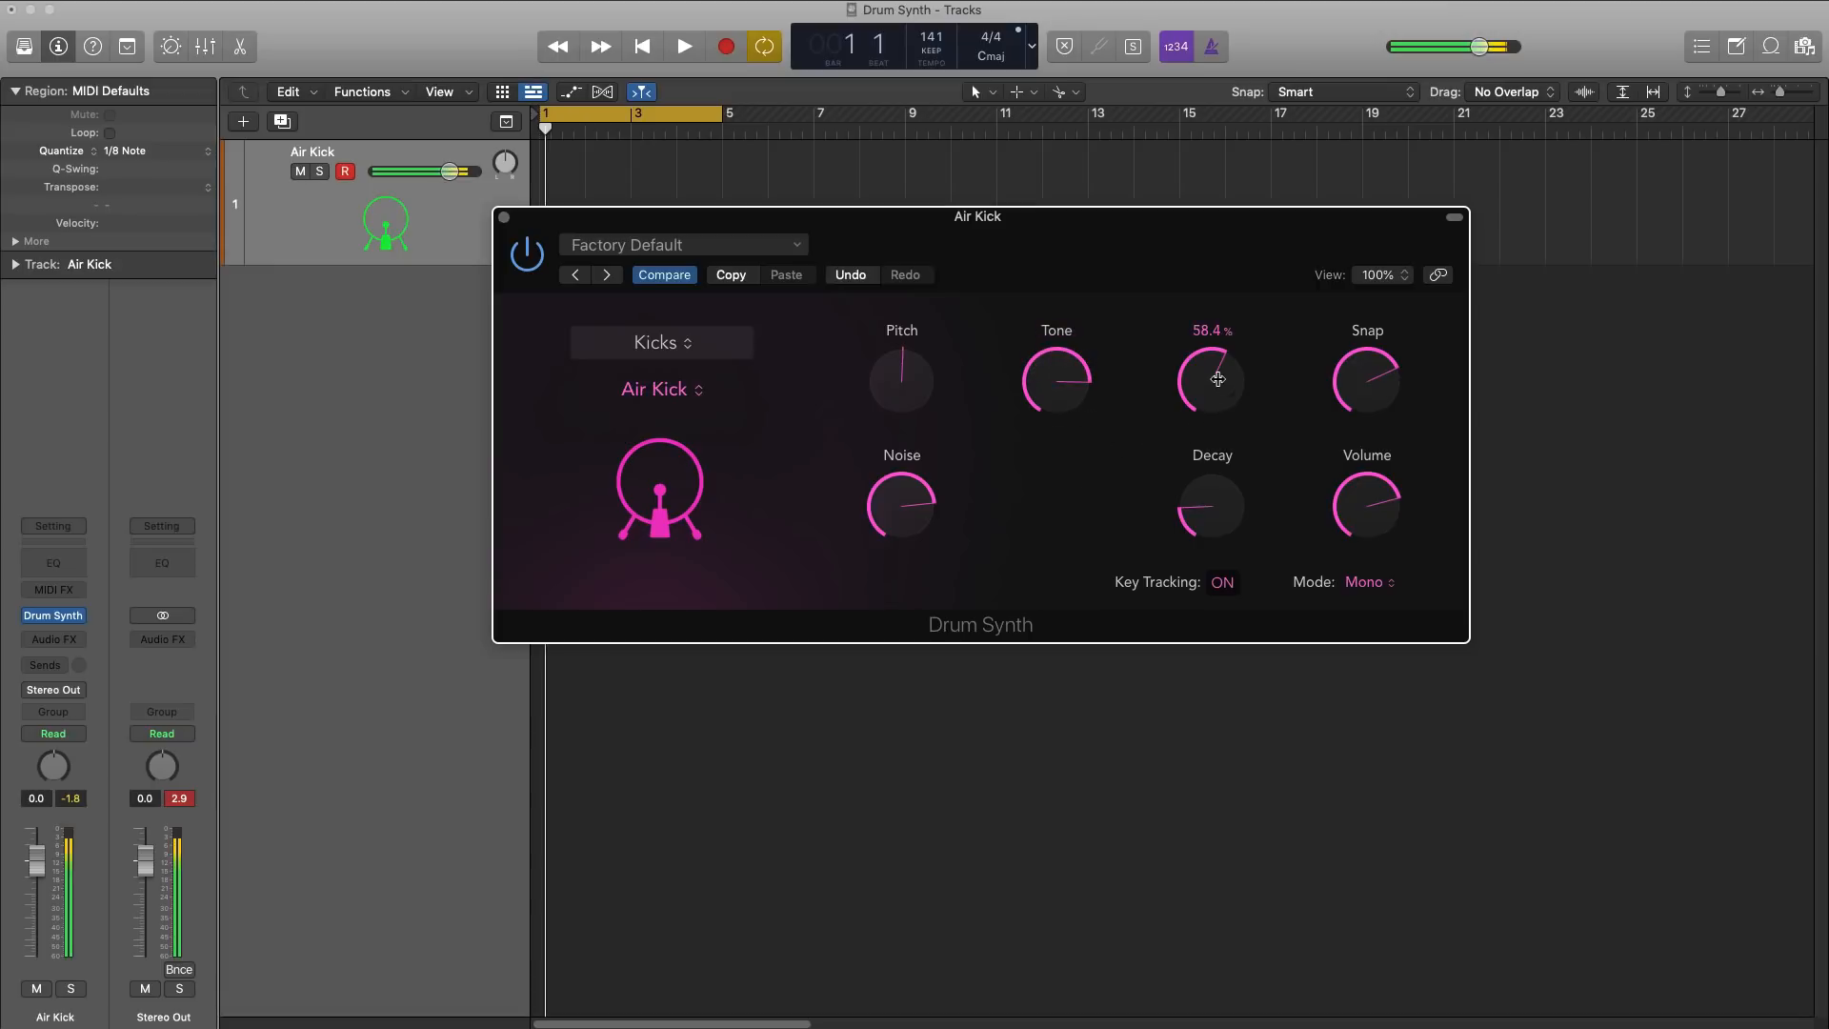
pyautogui.moveTo(1212, 381); pyautogui.dragTo(1227, 544)
pyautogui.moveTo(1392, 425)
pyautogui.mouseDown()
pyautogui.moveTo(1383, 639)
pyautogui.moveTo(1378, 433)
pyautogui.mouseUp()
pyautogui.moveTo(906, 503); pyautogui.dragTo(945, 492)
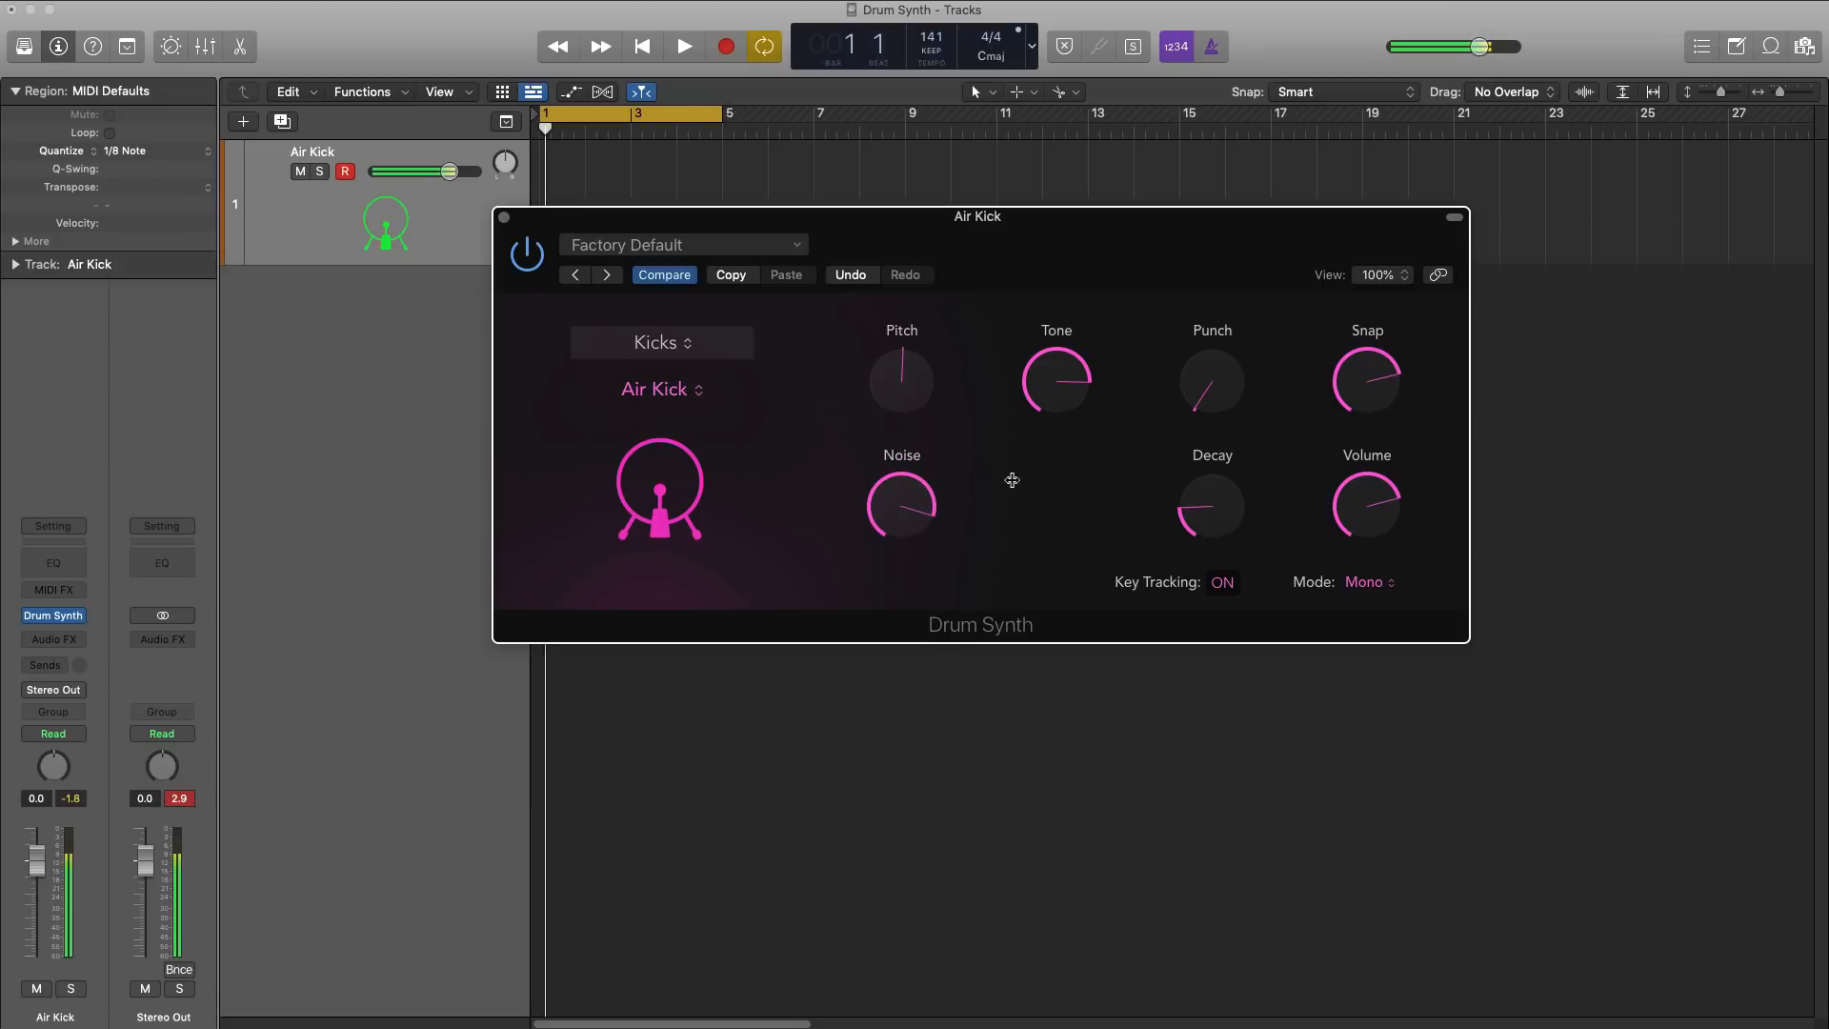
# Step: Lengthen the Air Kick's Decay while keeping its Mode on Mono
pyautogui.moveTo(1200, 512)
pyautogui.moveTo(1200, 512); pyautogui.dragTo(1228, 624)
pyautogui.moveTo(1365, 506); pyautogui.dragTo(1365, 510)
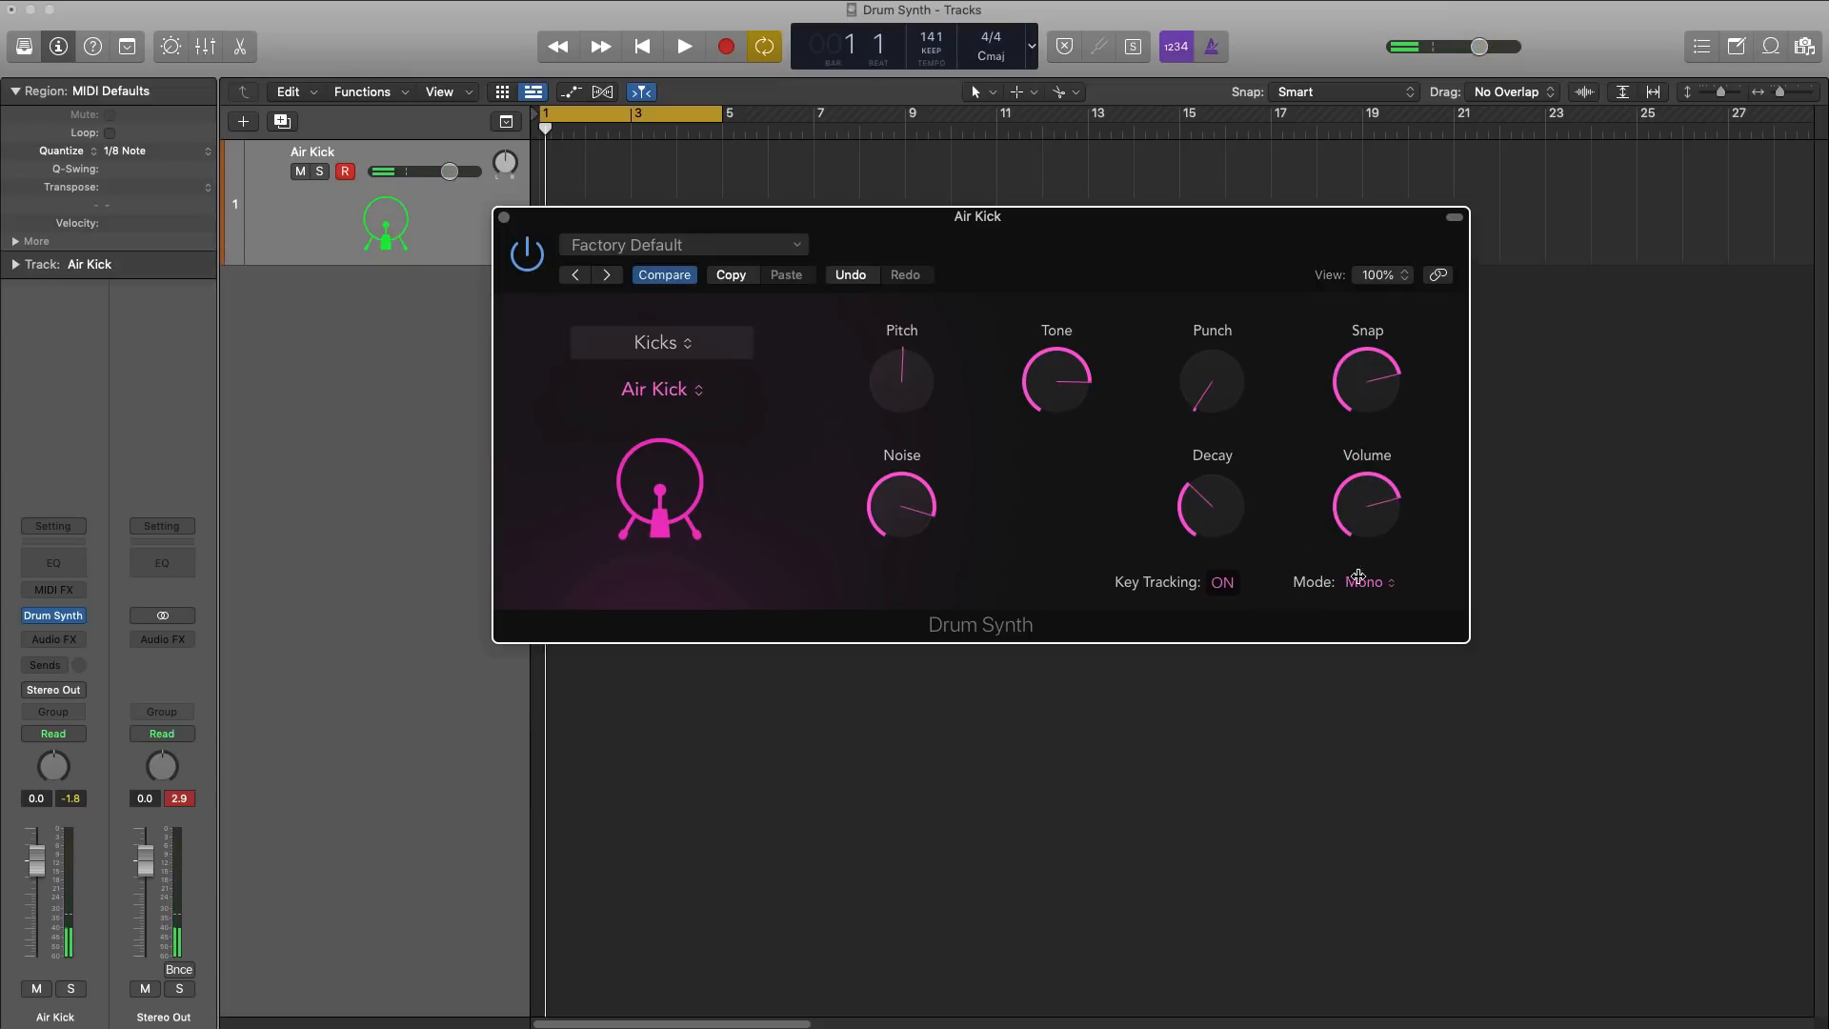
pyautogui.click(1360, 581)
pyautogui.click(1208, 476)
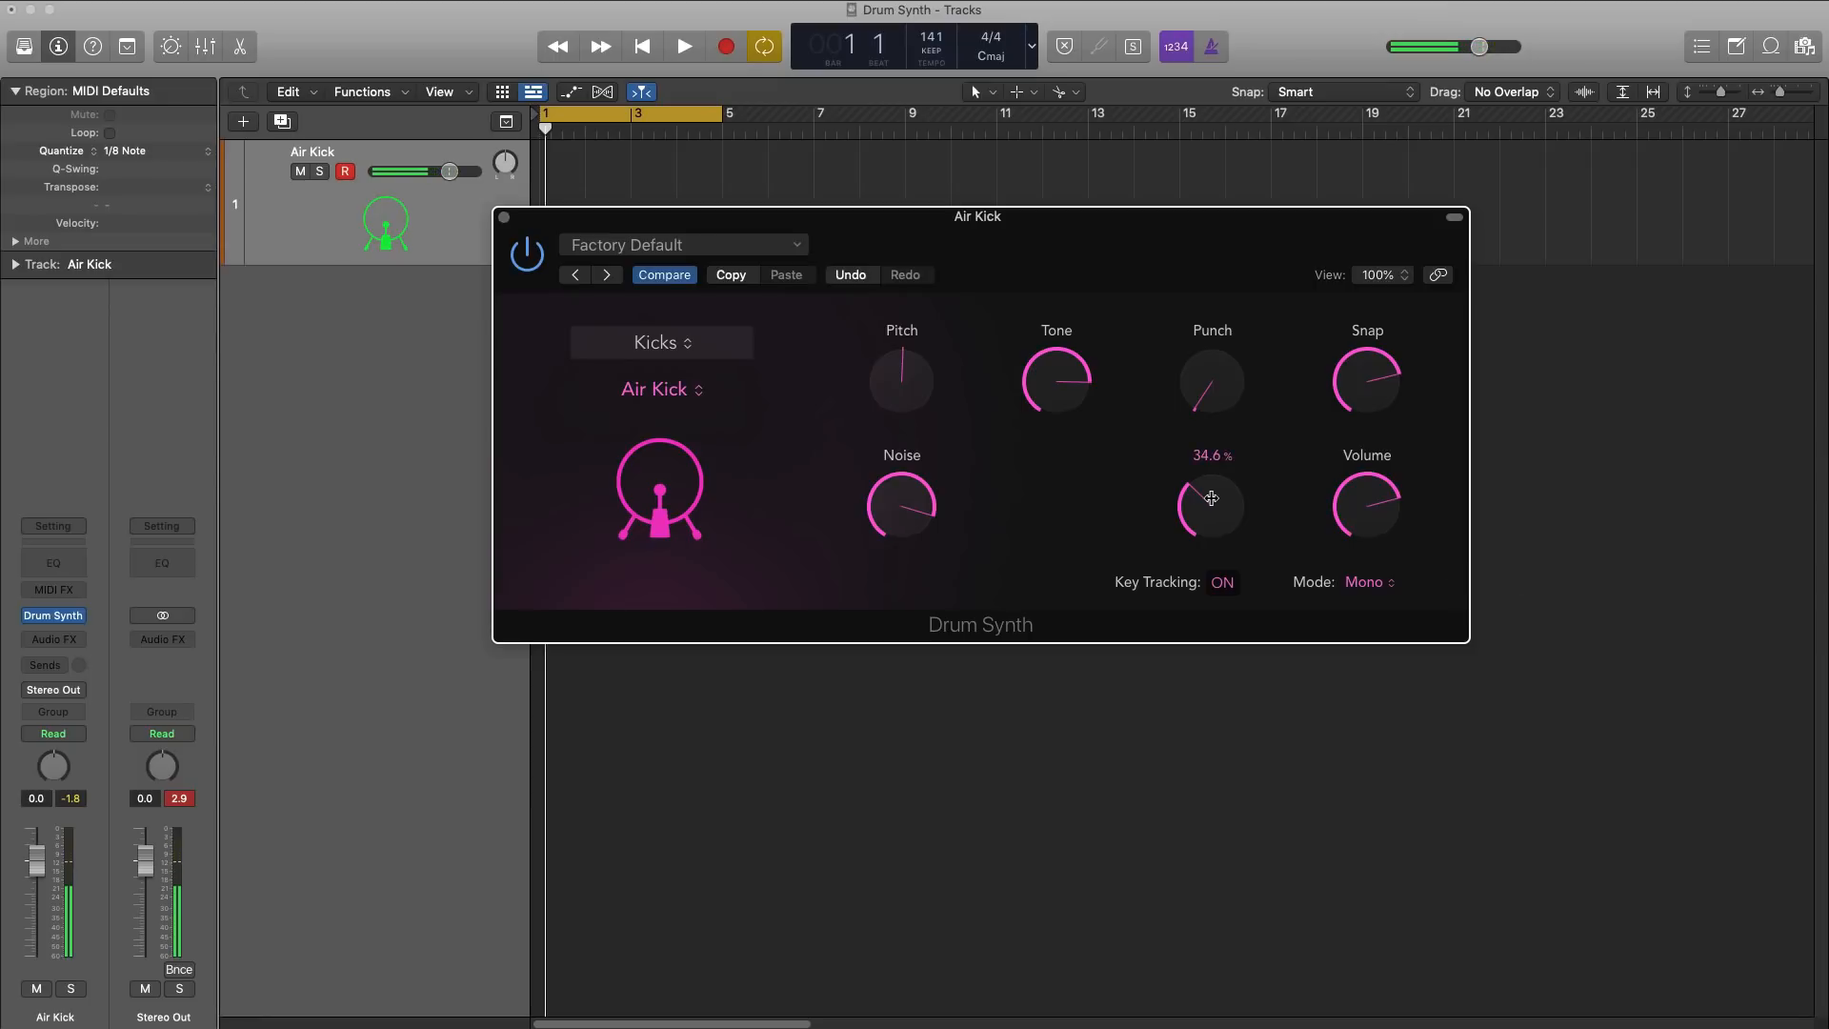
pyautogui.moveTo(1208, 506); pyautogui.dragTo(1199, 447)
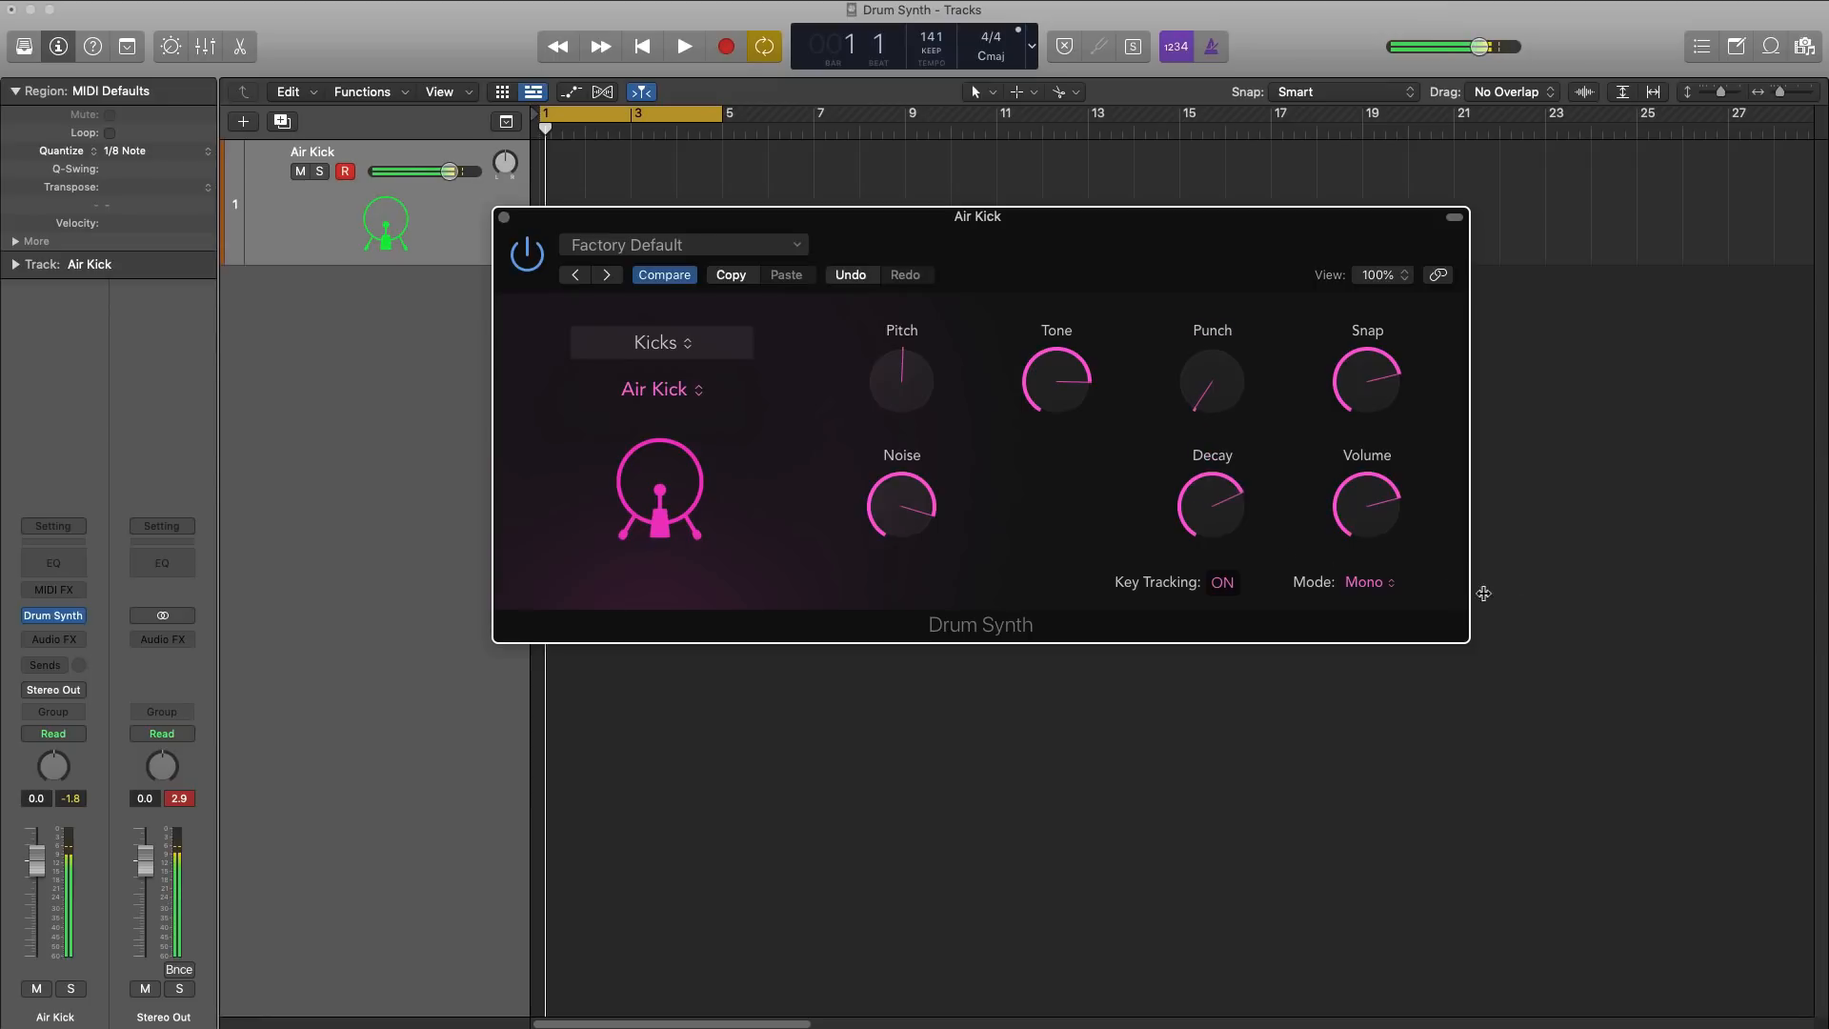
# Step: Try the Poly mode on the Air Kick and switch it to Gate mode
pyautogui.click(1373, 581)
pyautogui.click(1380, 608)
pyautogui.click(1367, 595)
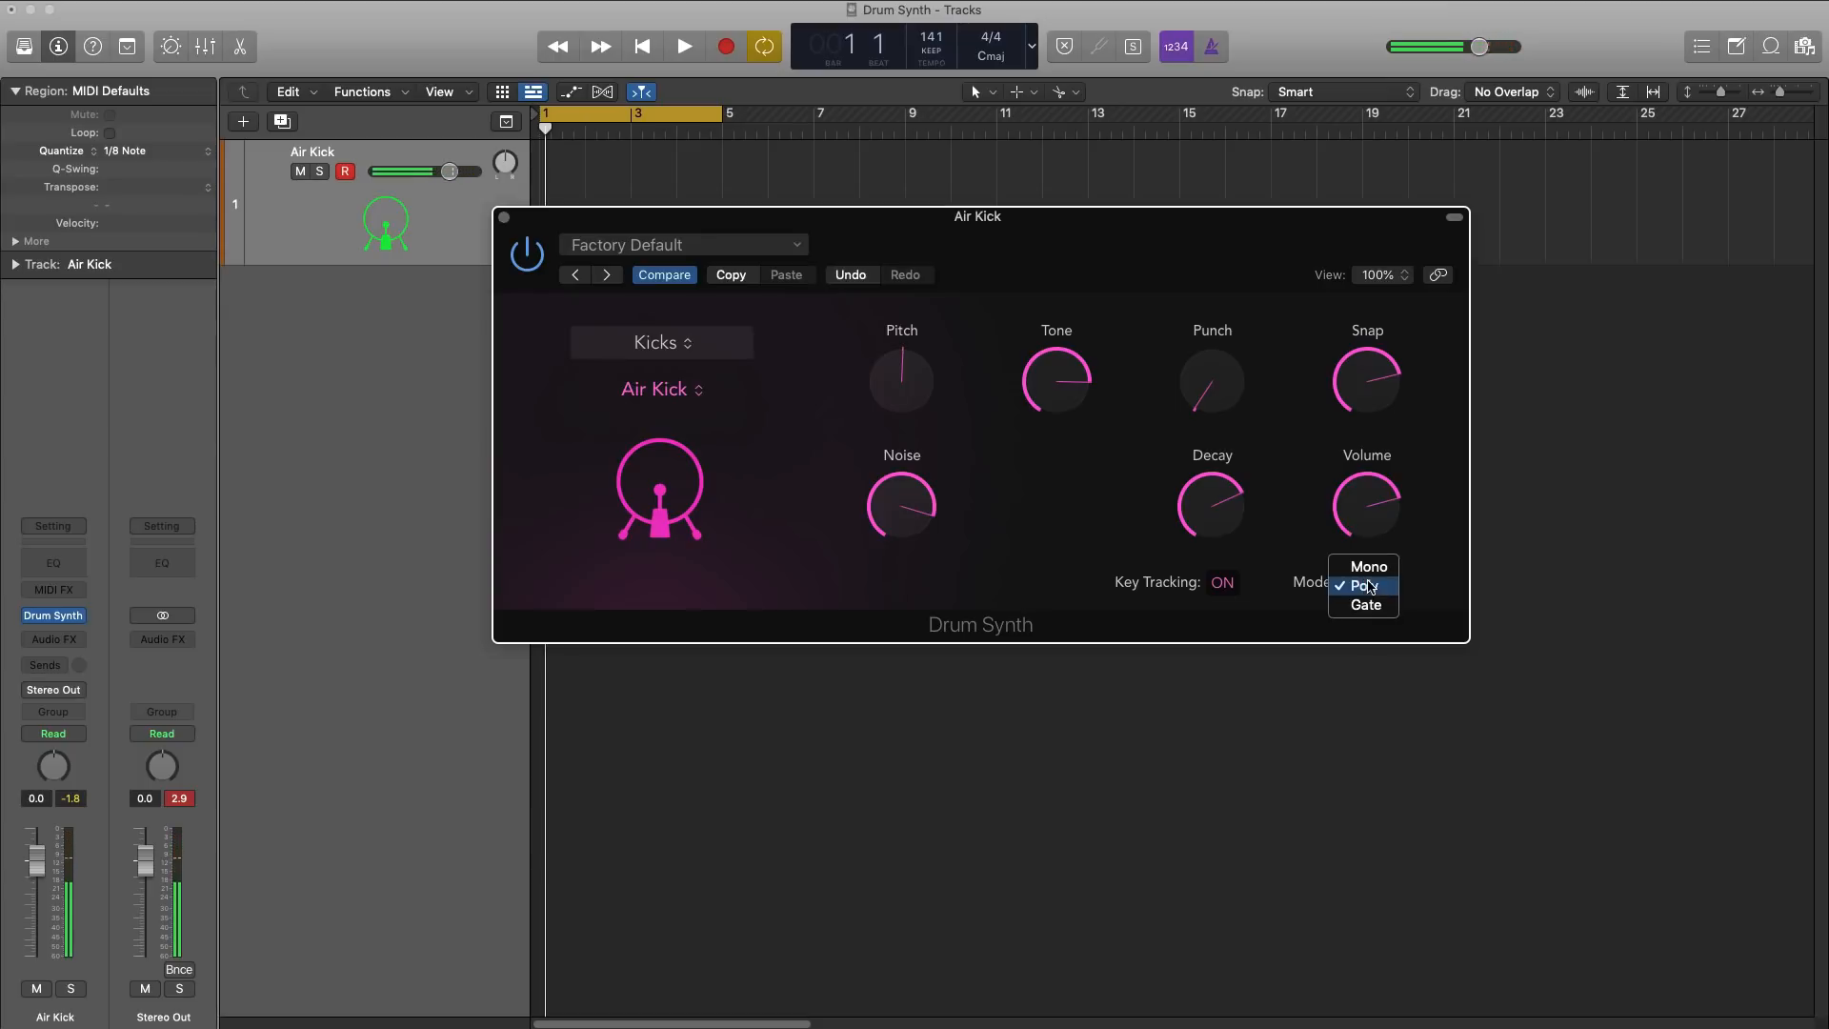
pyautogui.click(1377, 612)
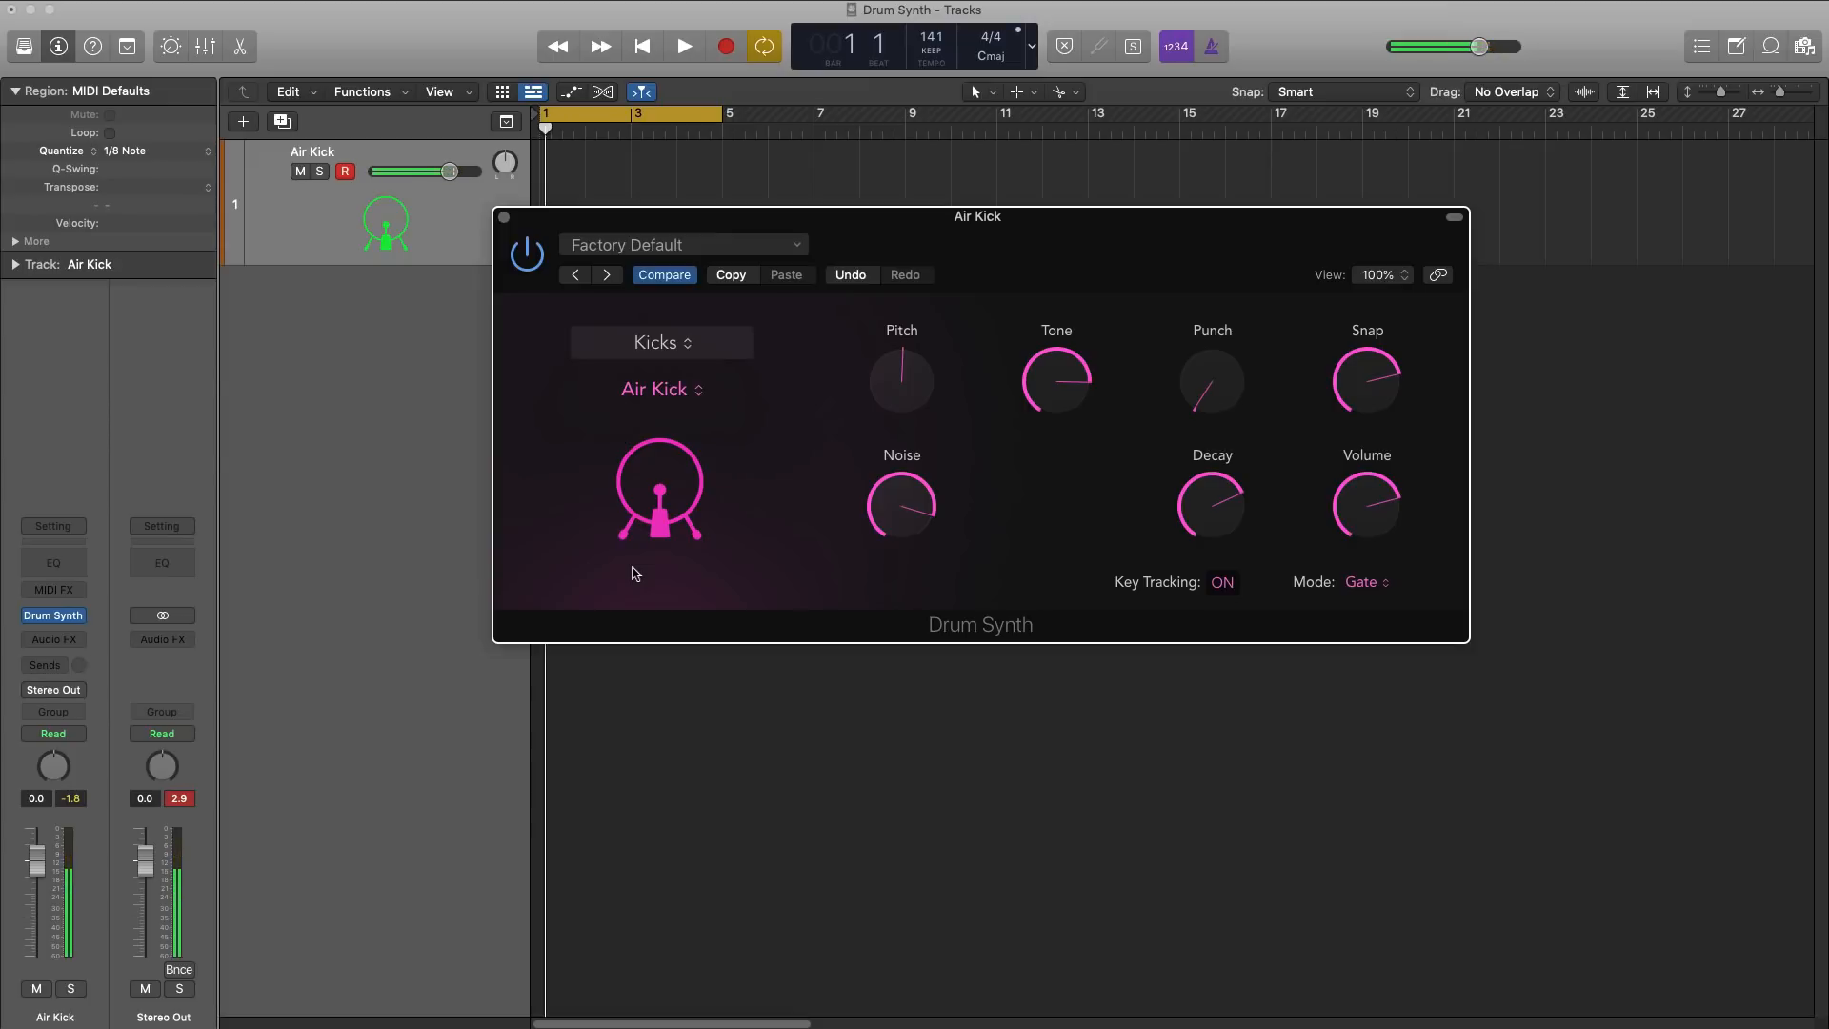
# Step: Turn off Key Tracking for the Air Kick and return its Pitch to the centre setting
pyautogui.click(1224, 585)
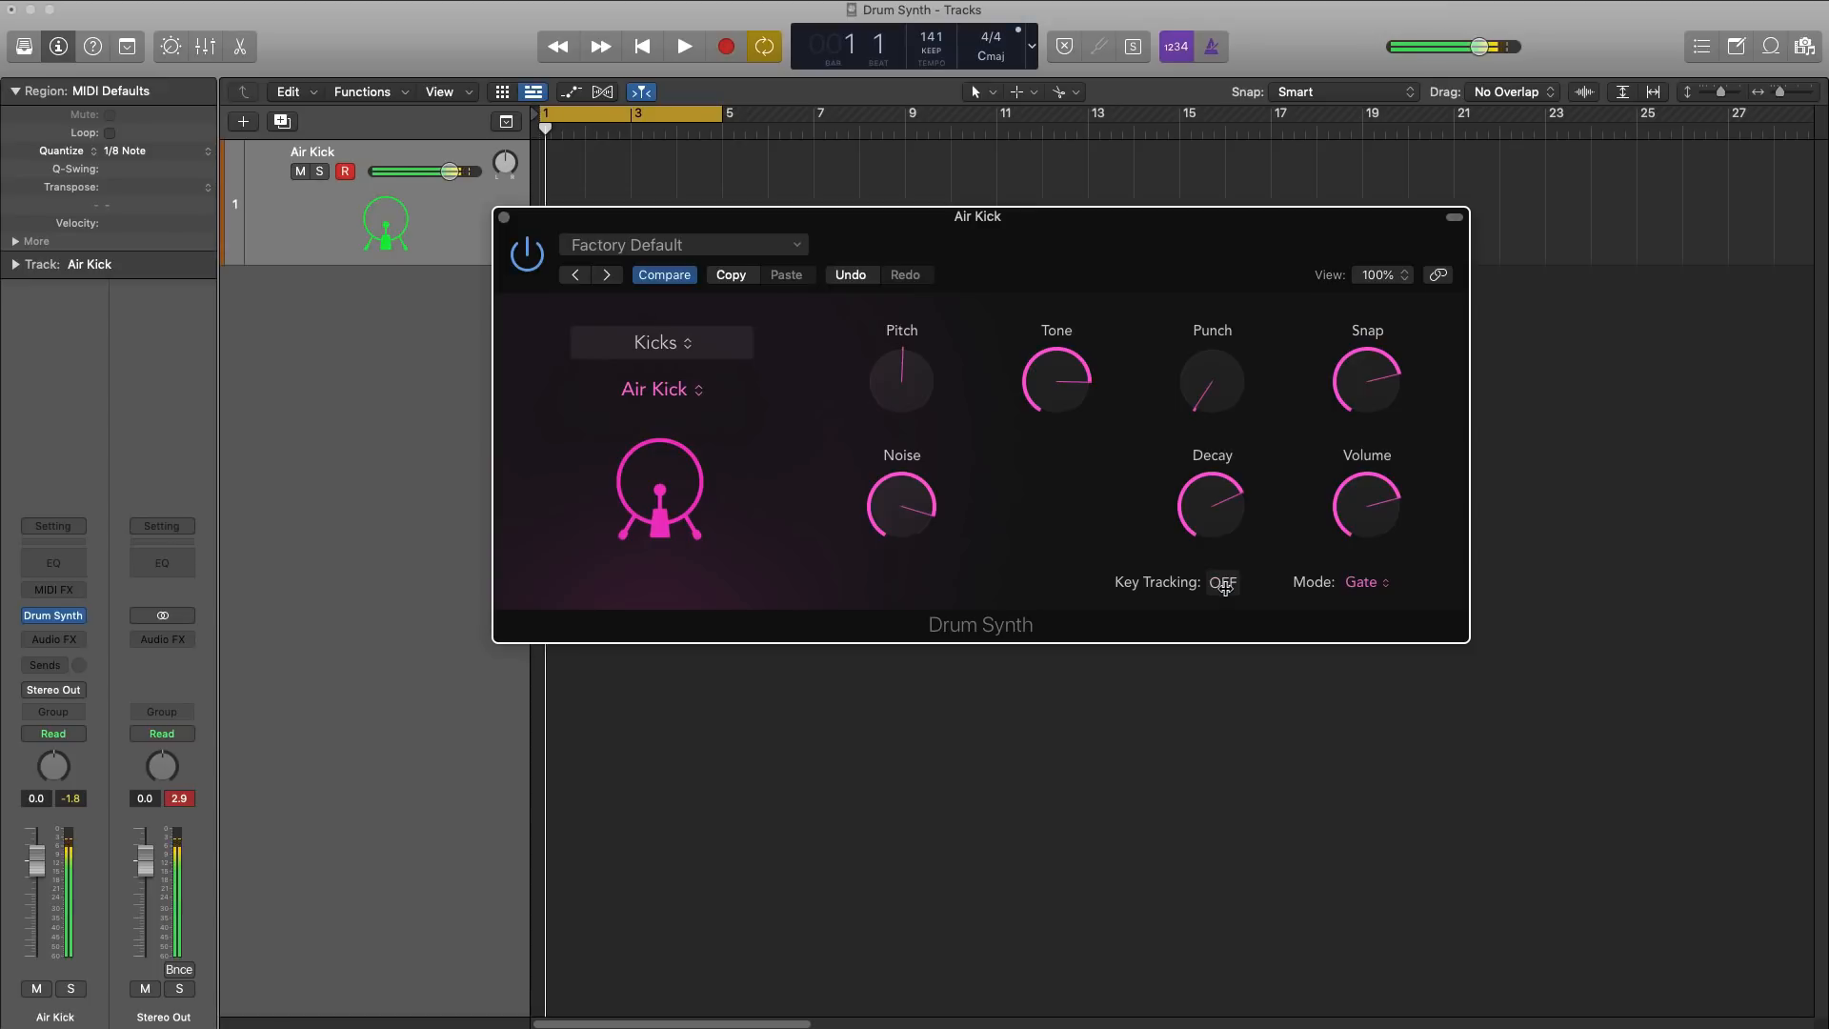
pyautogui.moveTo(919, 390)
pyautogui.moveTo(1228, 464)
pyautogui.moveTo(902, 389)
pyautogui.mouseDown()
pyautogui.moveTo(920, 234)
pyautogui.moveTo(912, 381)
pyautogui.mouseUp()
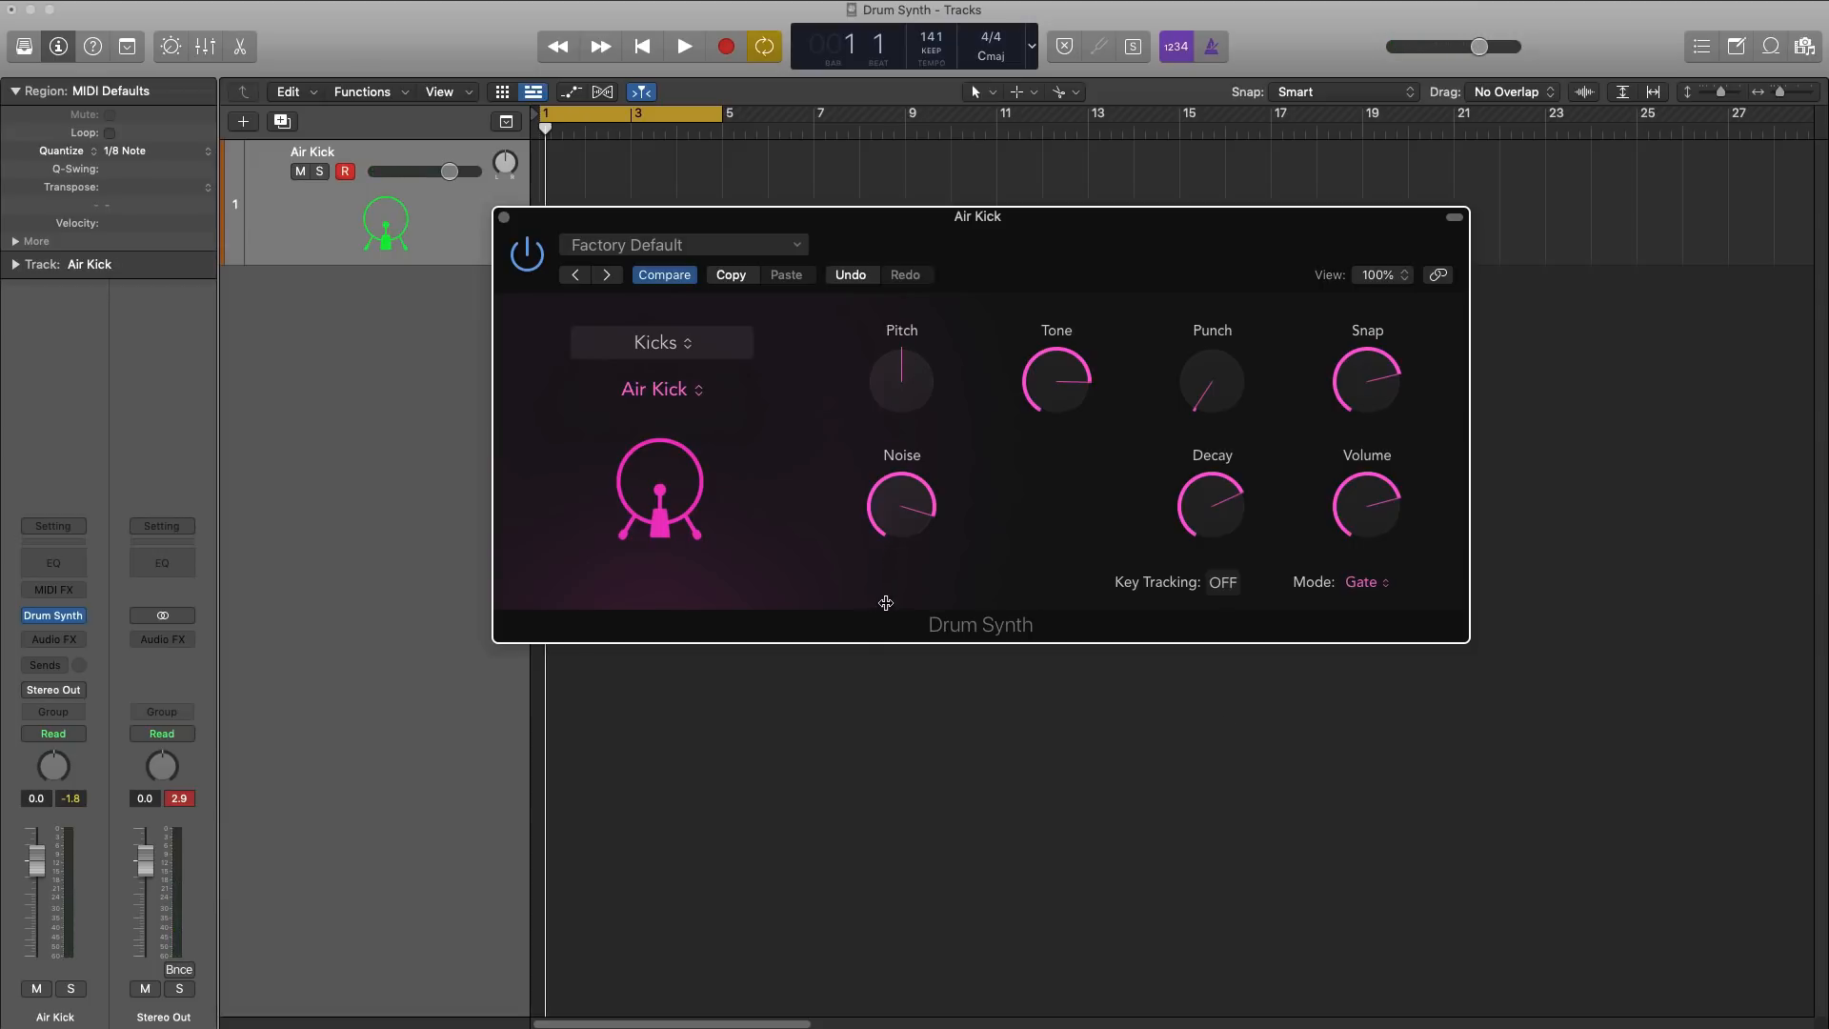
# Step: Move the Drum Synth window clear of the track and show the Live Loops grid beside the timeline
pyautogui.moveTo(590, 218); pyautogui.dragTo(584, 361)
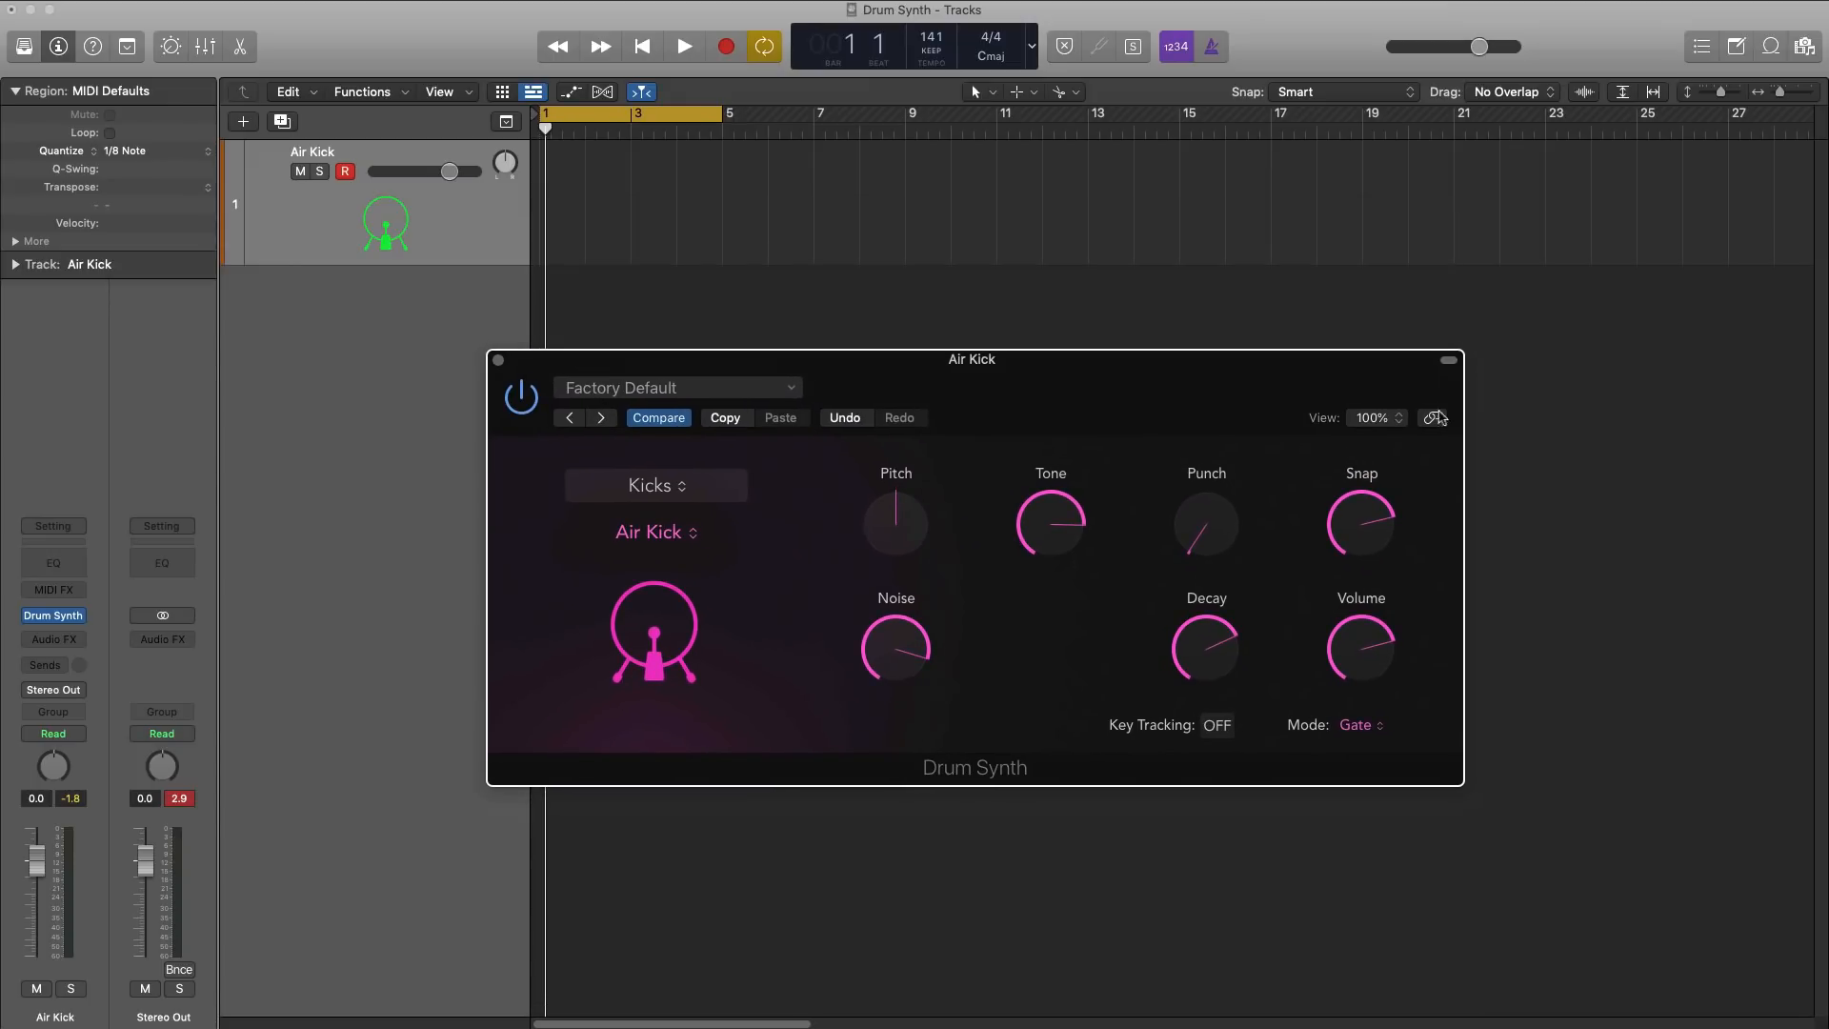
pyautogui.click(502, 91)
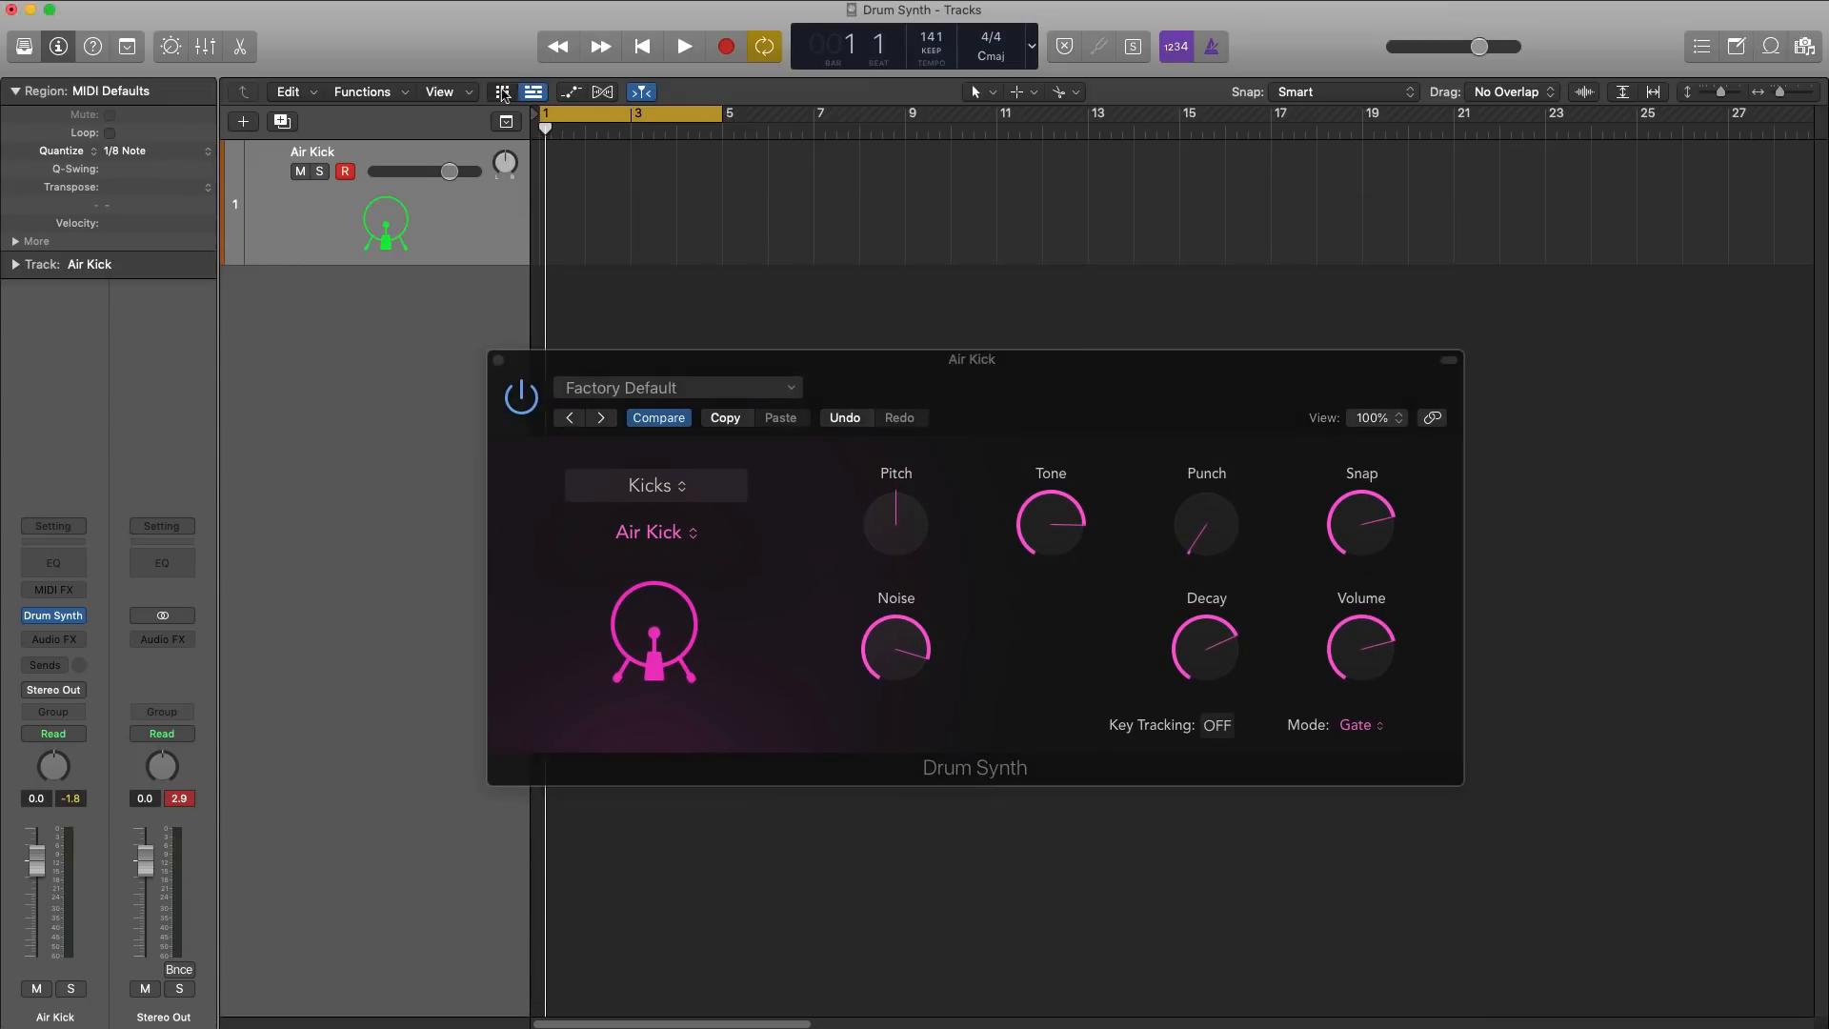
pyautogui.moveTo(603, 183)
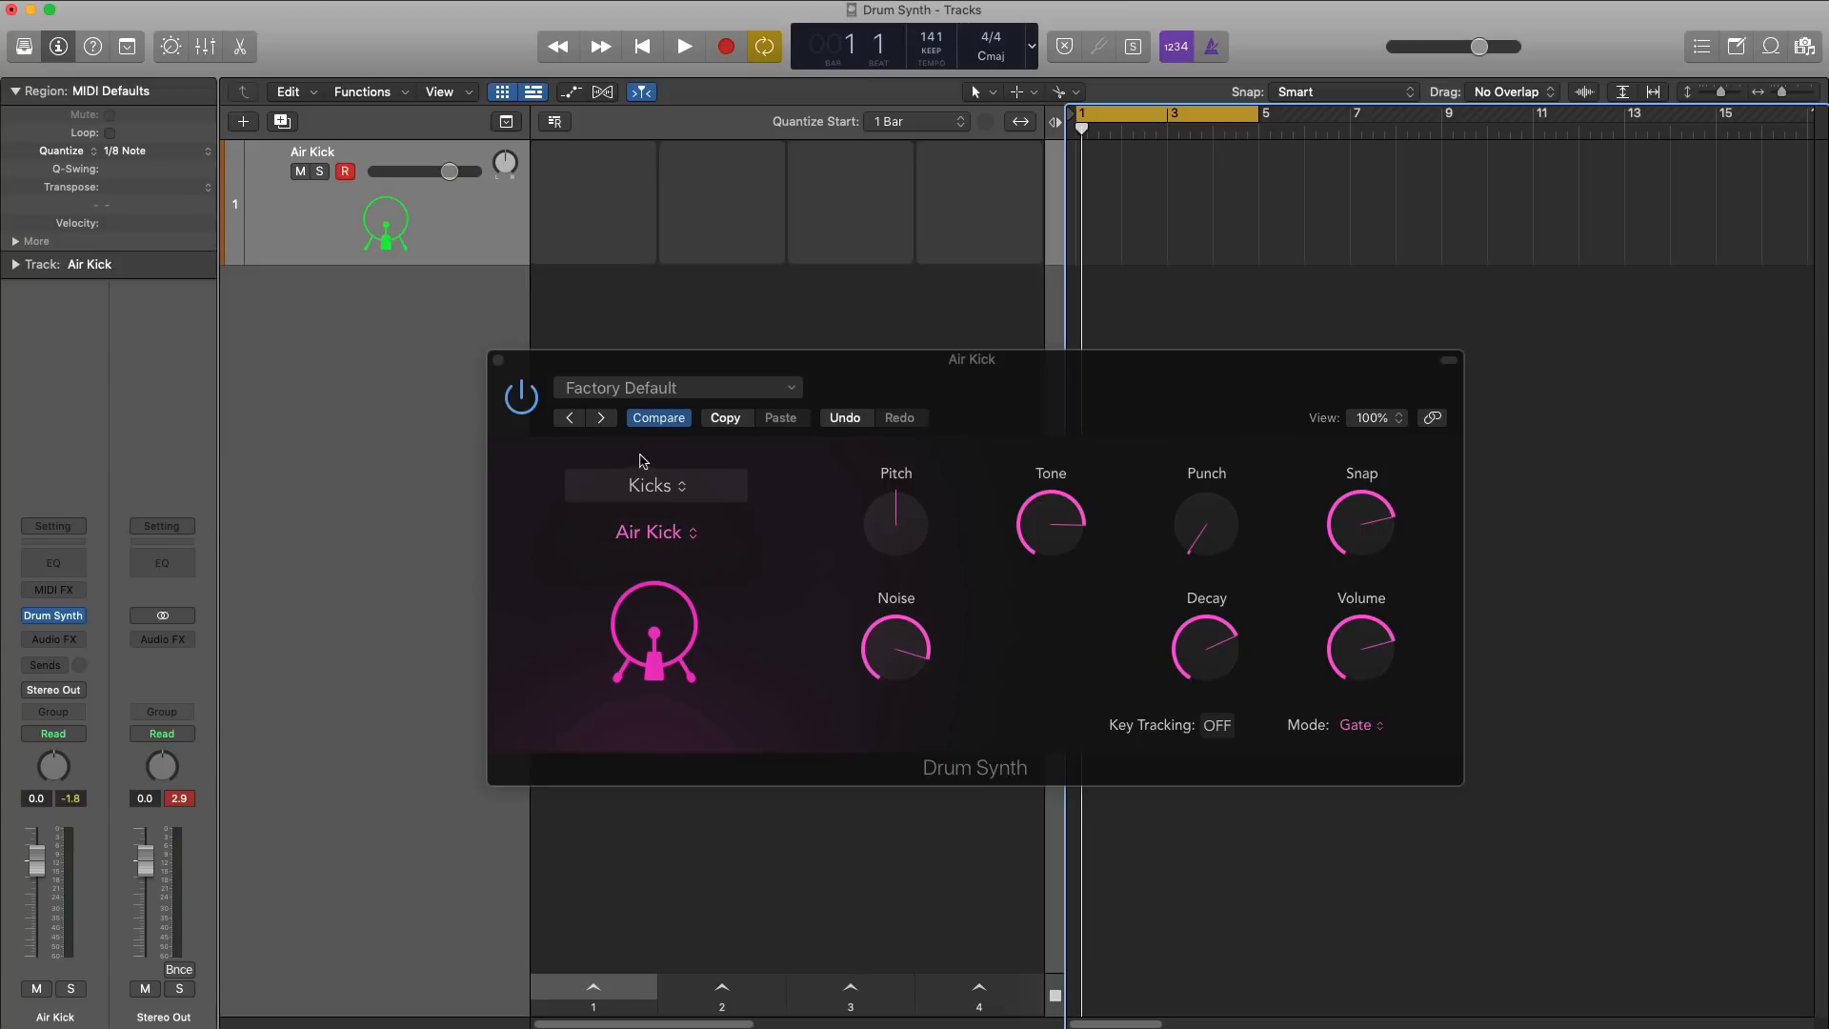
# Step: Switch the kick sound to Tight Kick, raise its Tone, Sweep and Decay, and lower Body, Snap and Shape
pyautogui.click(648, 533)
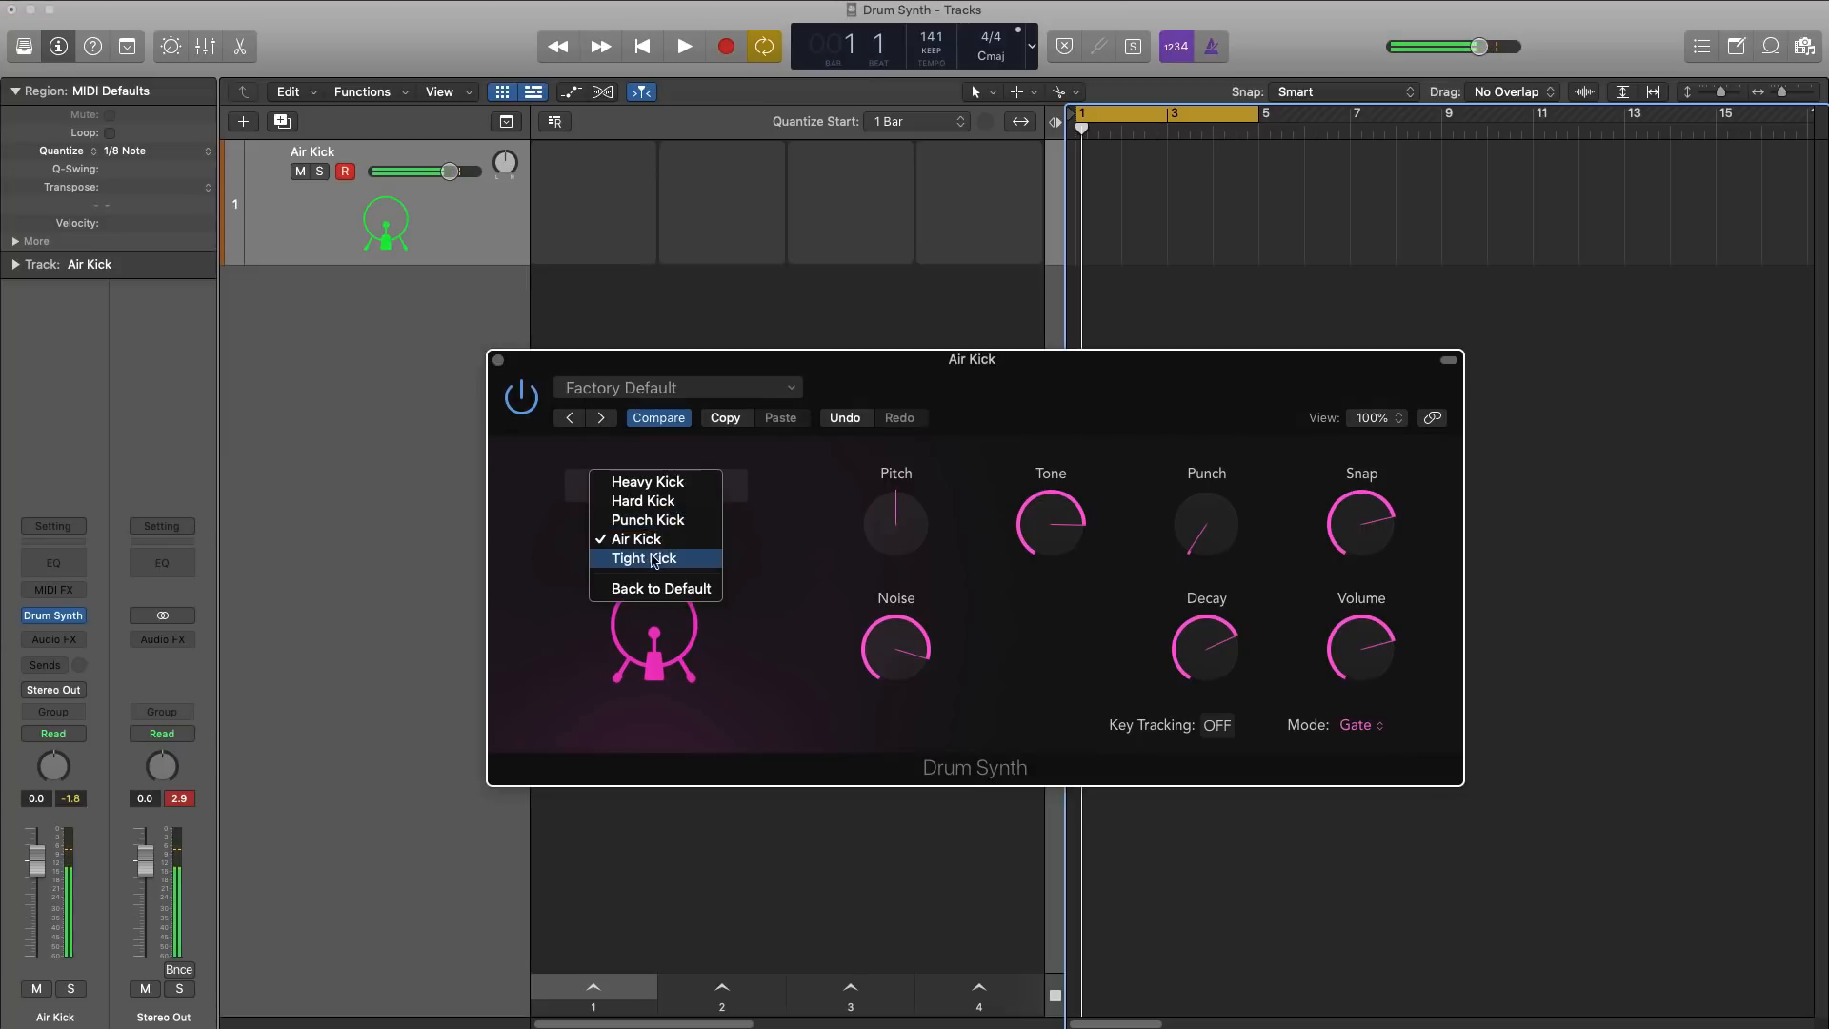
pyautogui.click(656, 559)
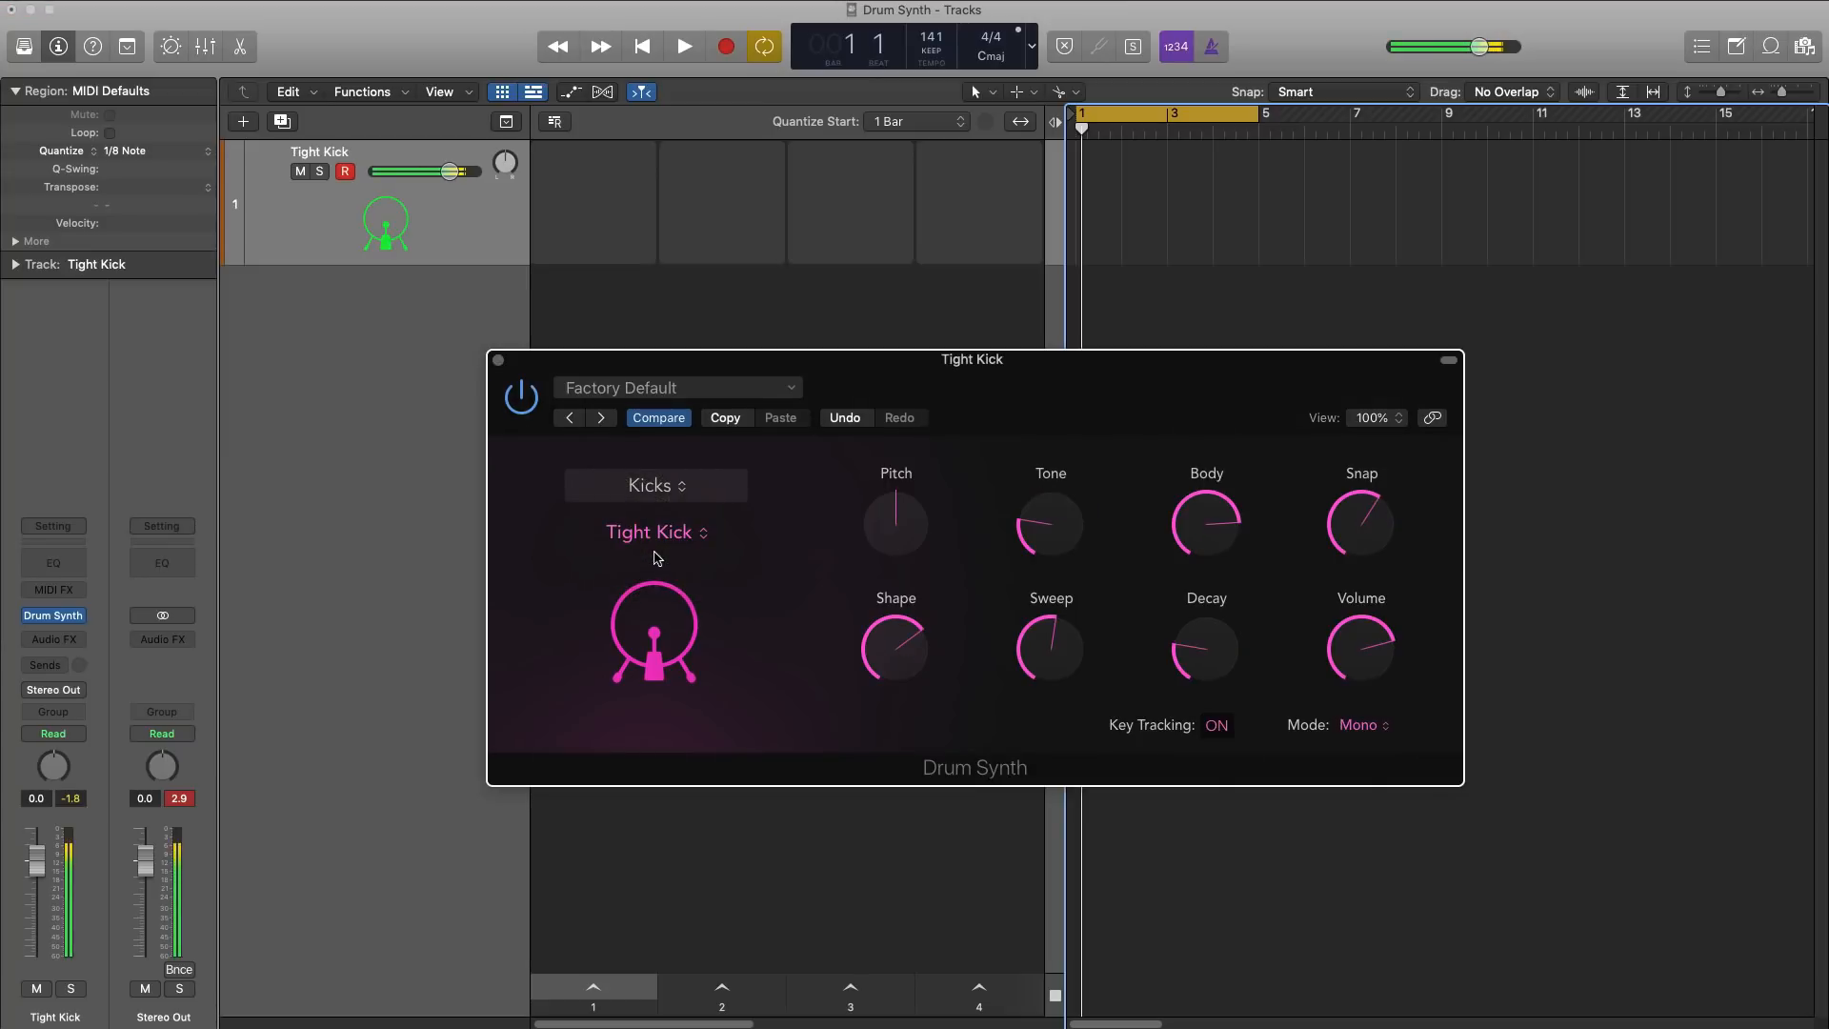
pyautogui.moveTo(1052, 533); pyautogui.dragTo(1030, 475)
pyautogui.moveTo(1203, 519); pyautogui.dragTo(1241, 719)
pyautogui.moveTo(1360, 522); pyautogui.dragTo(1363, 657)
pyautogui.moveTo(895, 644); pyautogui.dragTo(931, 785)
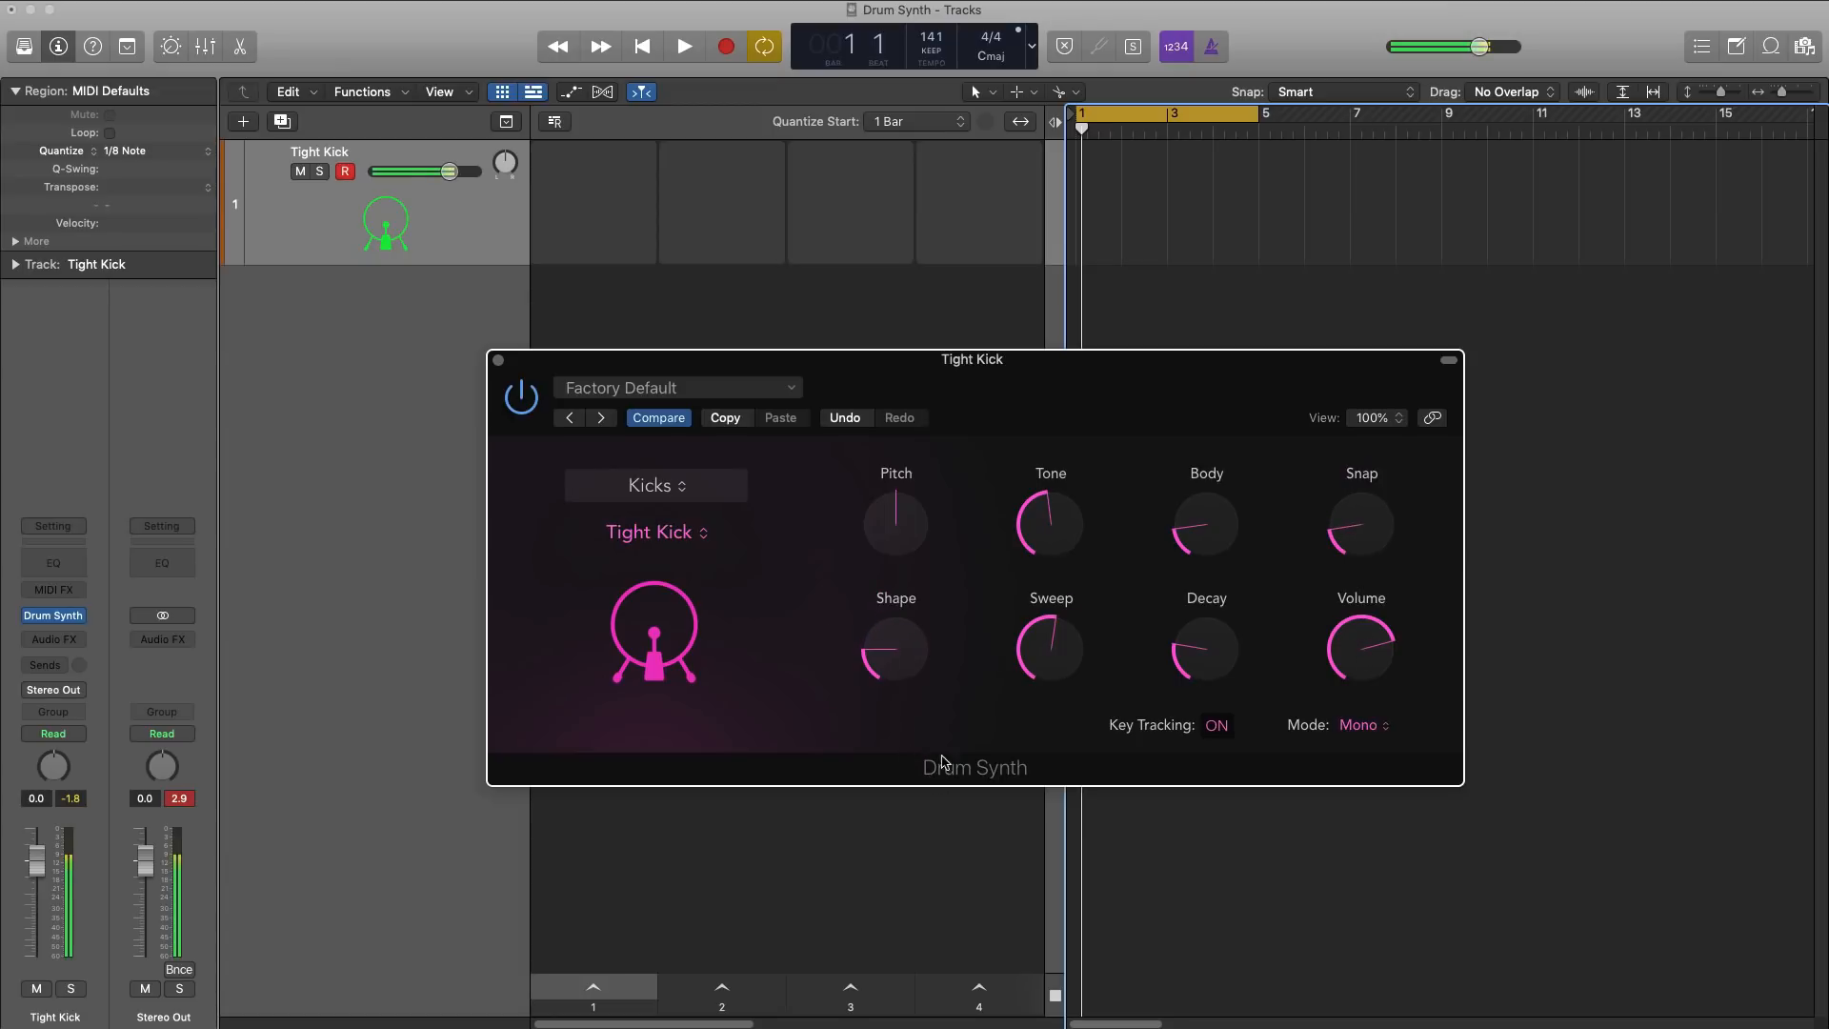
pyautogui.moveTo(912, 682)
pyautogui.moveTo(1041, 657); pyautogui.dragTo(1063, 749)
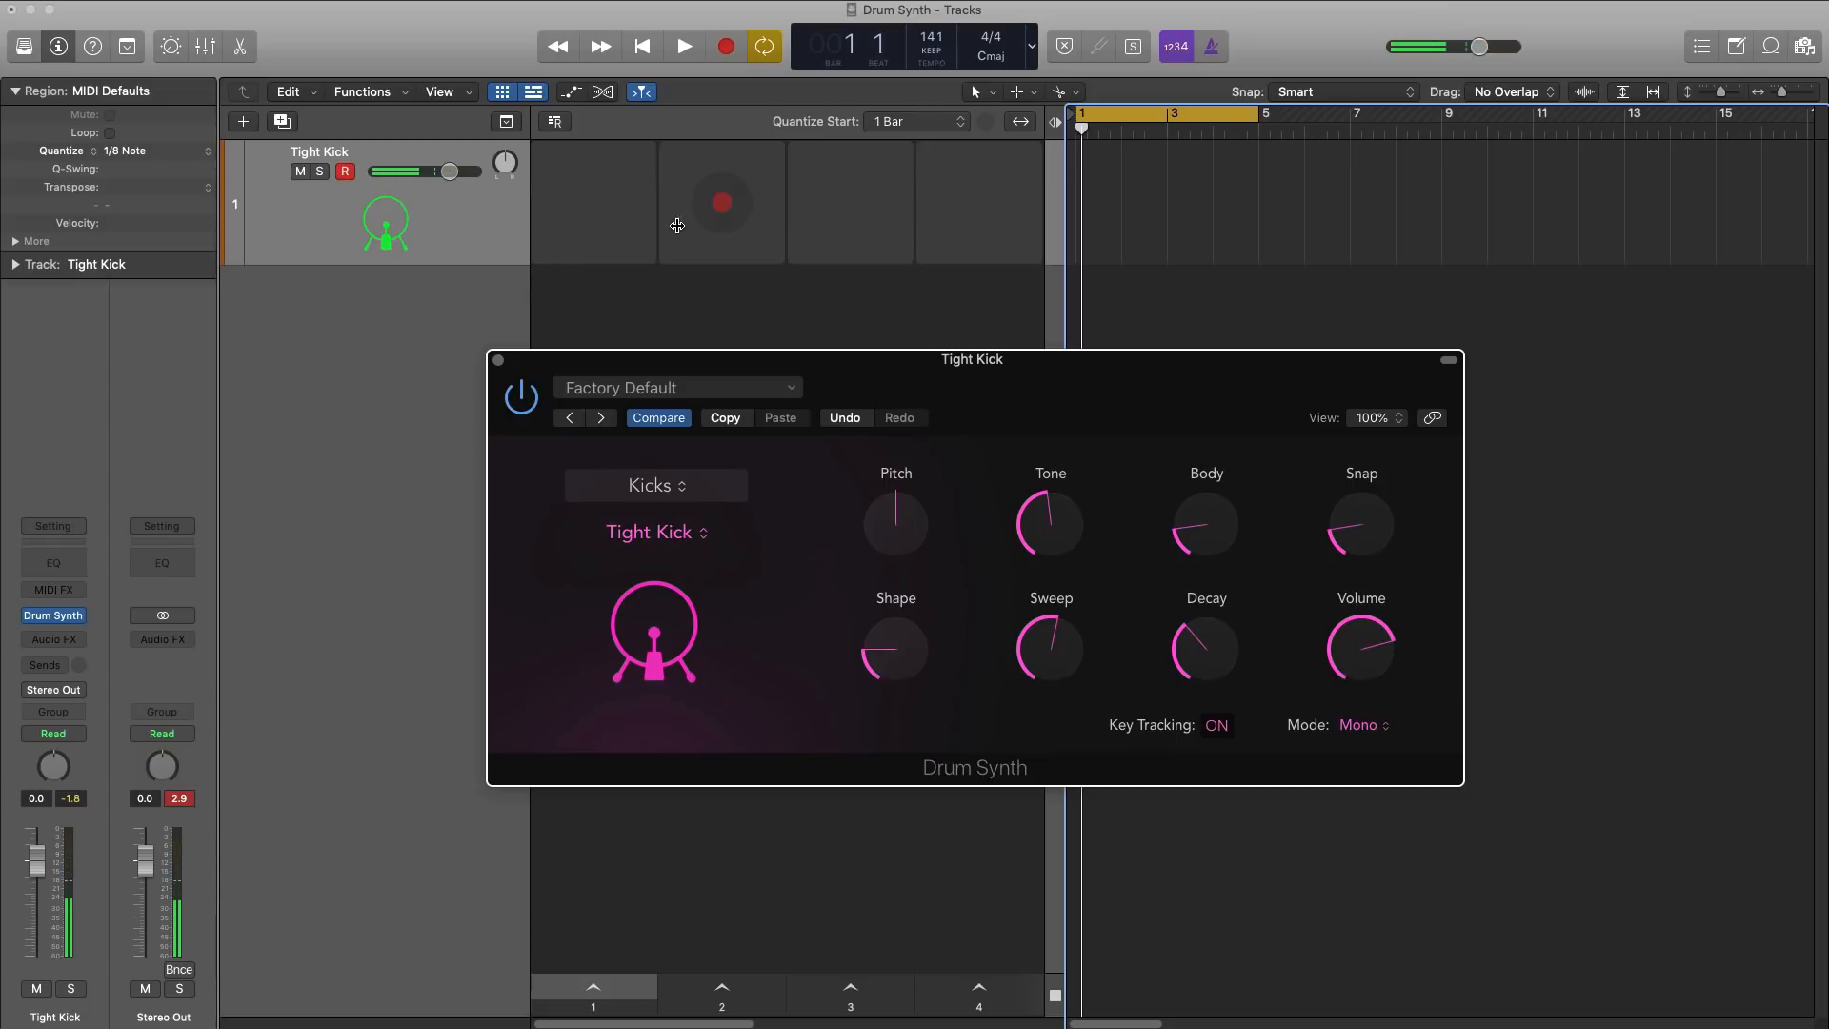
# Step: Record a four-bar Tight Kick pattern into the track's first Live Loops cell and select all its notes in the Piano Roll
pyautogui.click(594, 204)
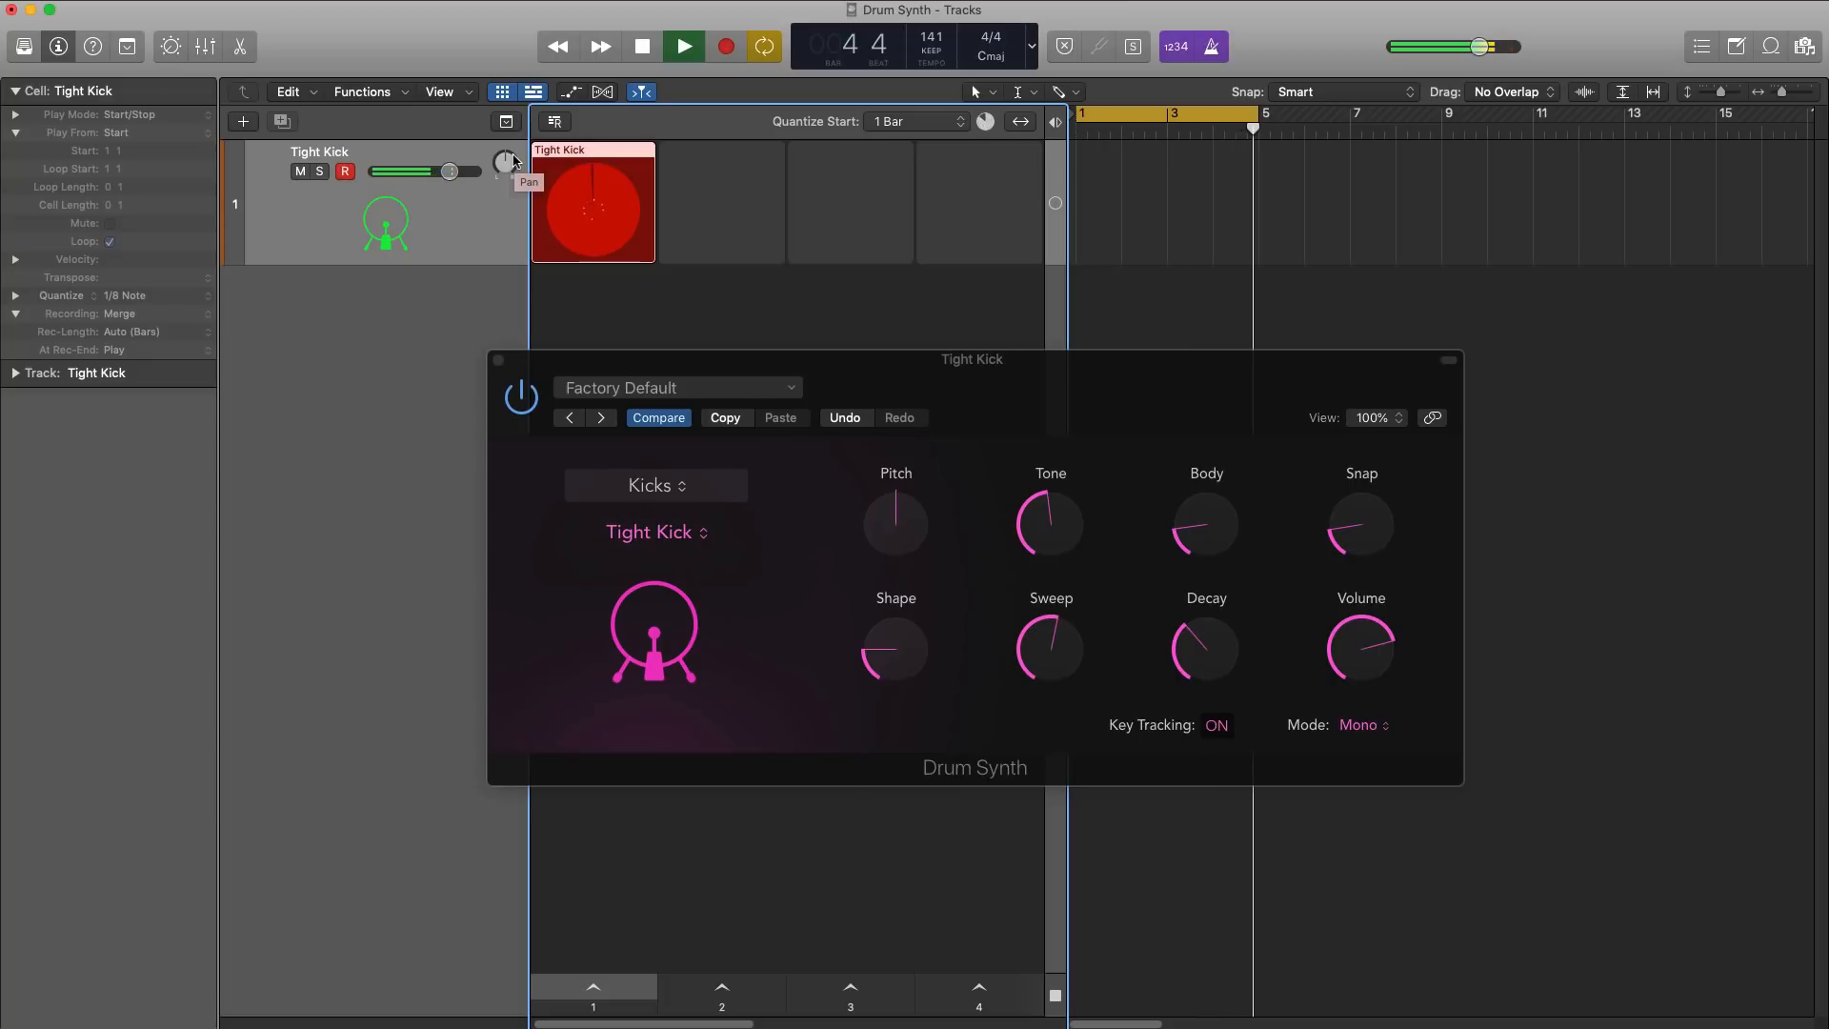
pyautogui.press('space')
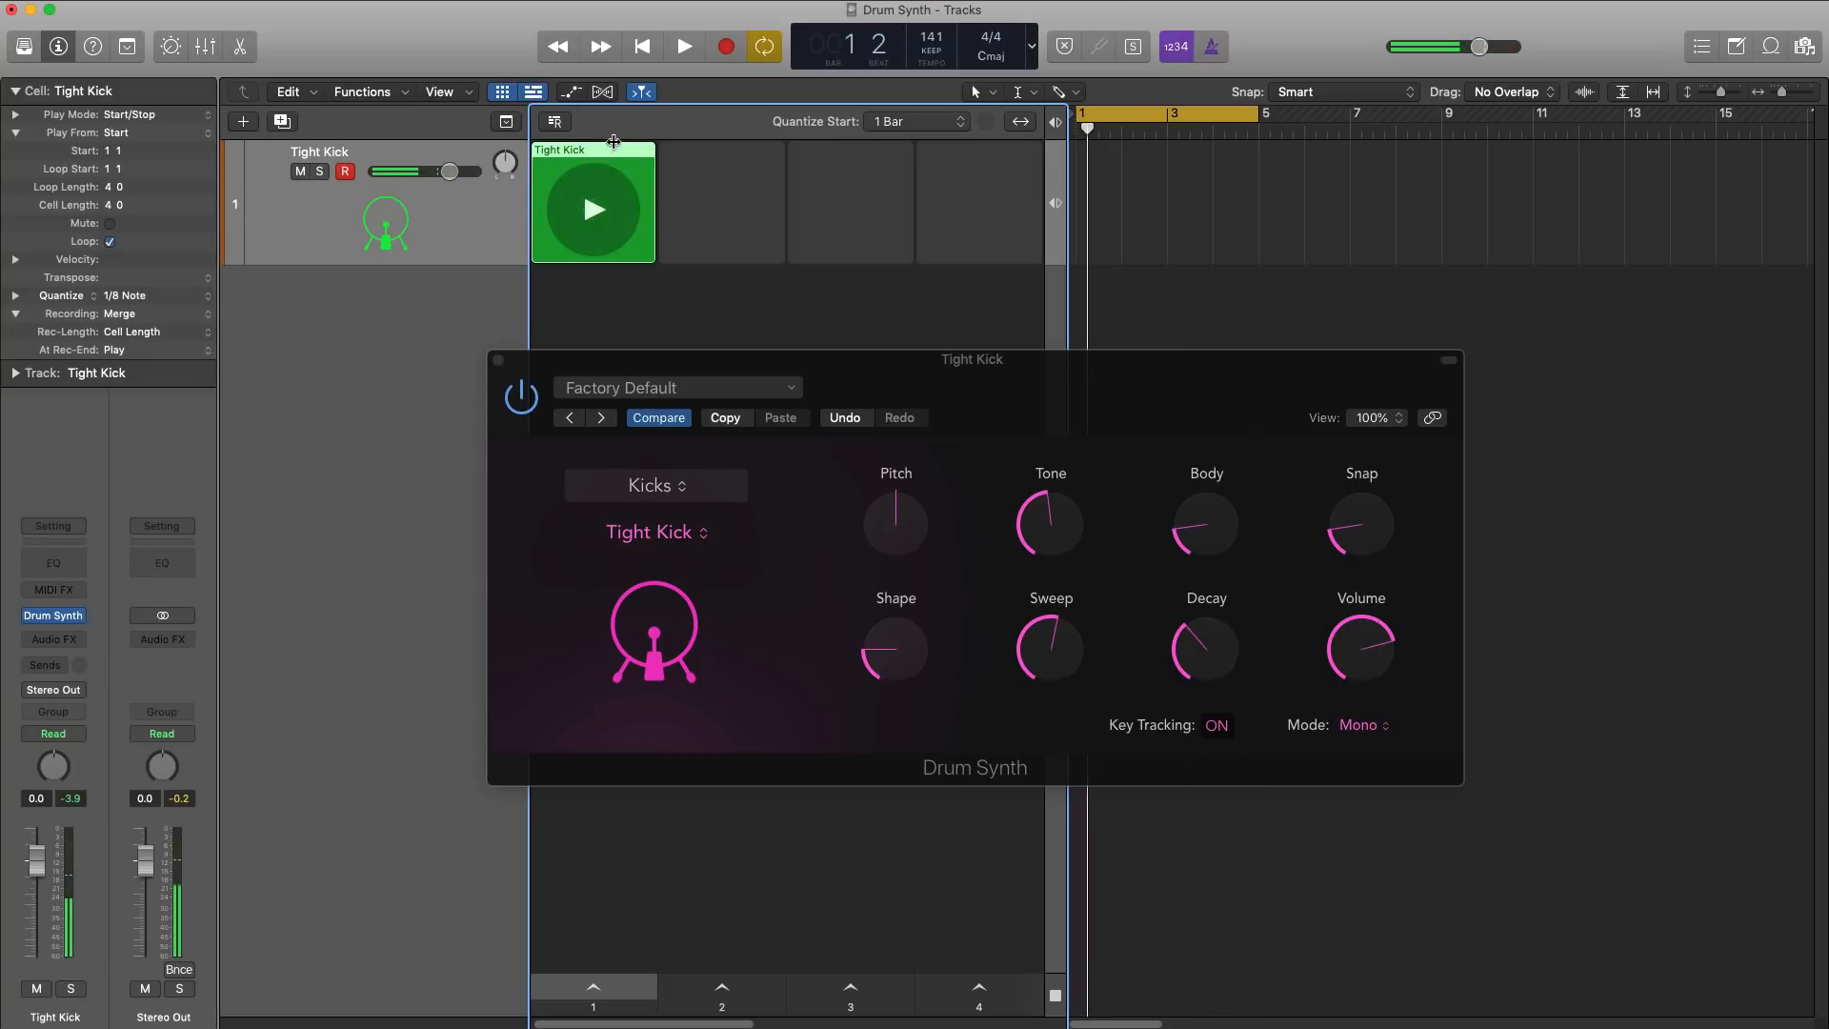
pyautogui.doubleClick(611, 150)
pyautogui.moveTo(591, 360); pyautogui.dragTo(635, 117)
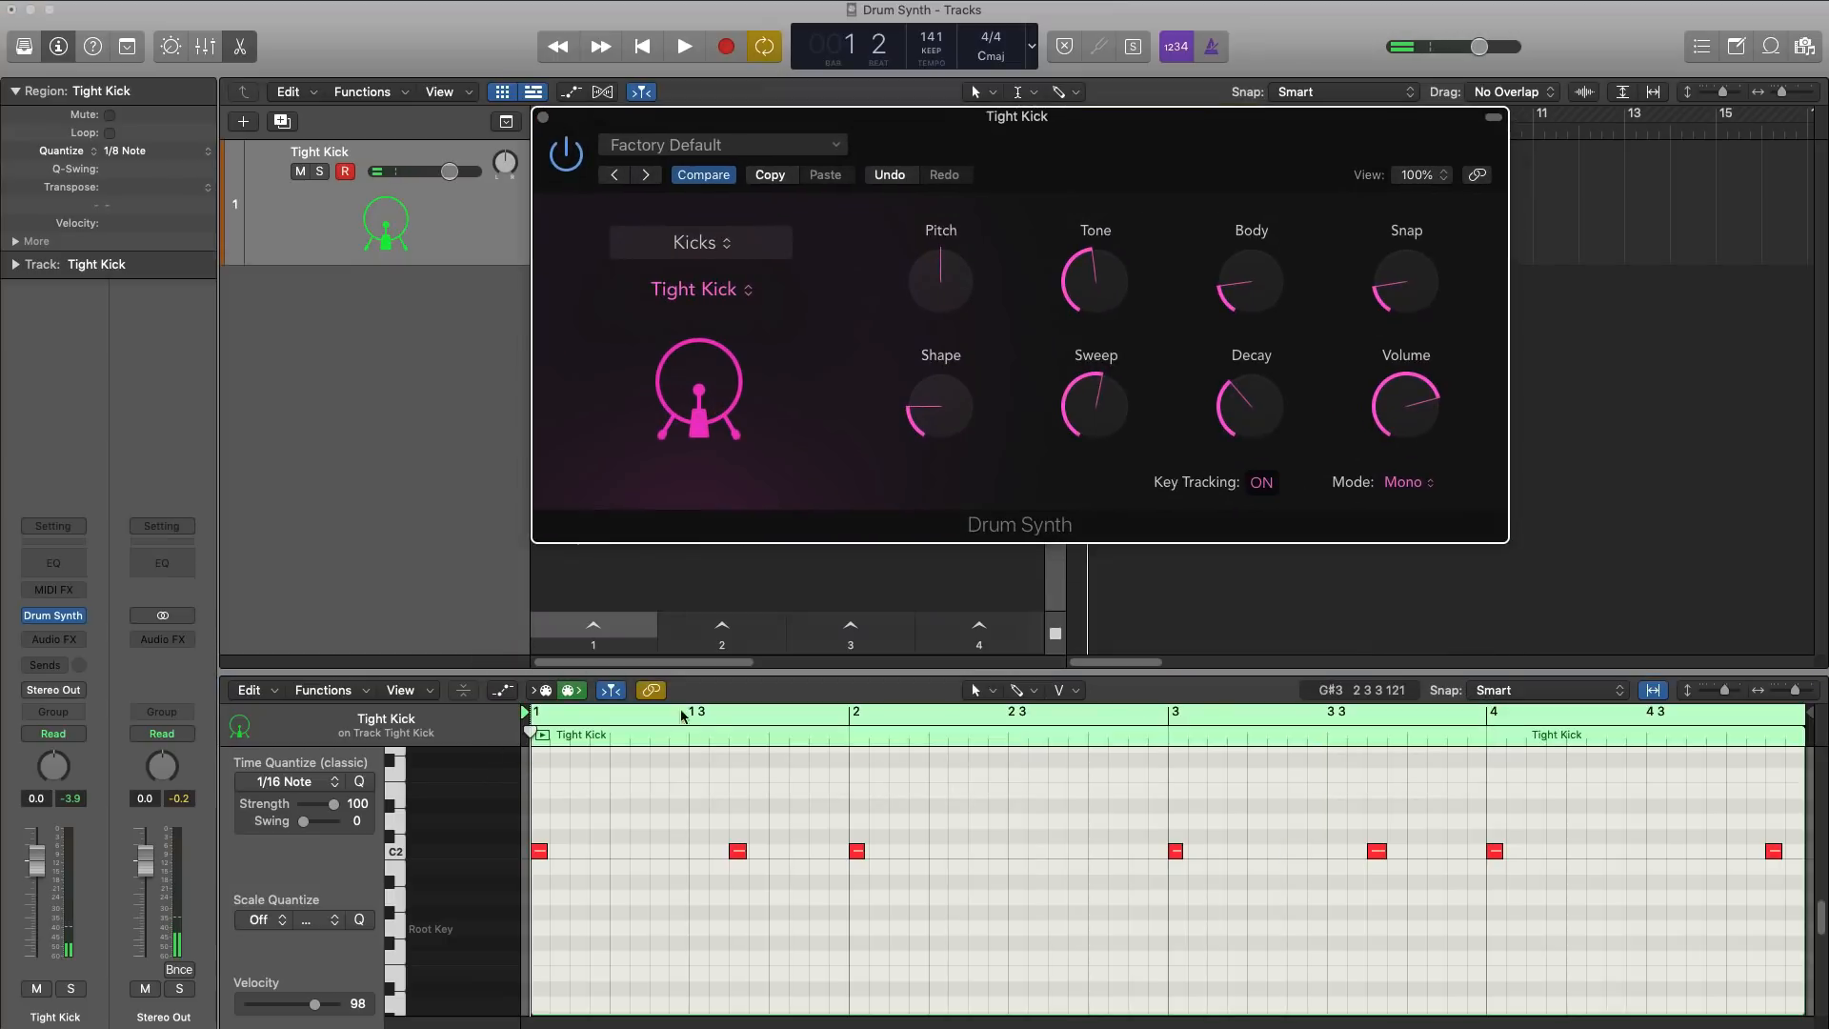
pyautogui.press('super+a')
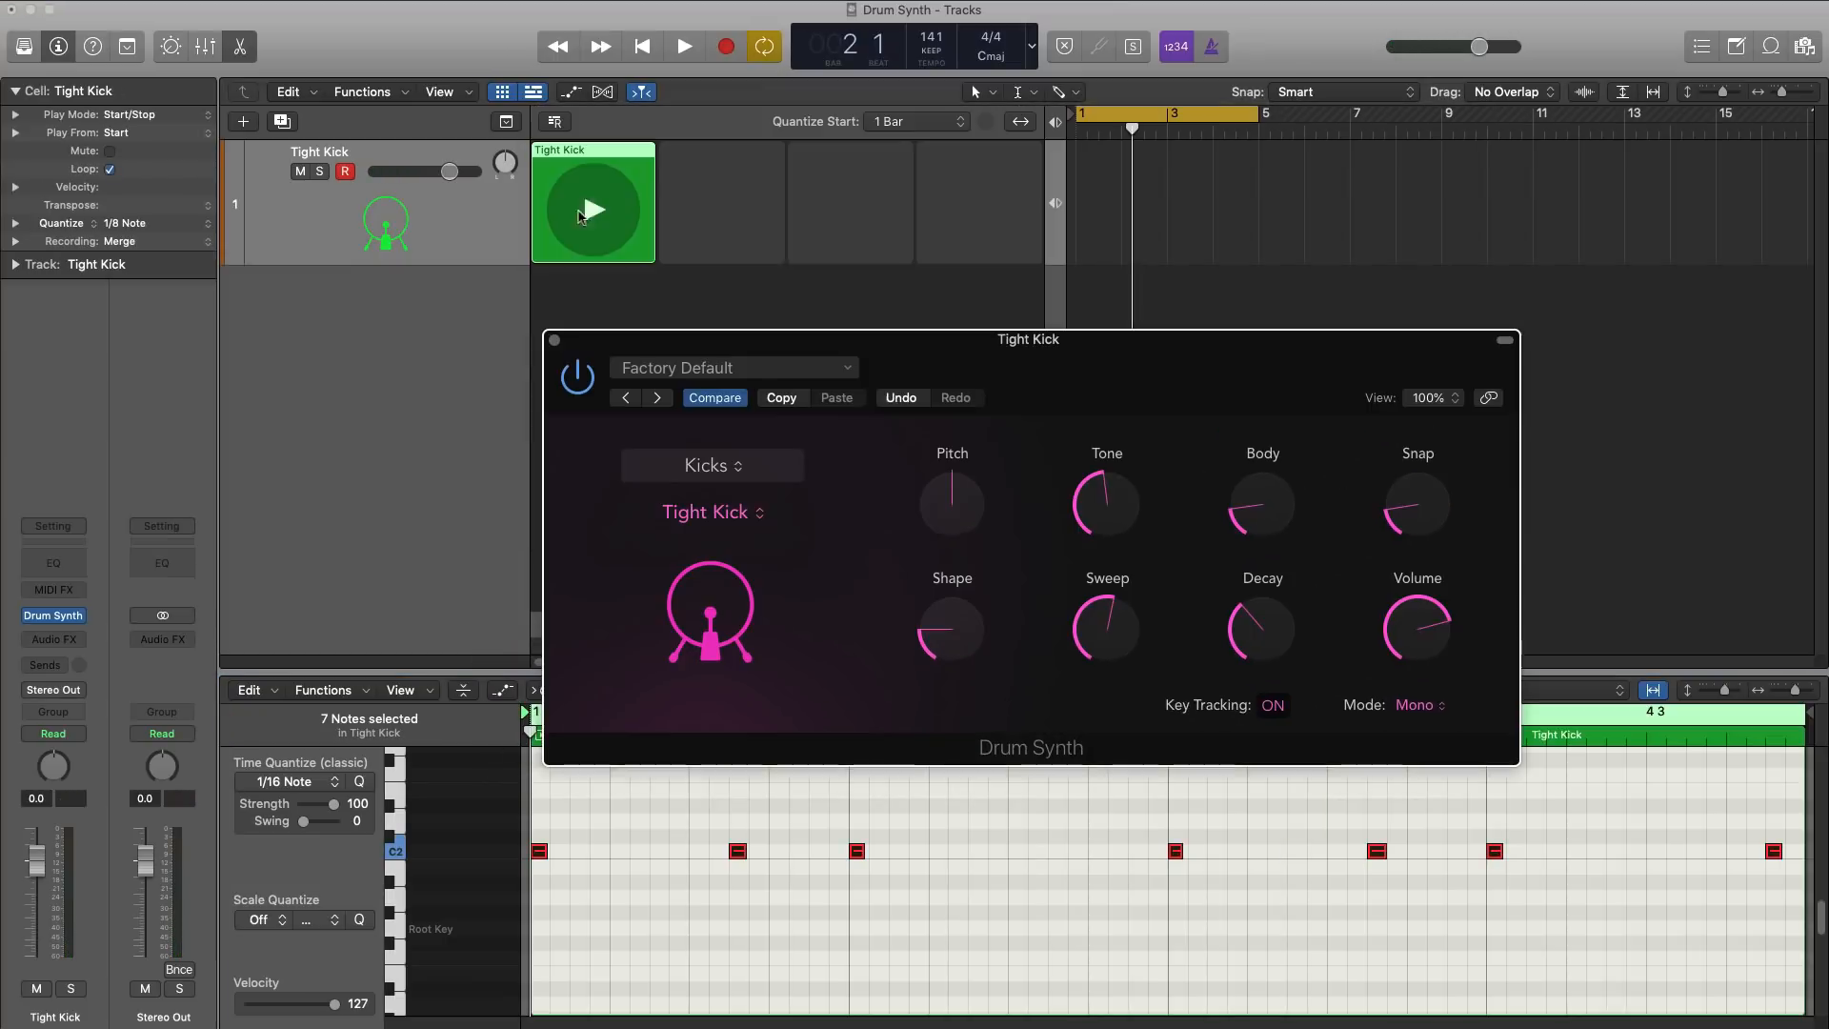
# Step: Play back the recorded Tight Kick cell, stop it, and close the Drum Synth window
pyautogui.click(591, 205)
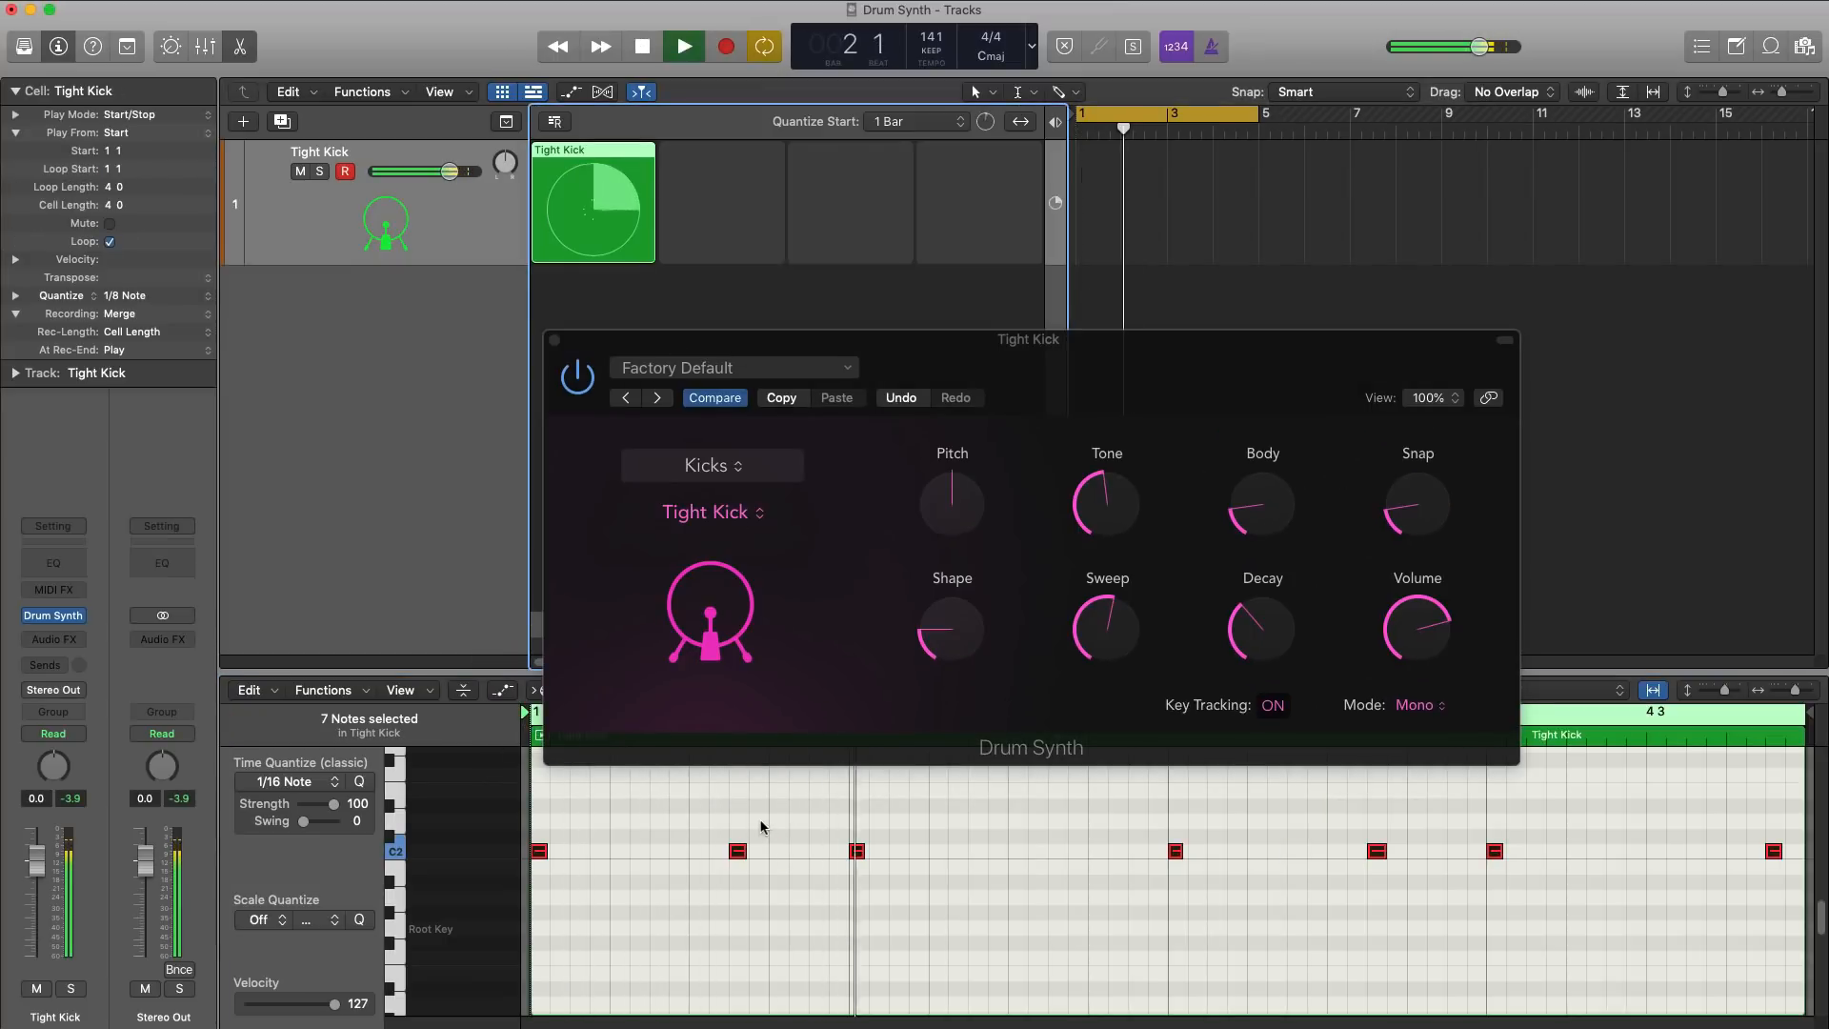
pyautogui.moveTo(1046, 759); pyautogui.dragTo(998, 695)
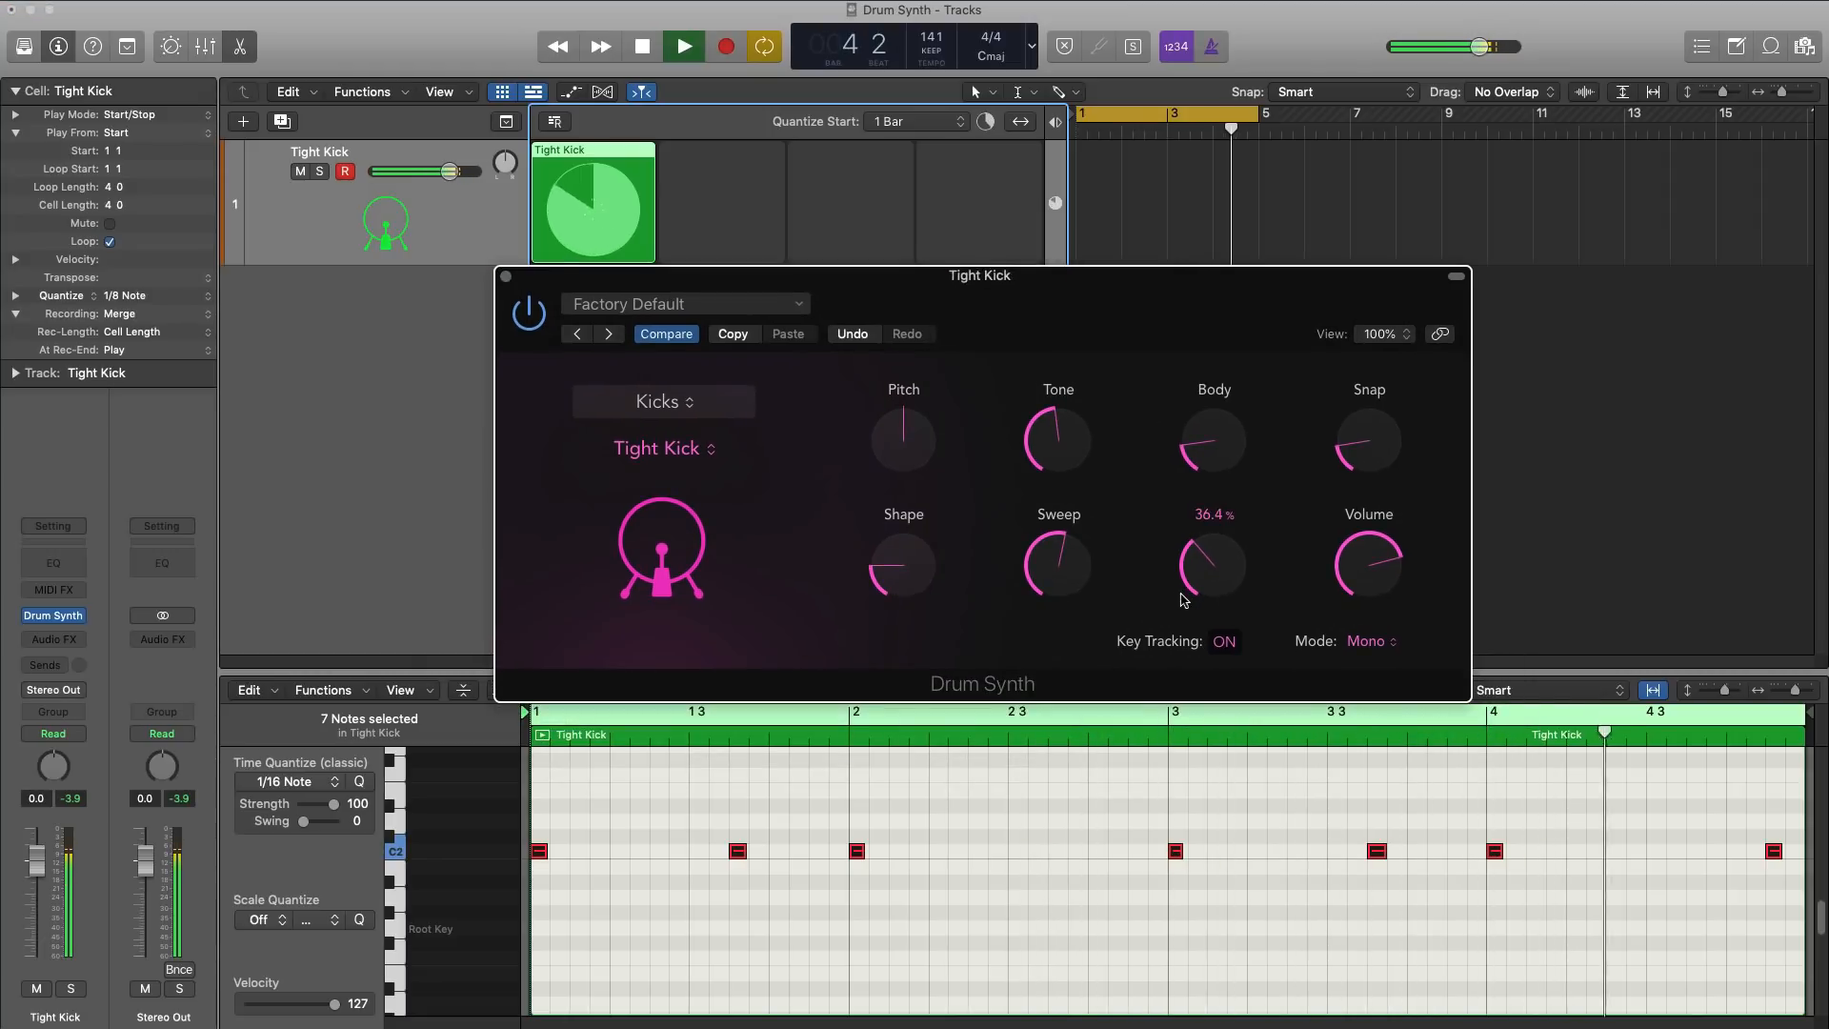
pyautogui.press('space')
pyautogui.click(506, 276)
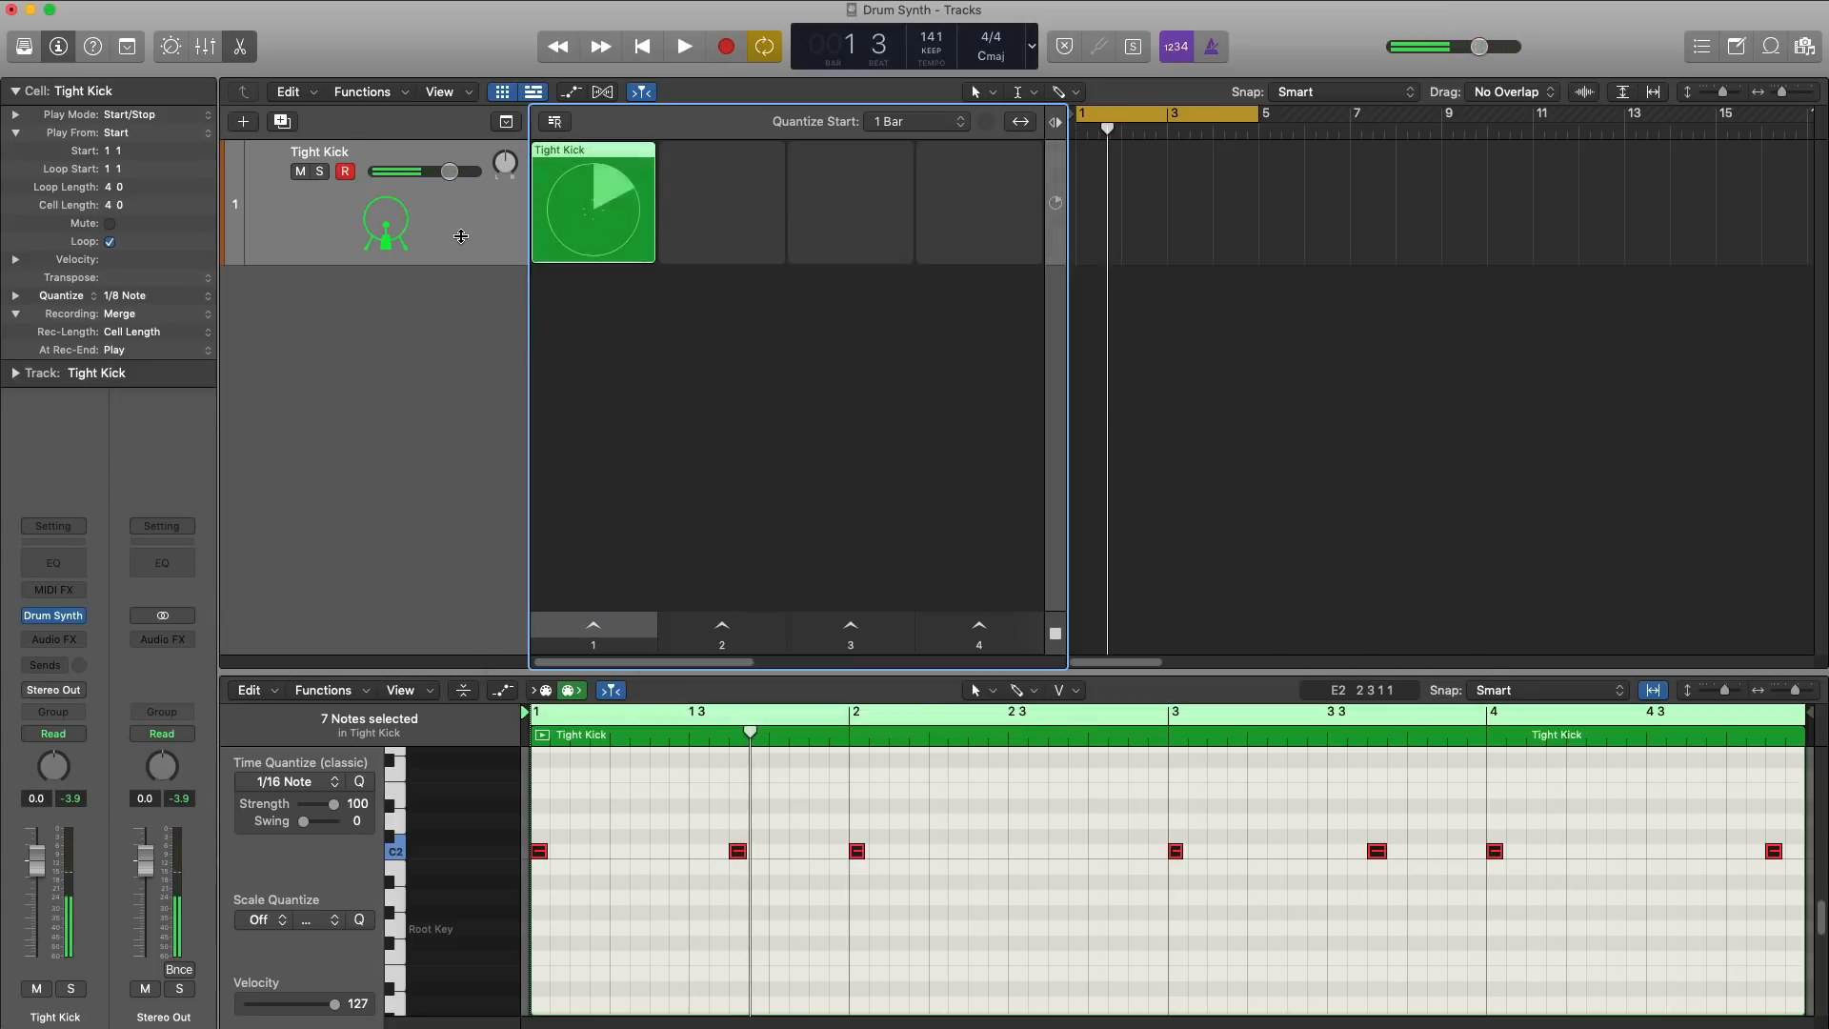
# Step: Duplicate the Tight Kick track, open the new track's Drum Synth and set its sound category to Snares and Claps
pyautogui.click(289, 119)
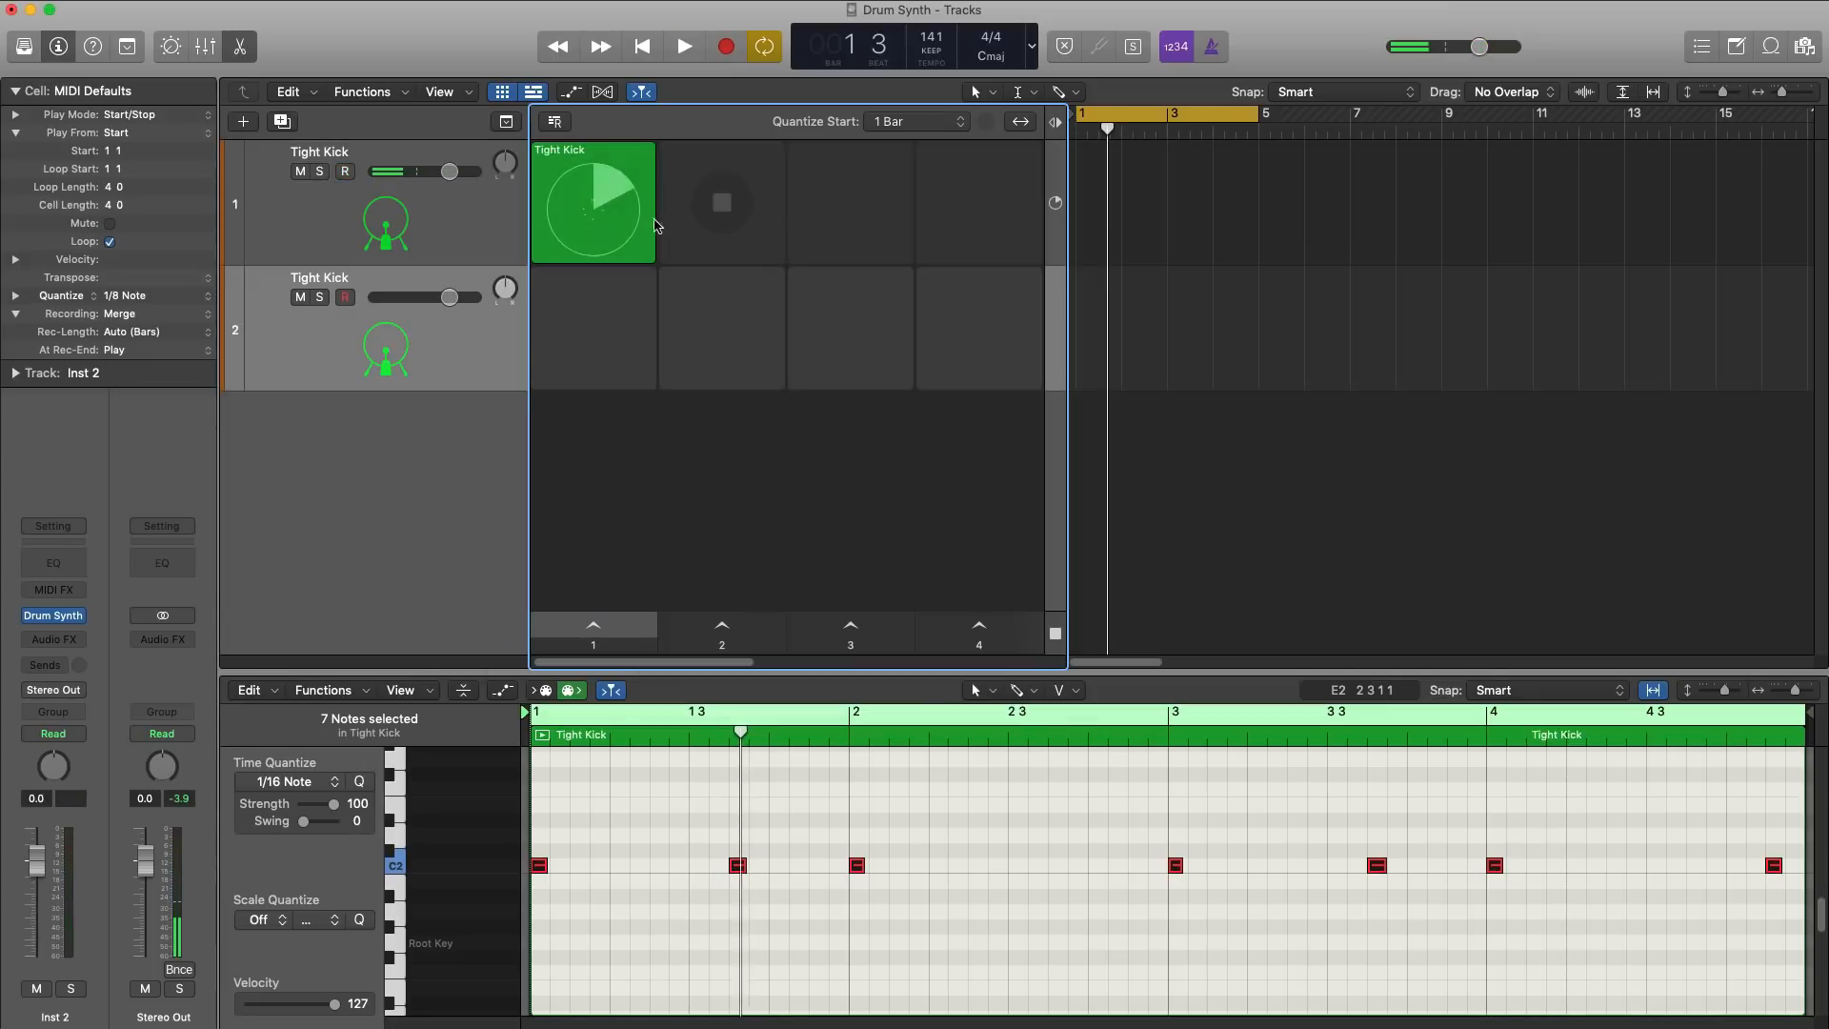
pyautogui.click(55, 618)
pyautogui.moveTo(1240, 272); pyautogui.dragTo(976, 230)
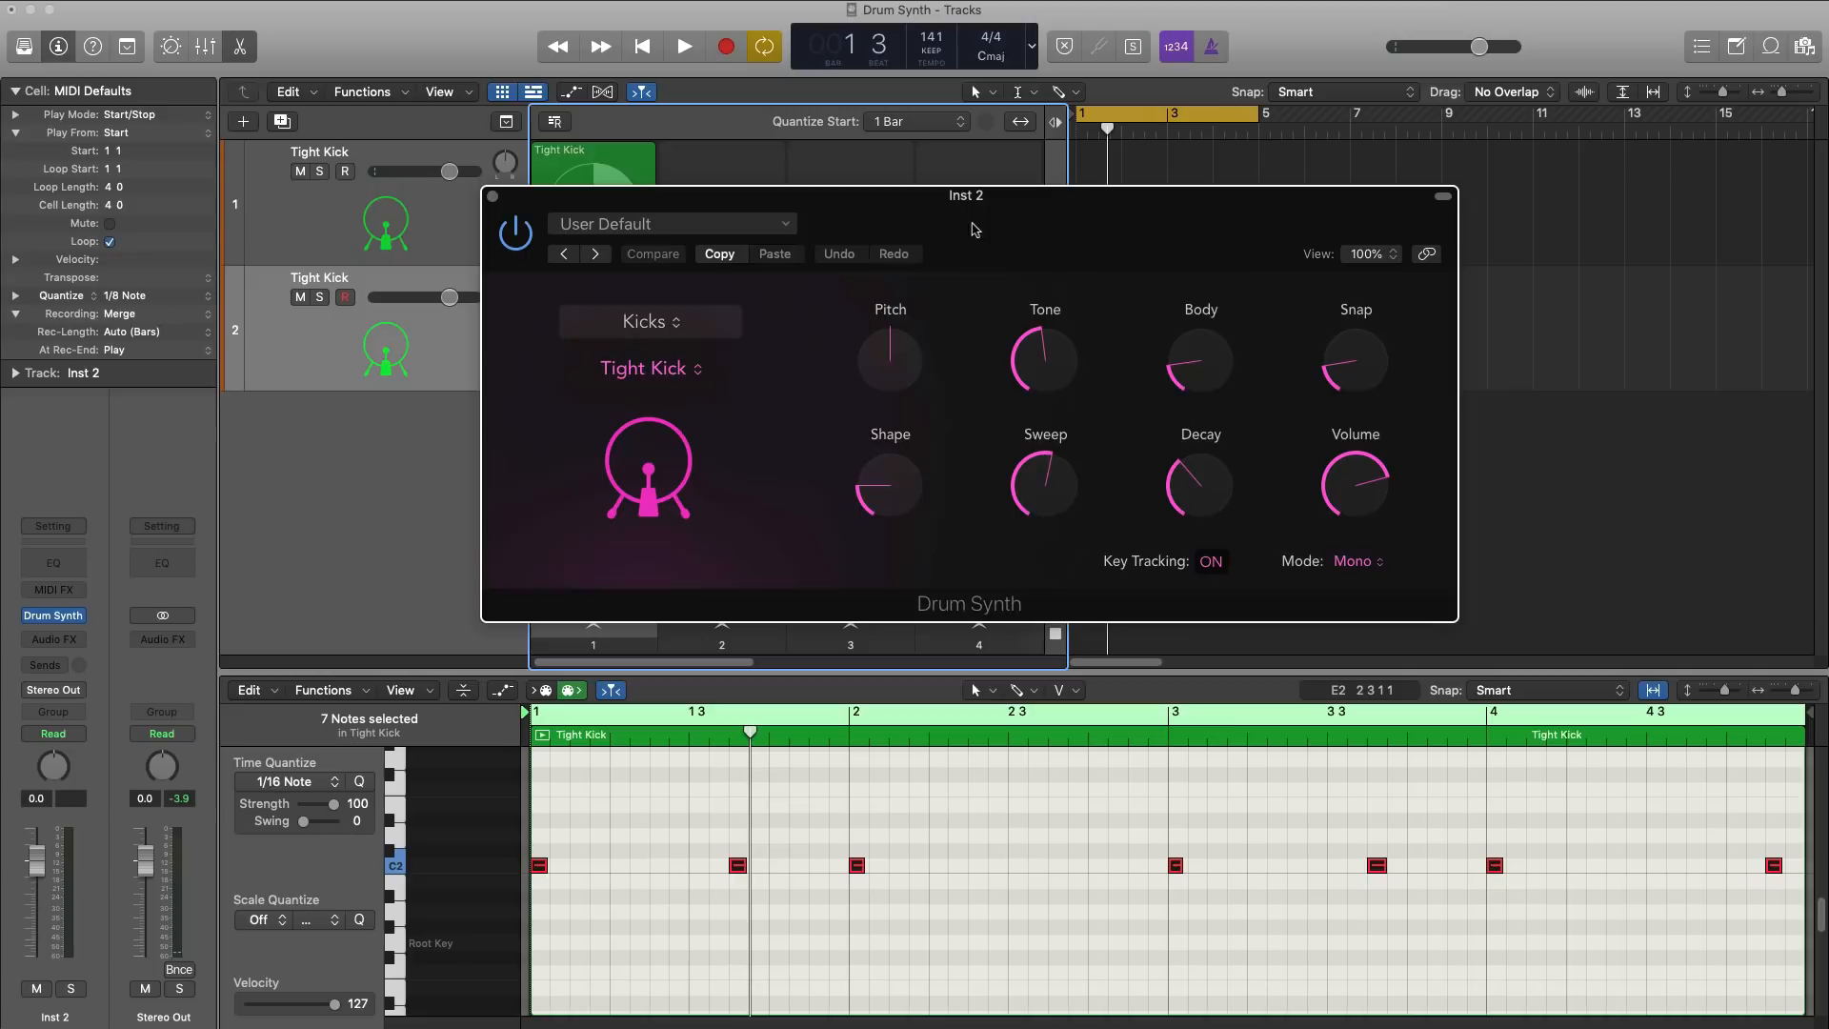
pyautogui.click(644, 320)
pyautogui.click(659, 348)
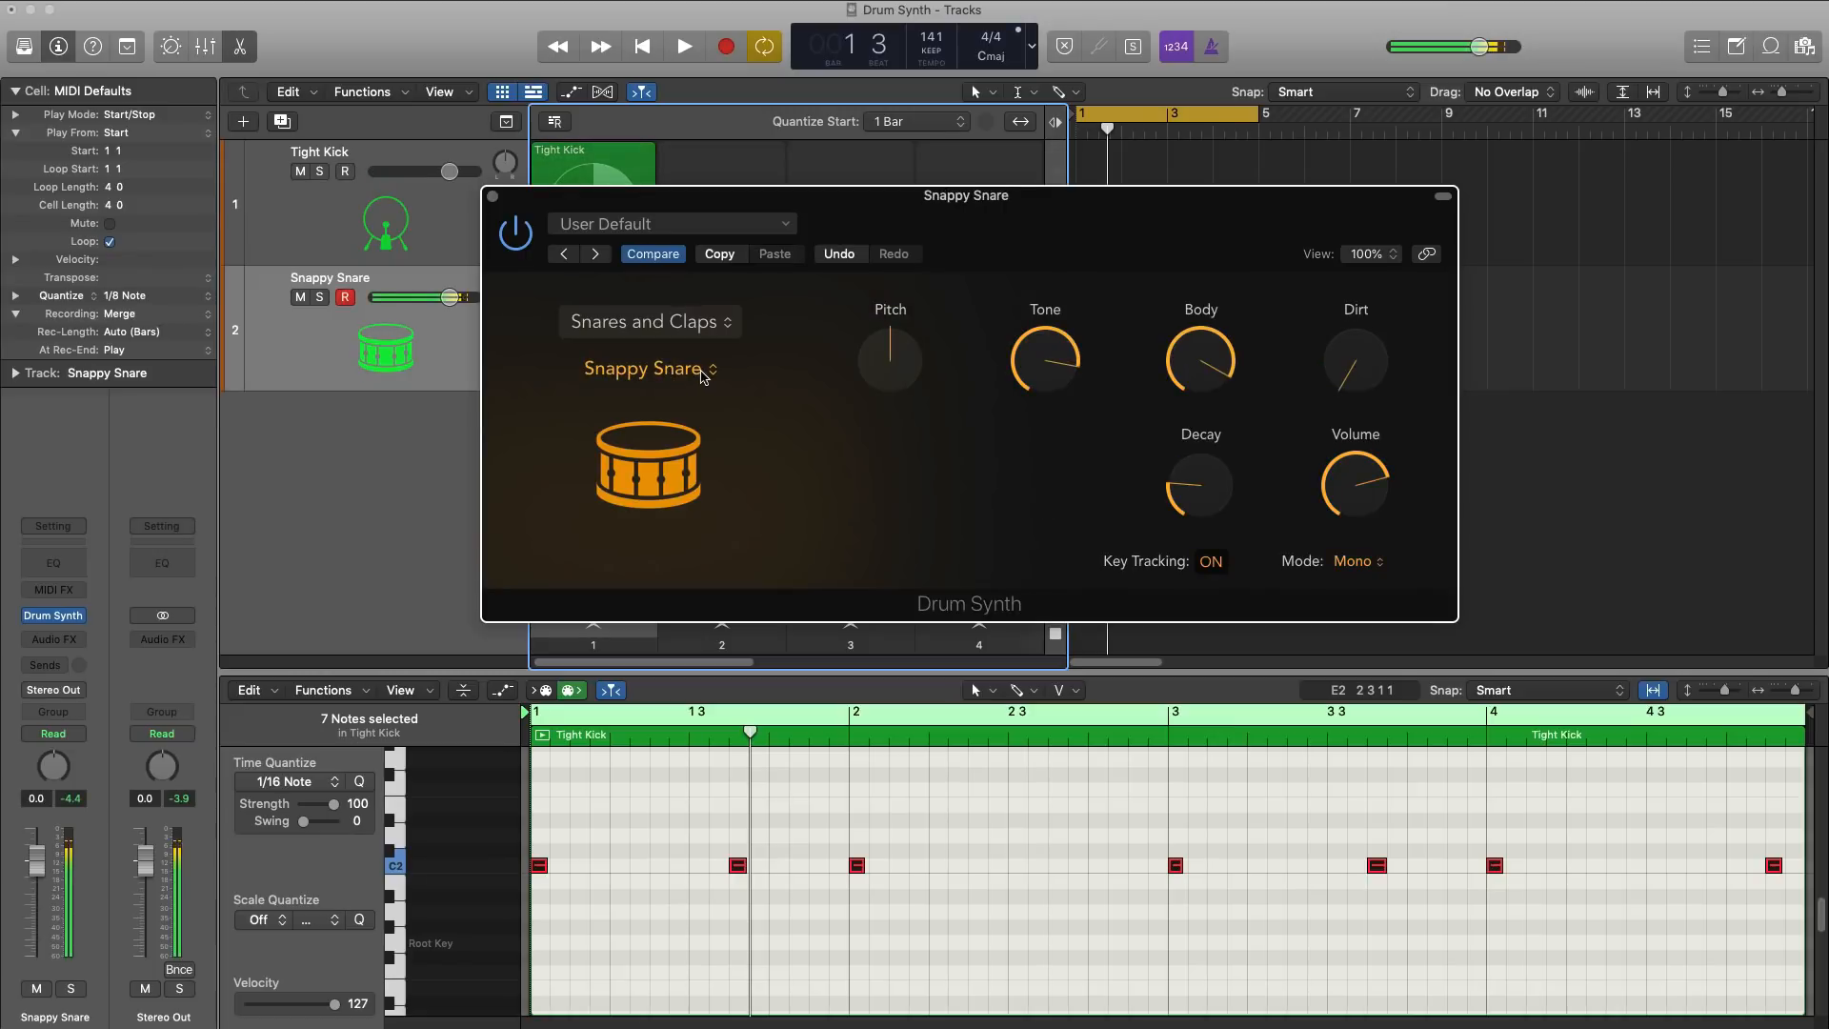
# Step: Try out the Air Snare, Electronic Snare and Gritty Snare sounds on the second track
pyautogui.click(687, 373)
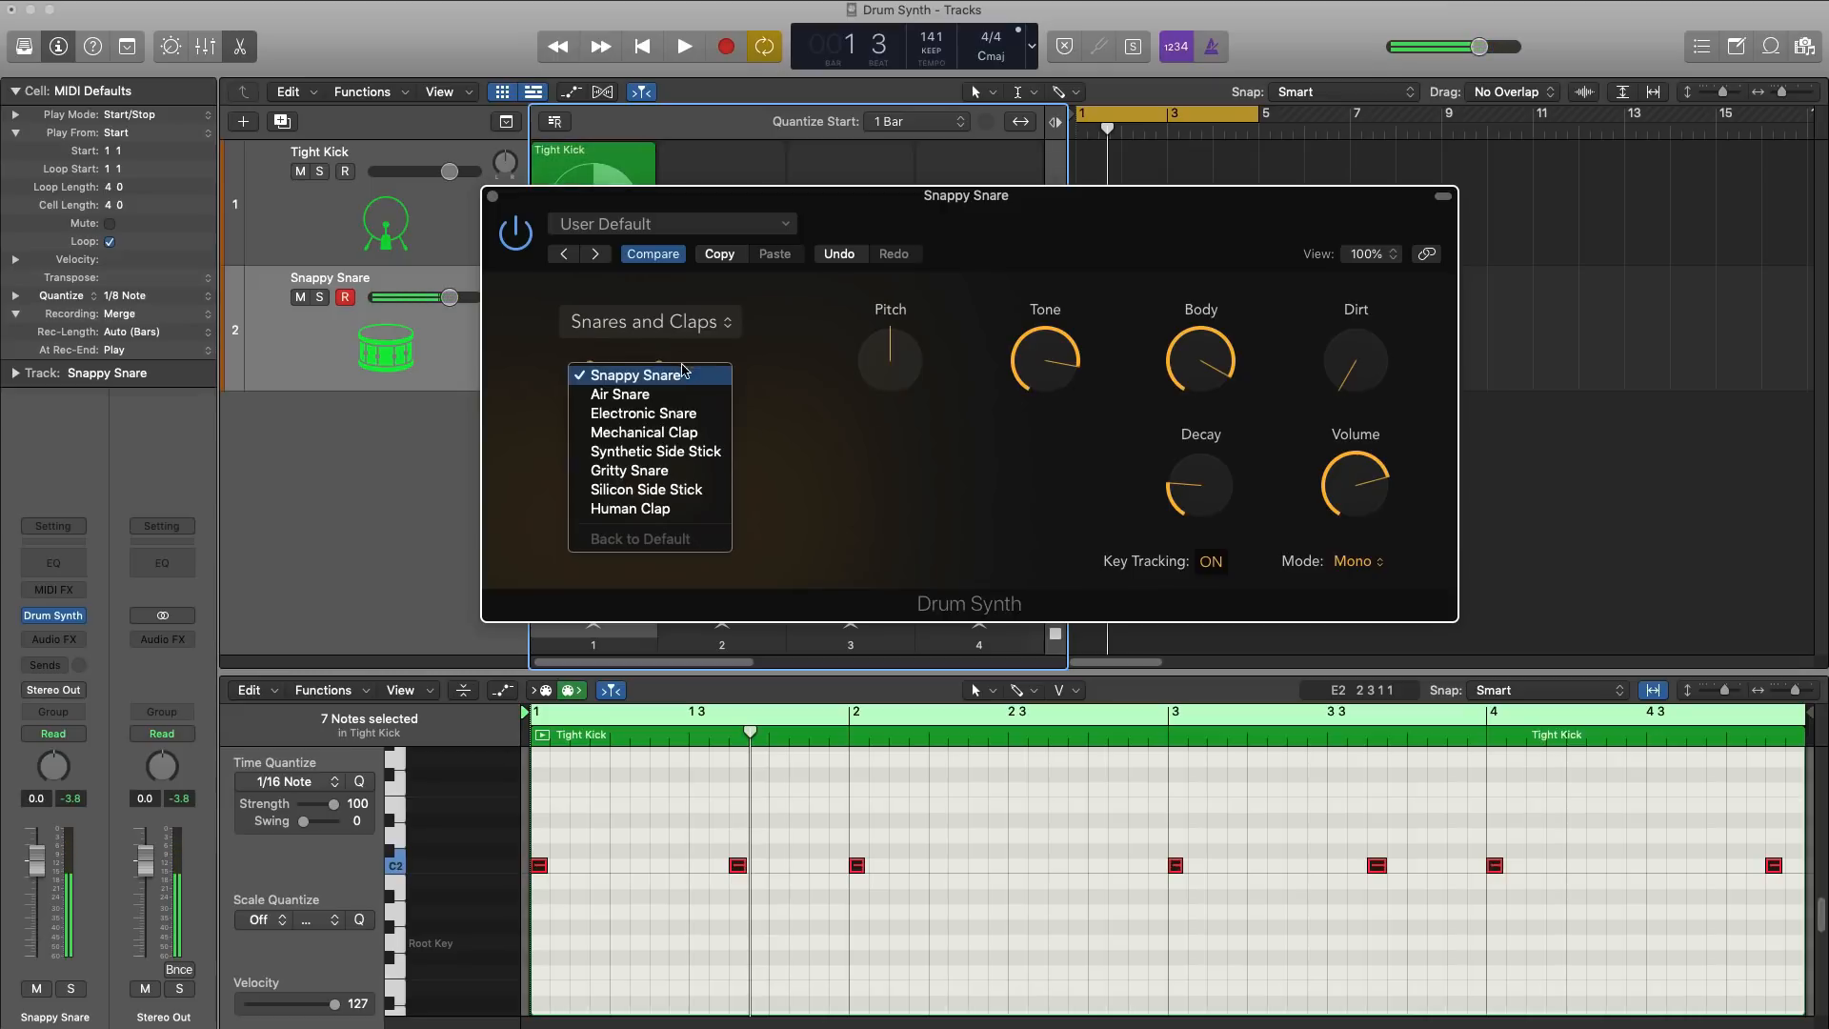
pyautogui.click(672, 398)
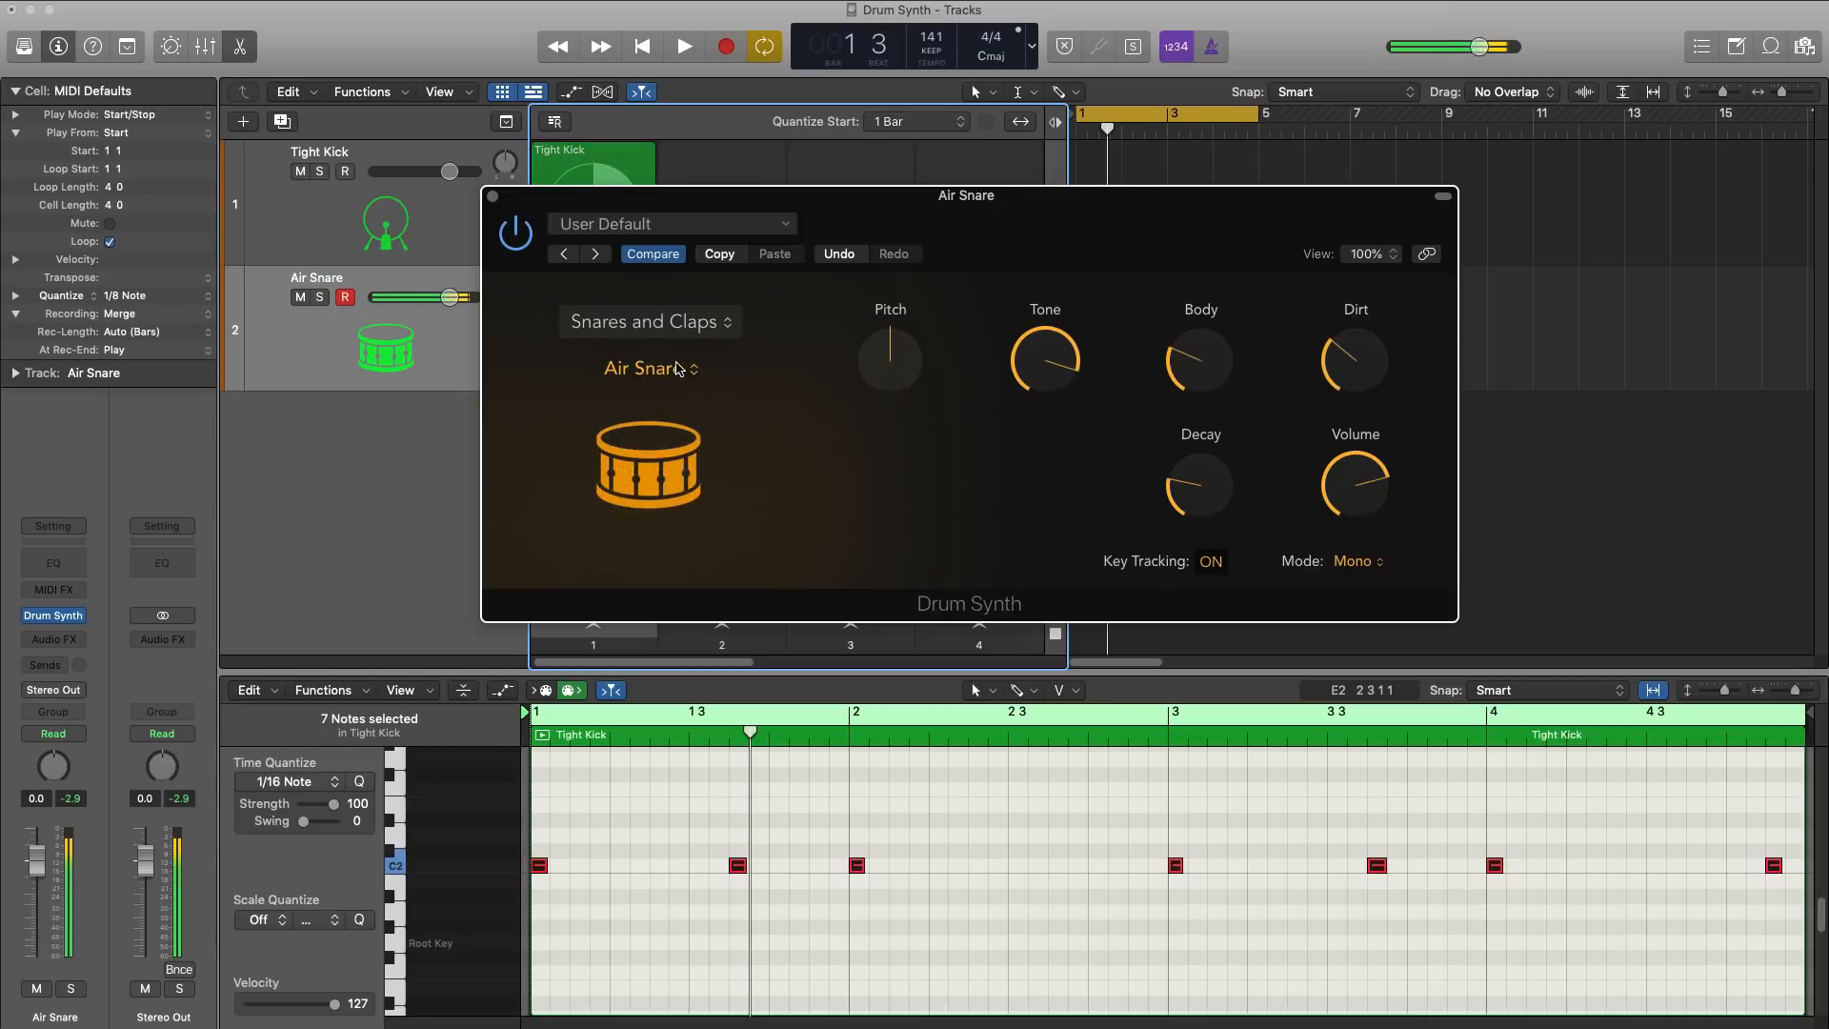
pyautogui.click(677, 368)
pyautogui.click(1013, 355)
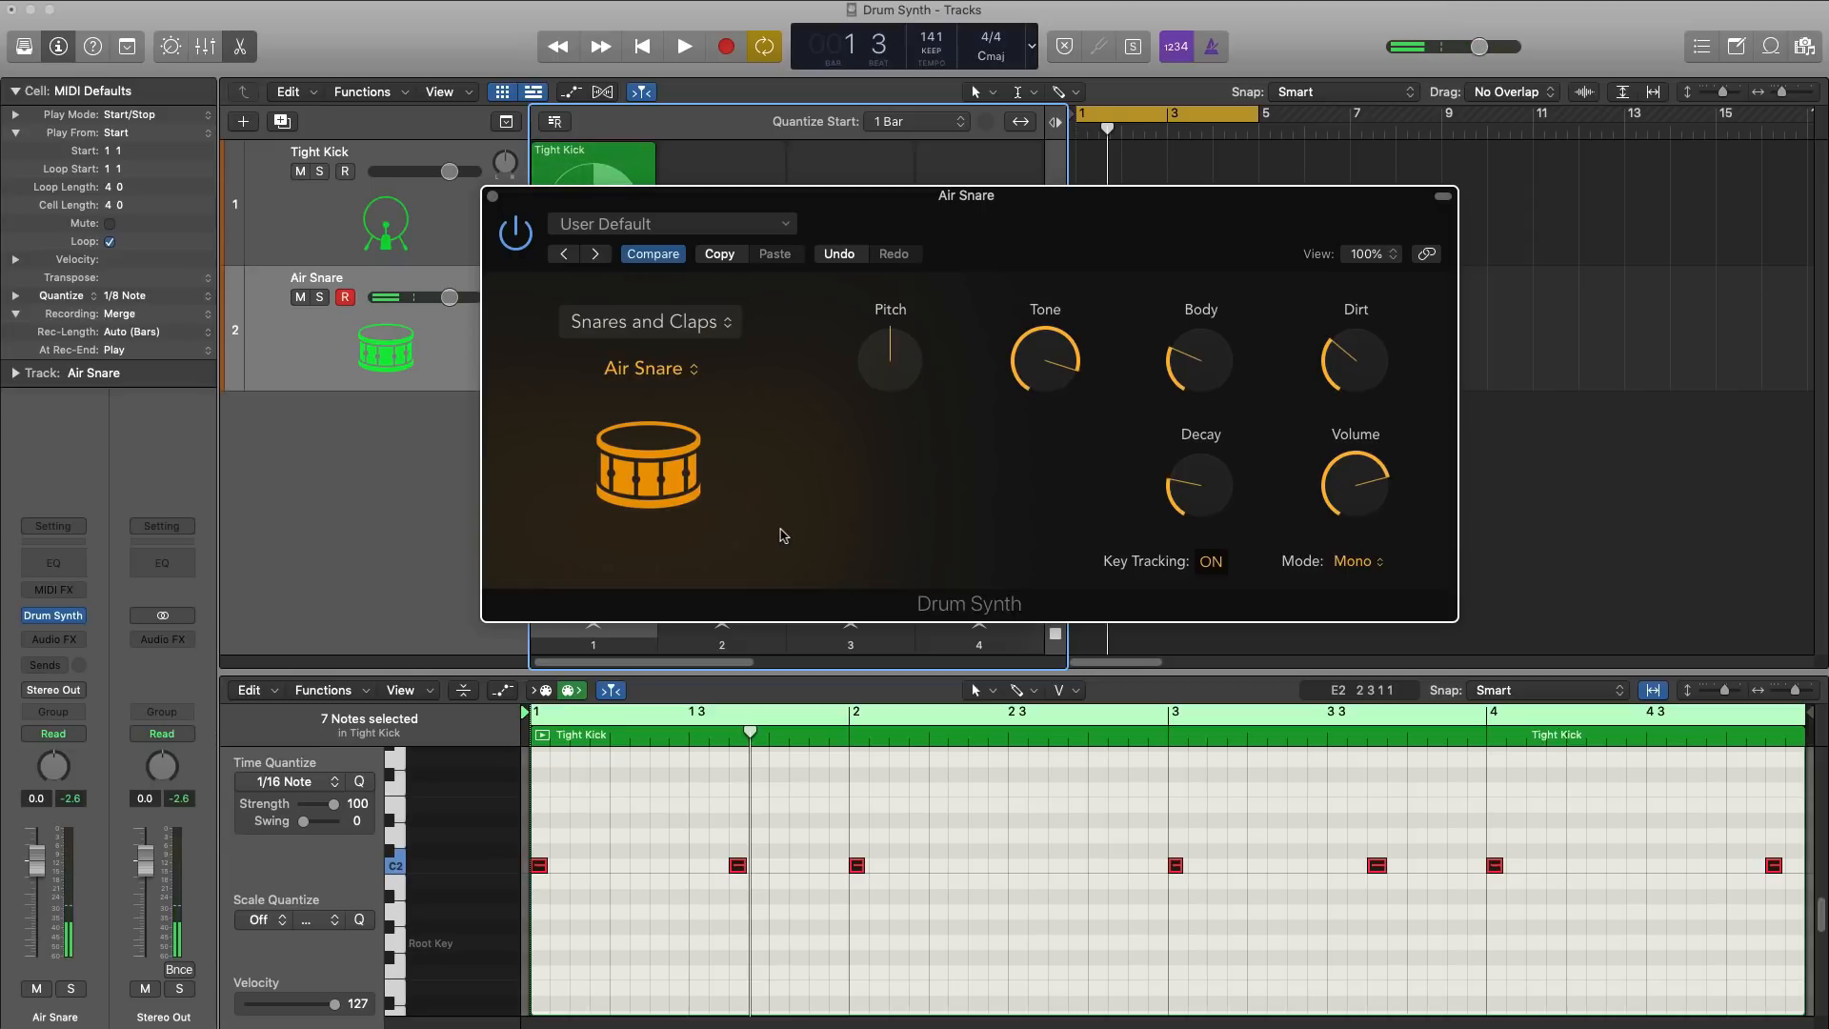
pyautogui.click(665, 379)
pyautogui.click(656, 395)
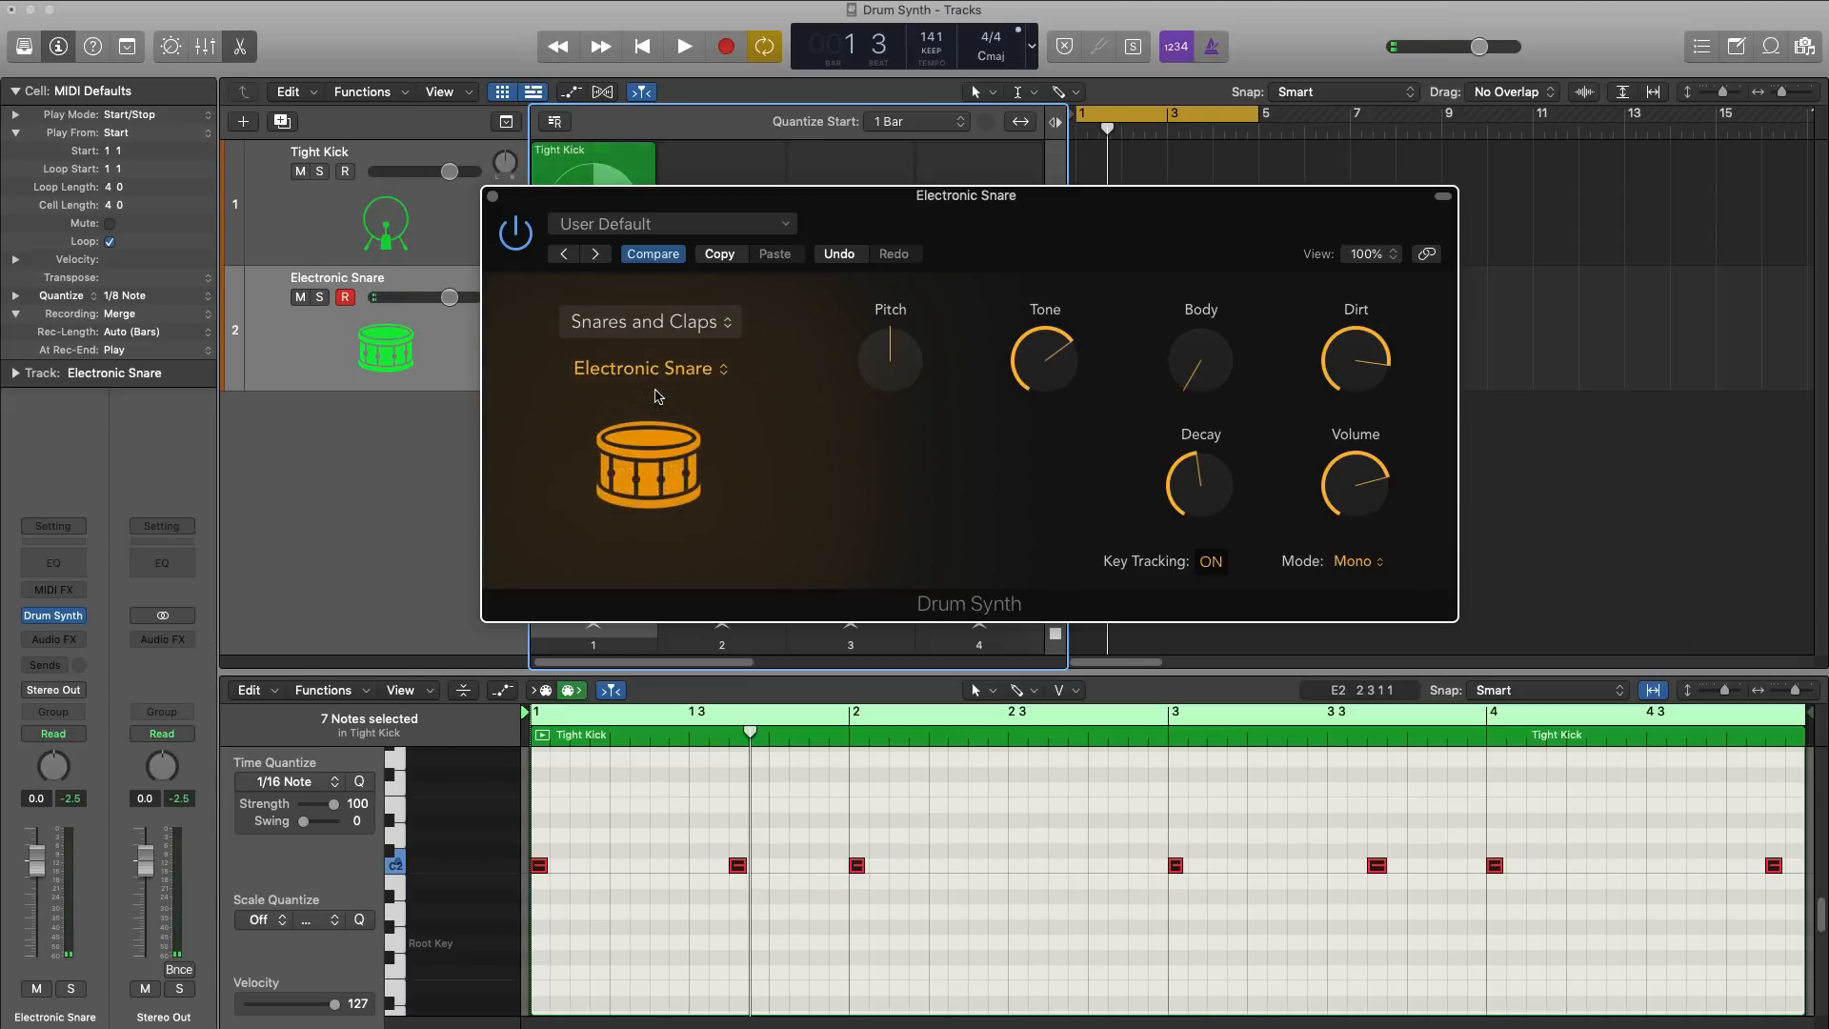
pyautogui.click(657, 374)
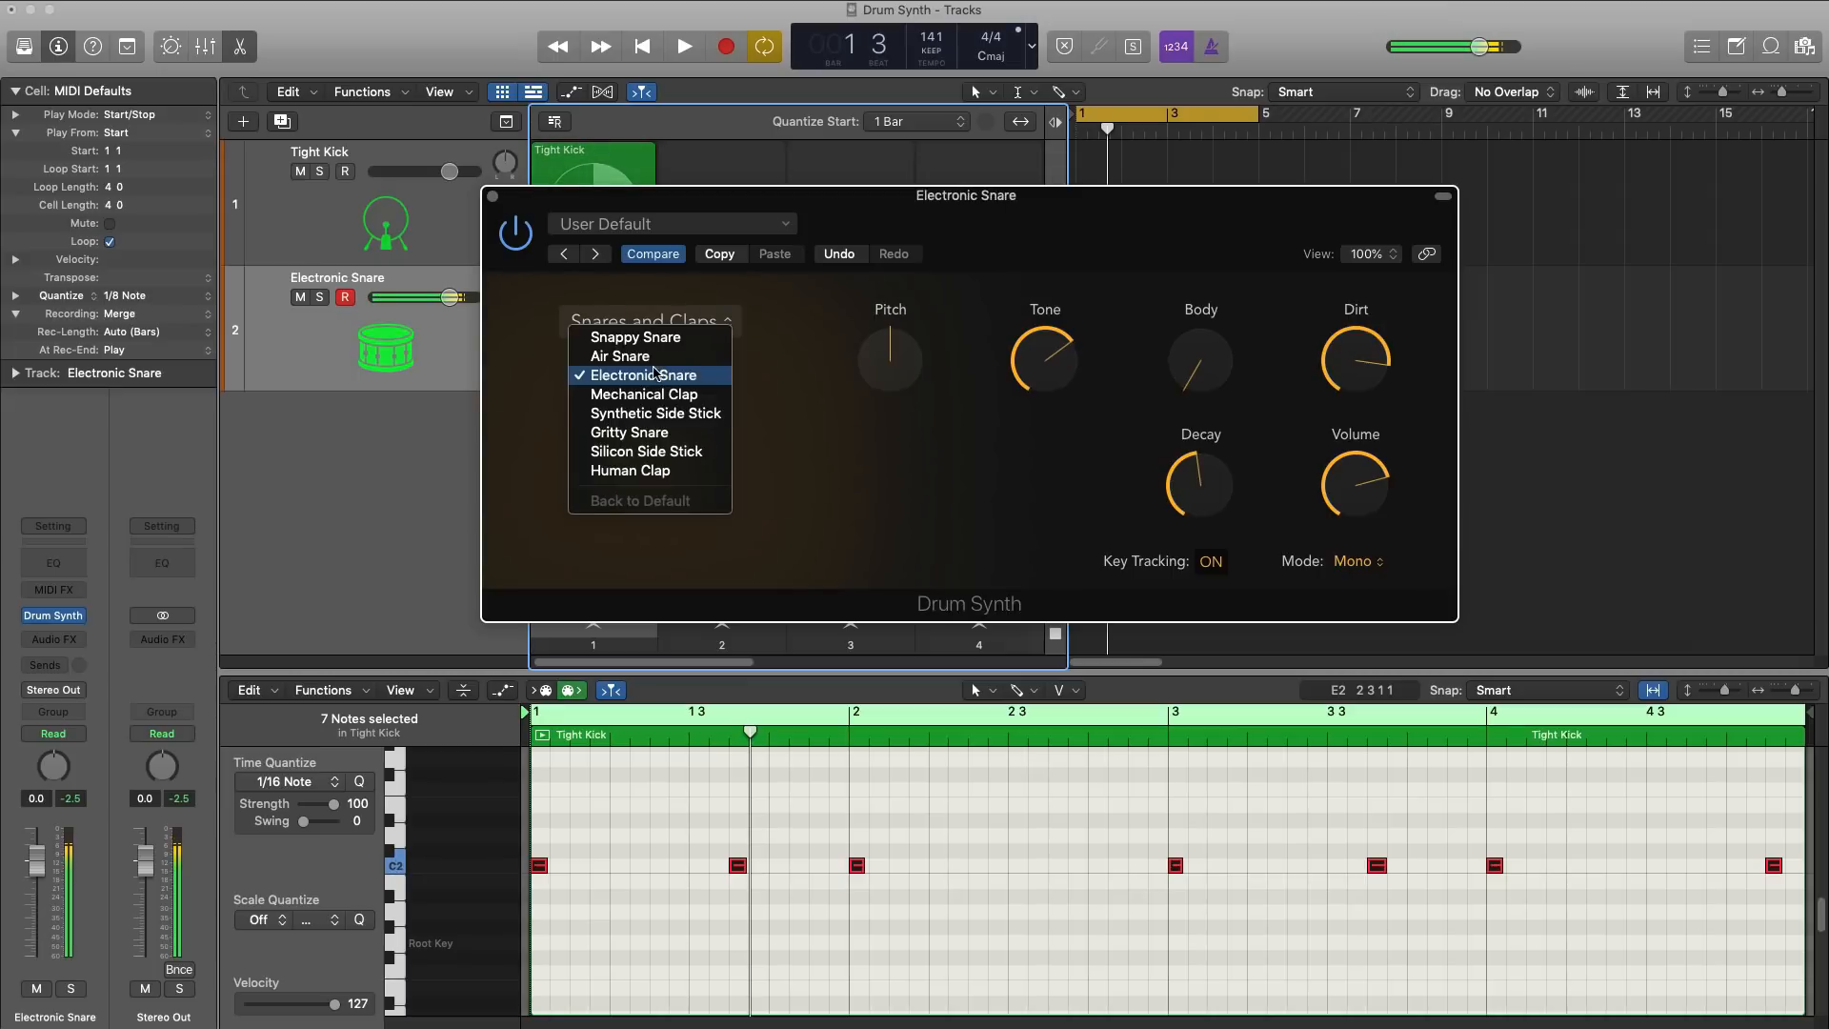
pyautogui.click(640, 433)
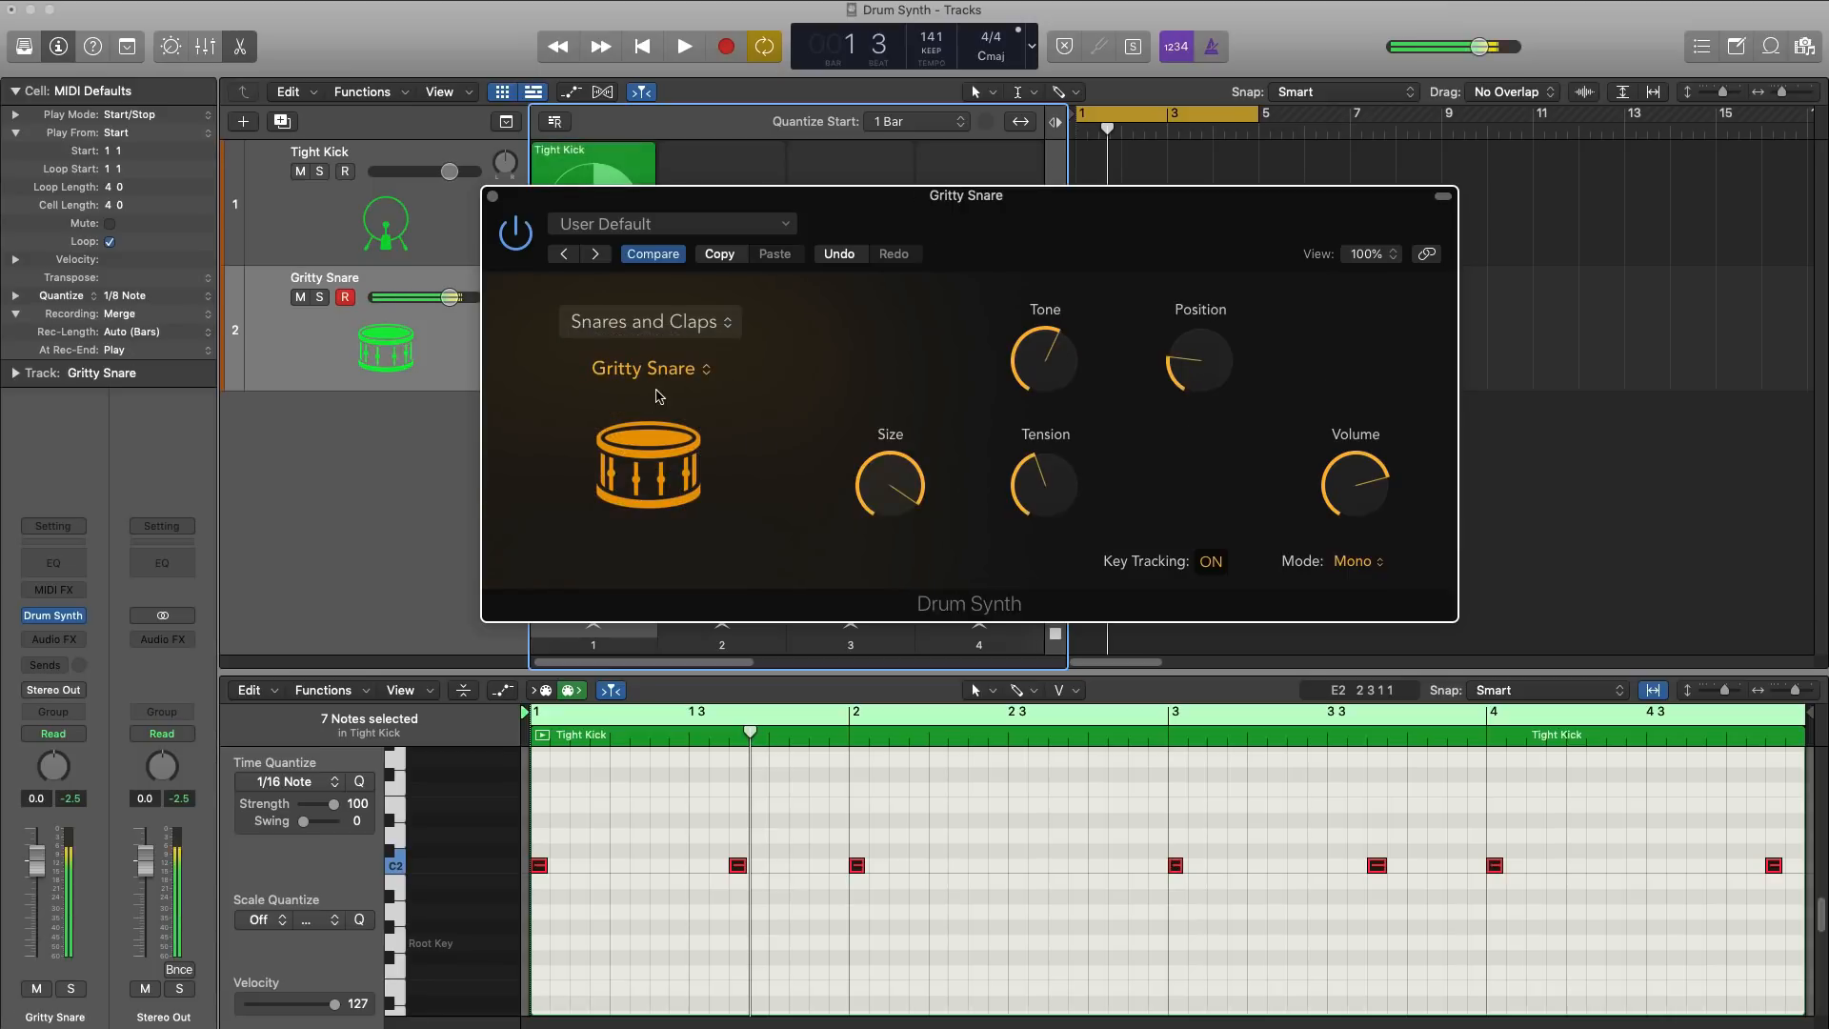
# Step: Return to the Snappy Snare sound, lower its Body, raise Dirt, and set Decay to about 34.3%
pyautogui.click(657, 375)
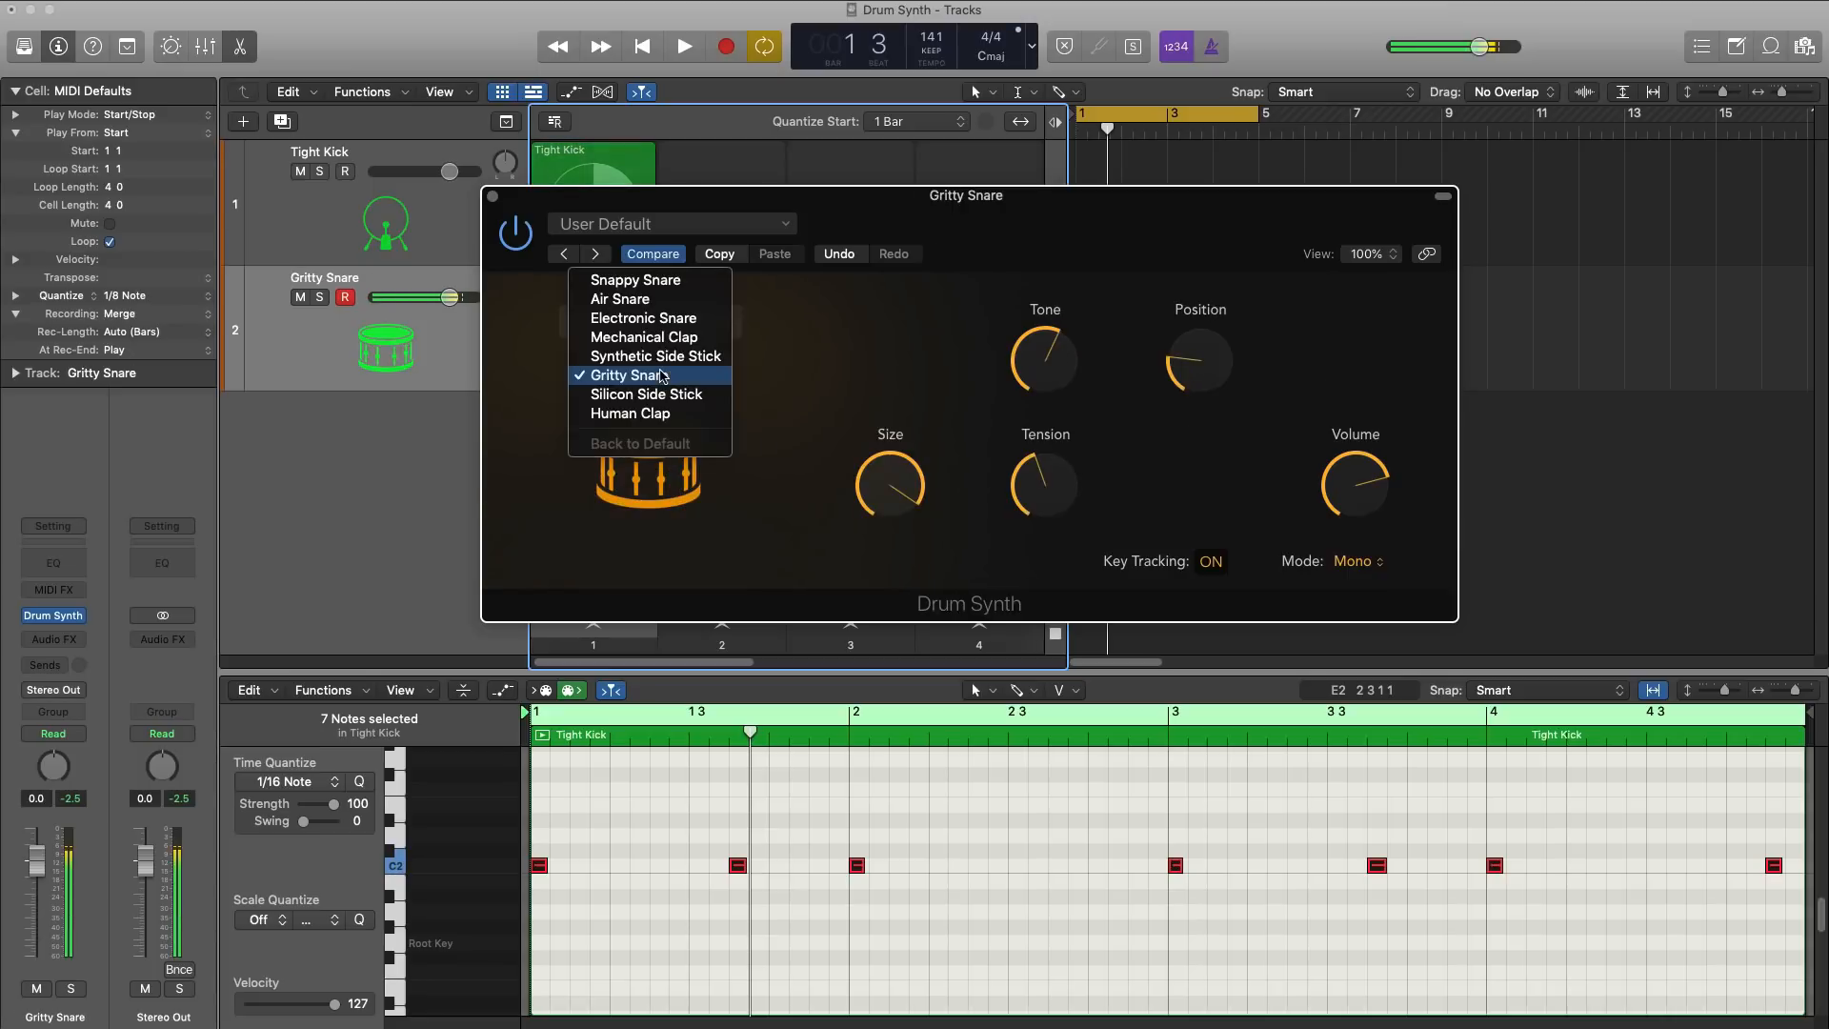
pyautogui.click(648, 280)
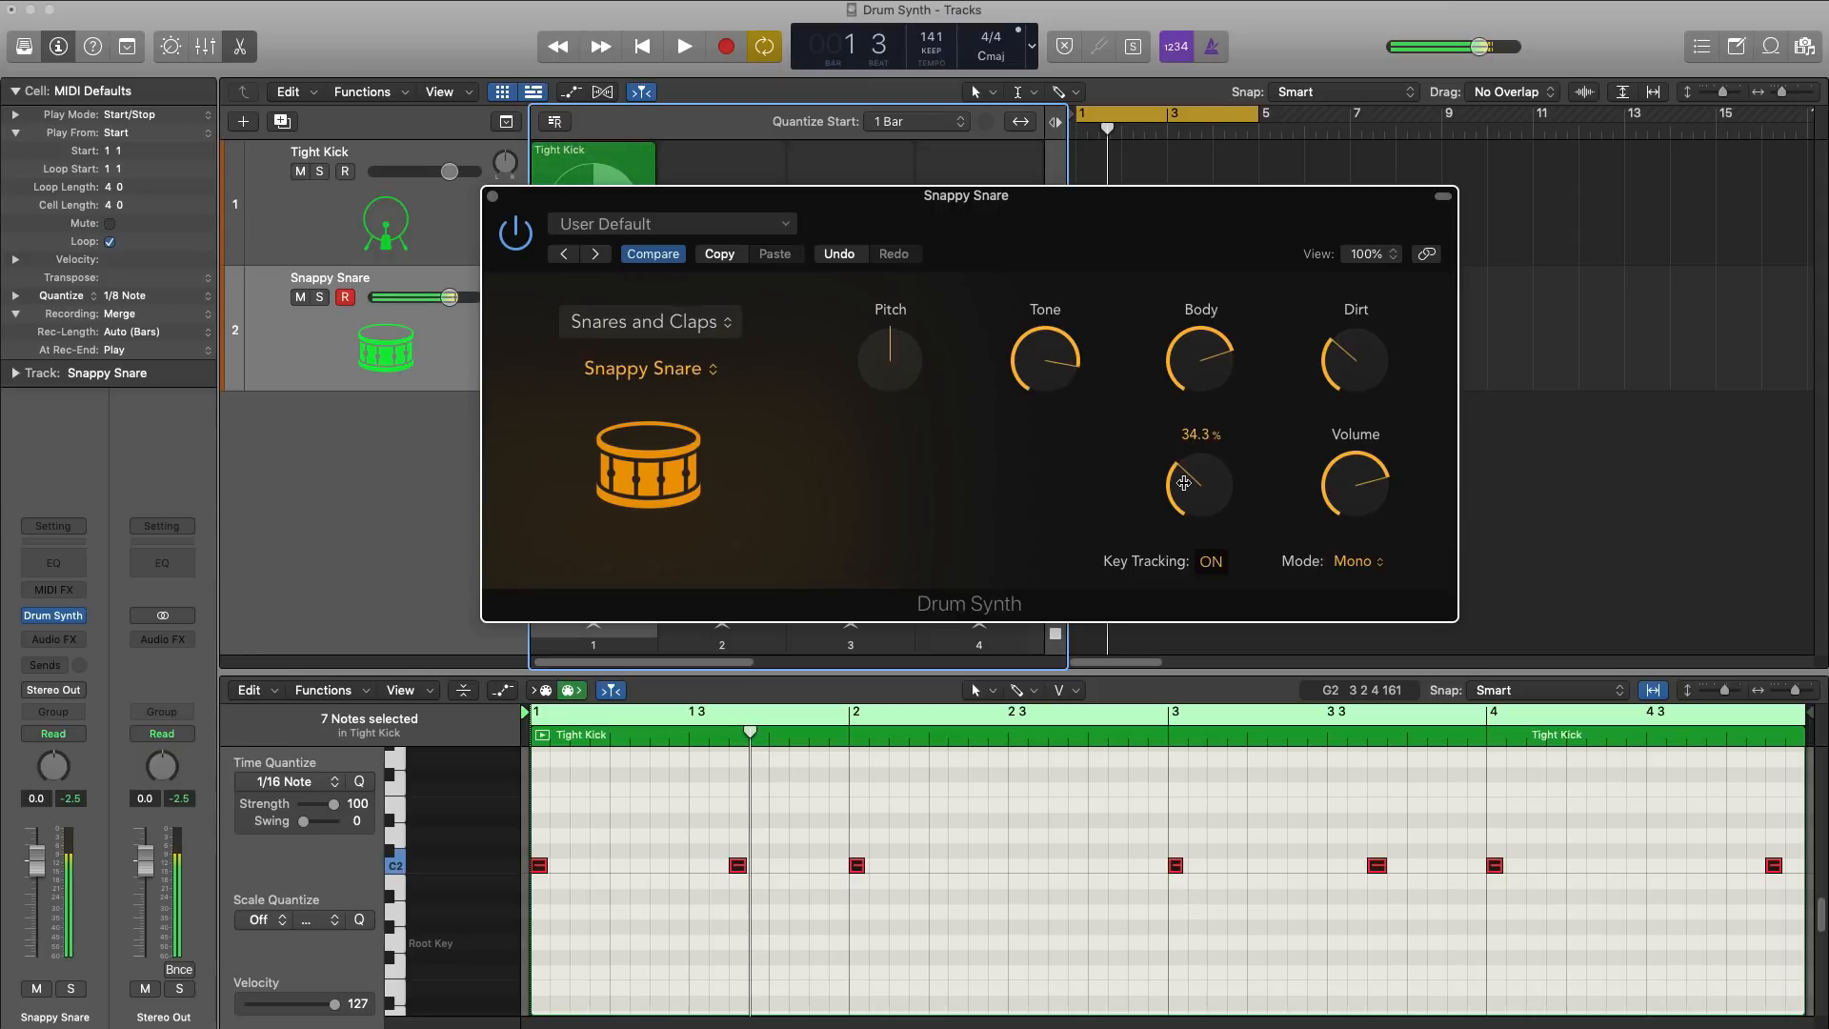
# Step: Record a four-bar Snappy Snare pattern into the second track's first Live Loops cell, and stop playback
pyautogui.moveTo(921, 196); pyautogui.dragTo(845, 502)
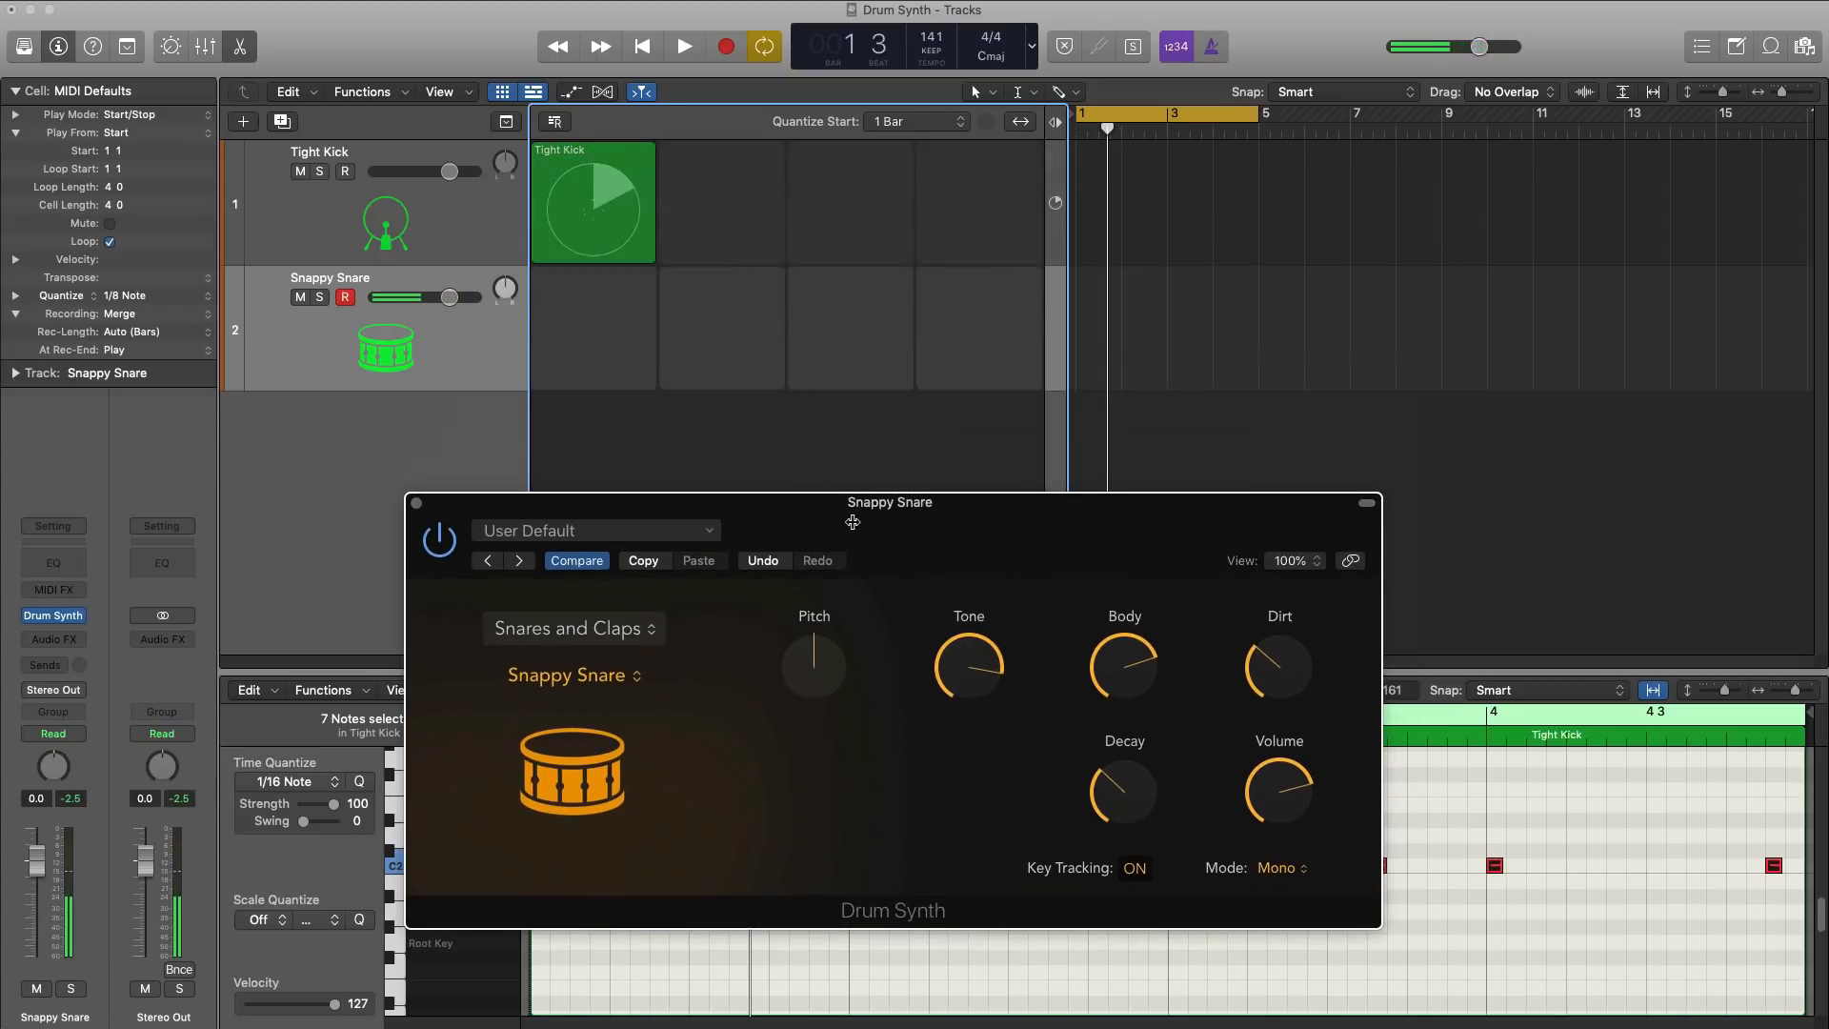
pyautogui.click(594, 329)
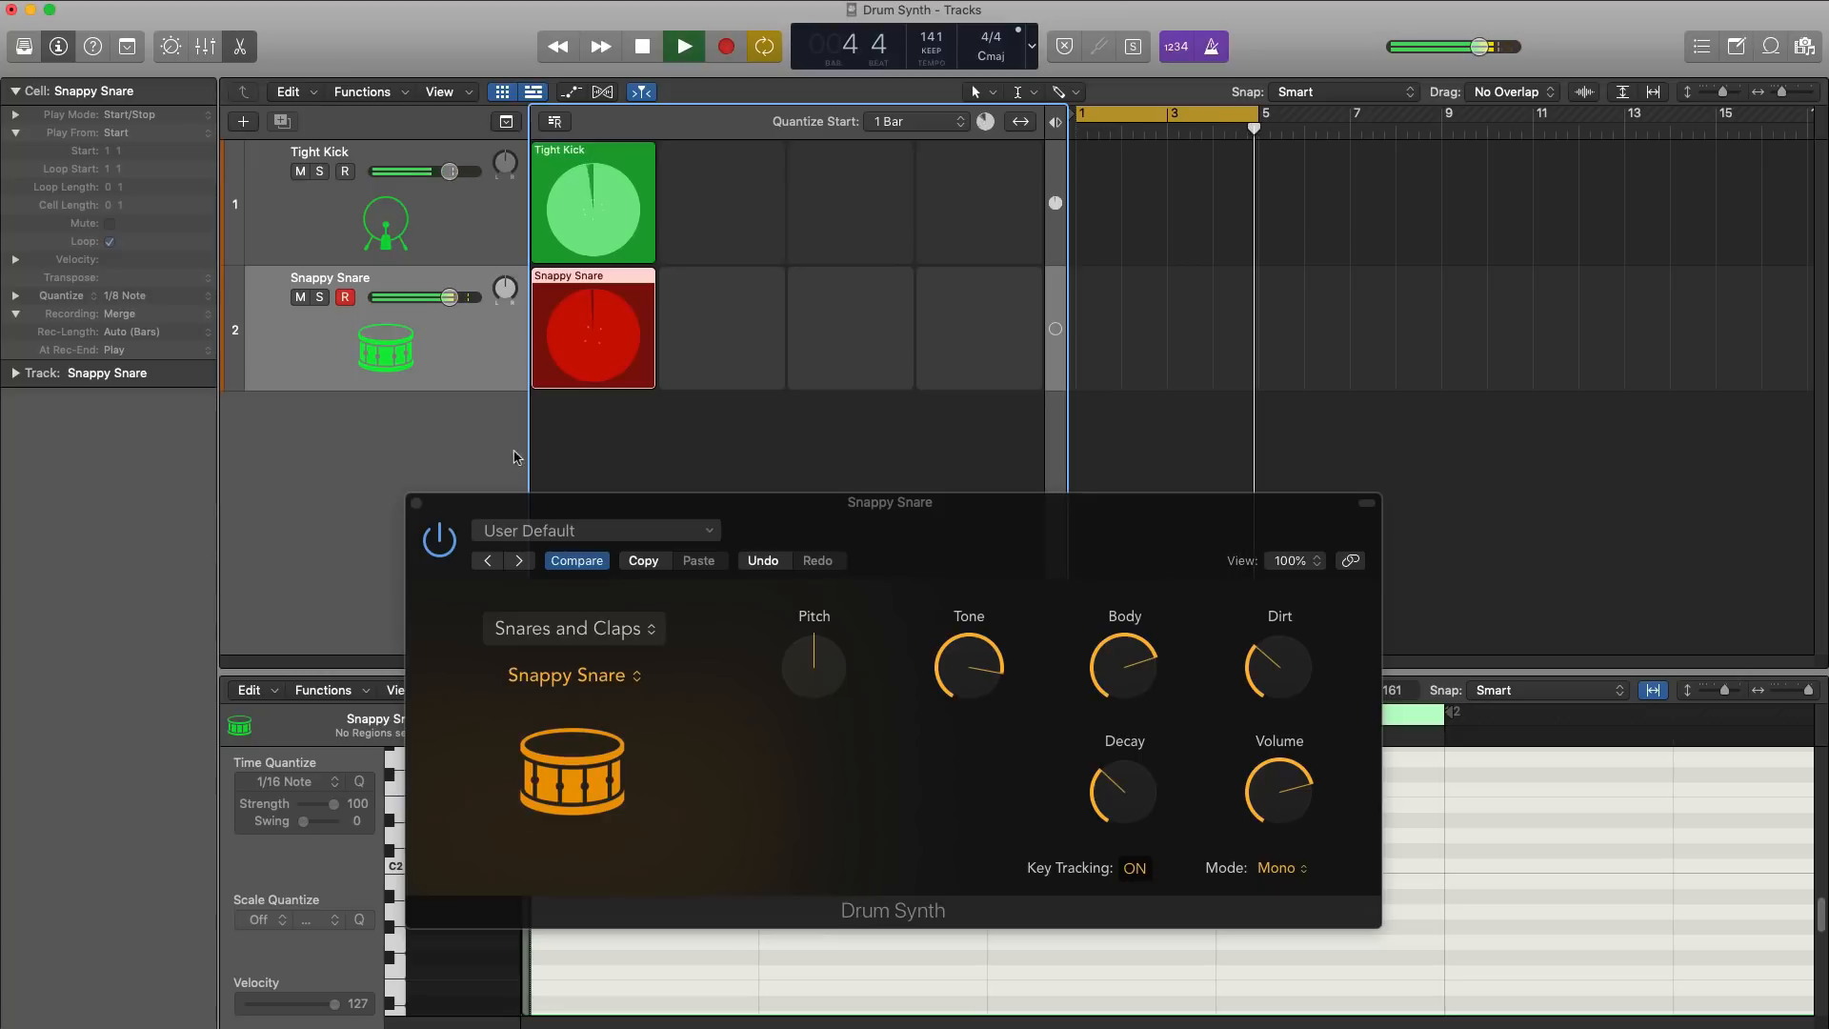
pyautogui.click(812, 457)
pyautogui.press('space')
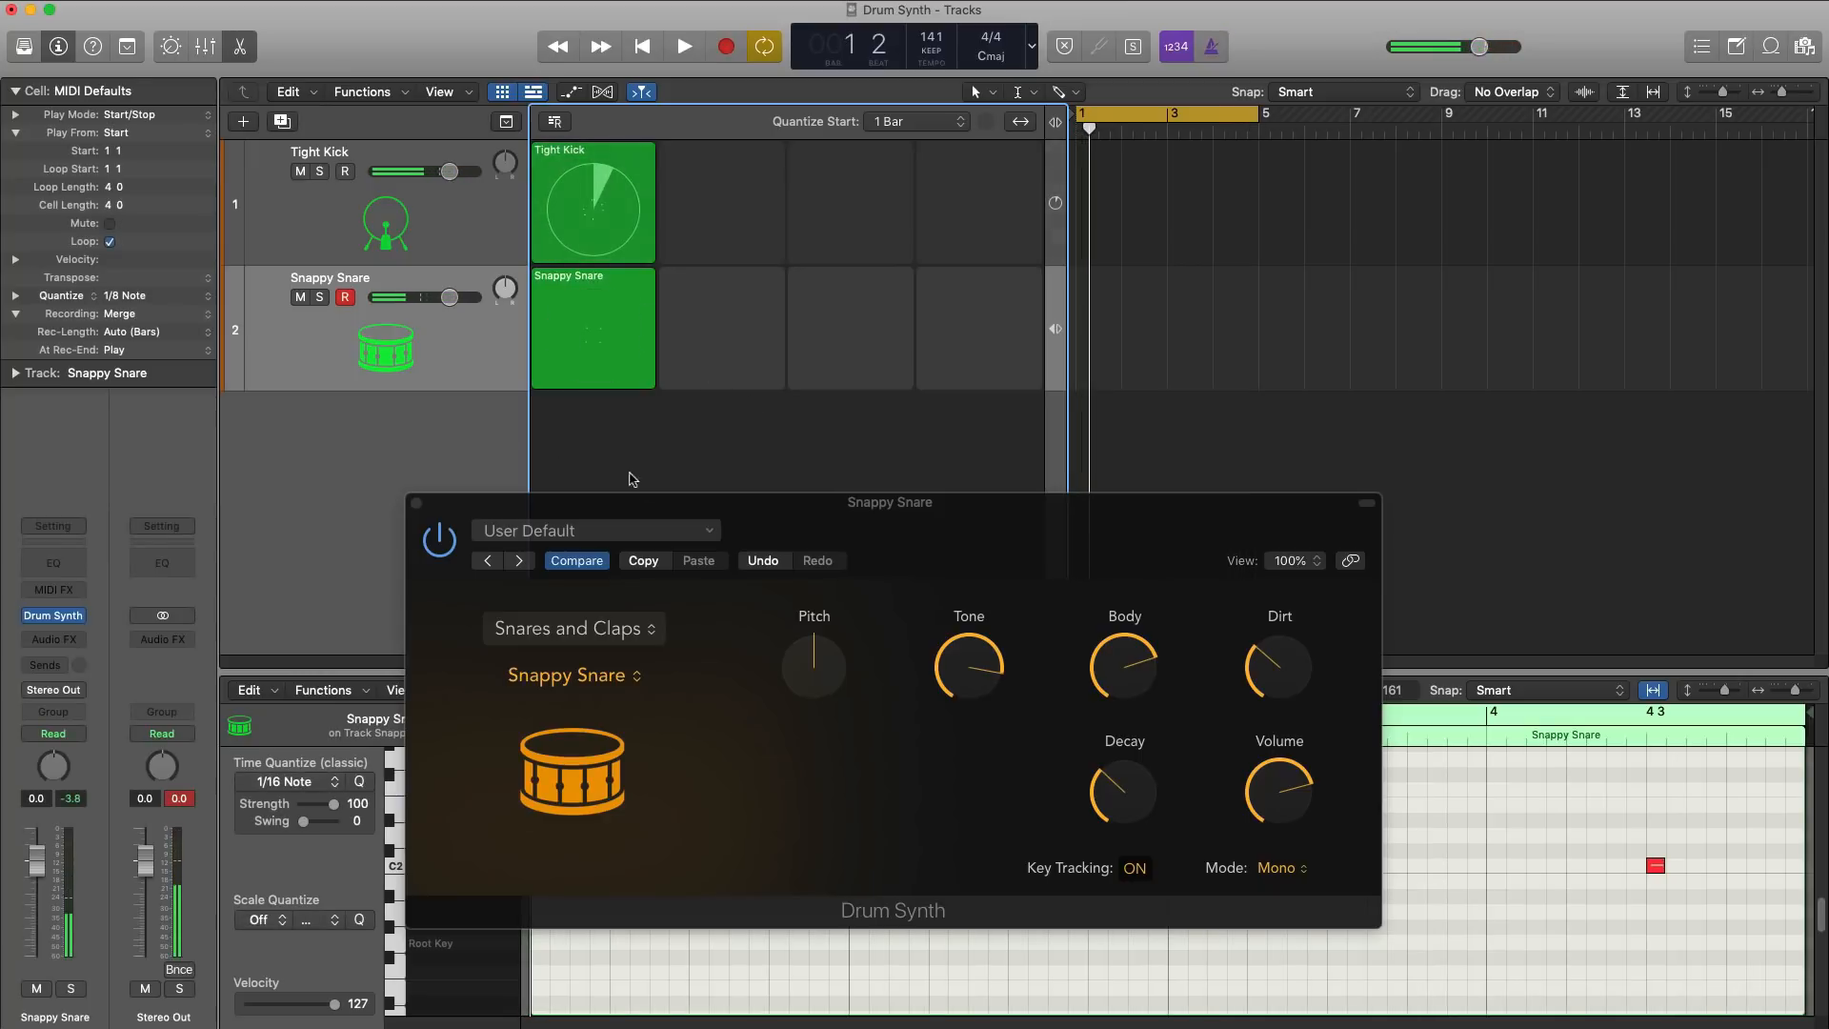
# Step: Play scene 1 with kick and snare together, view the Snappy Snare cell's notes in the Piano Roll, and stop playback
pyautogui.moveTo(462, 748); pyautogui.dragTo(765, 383)
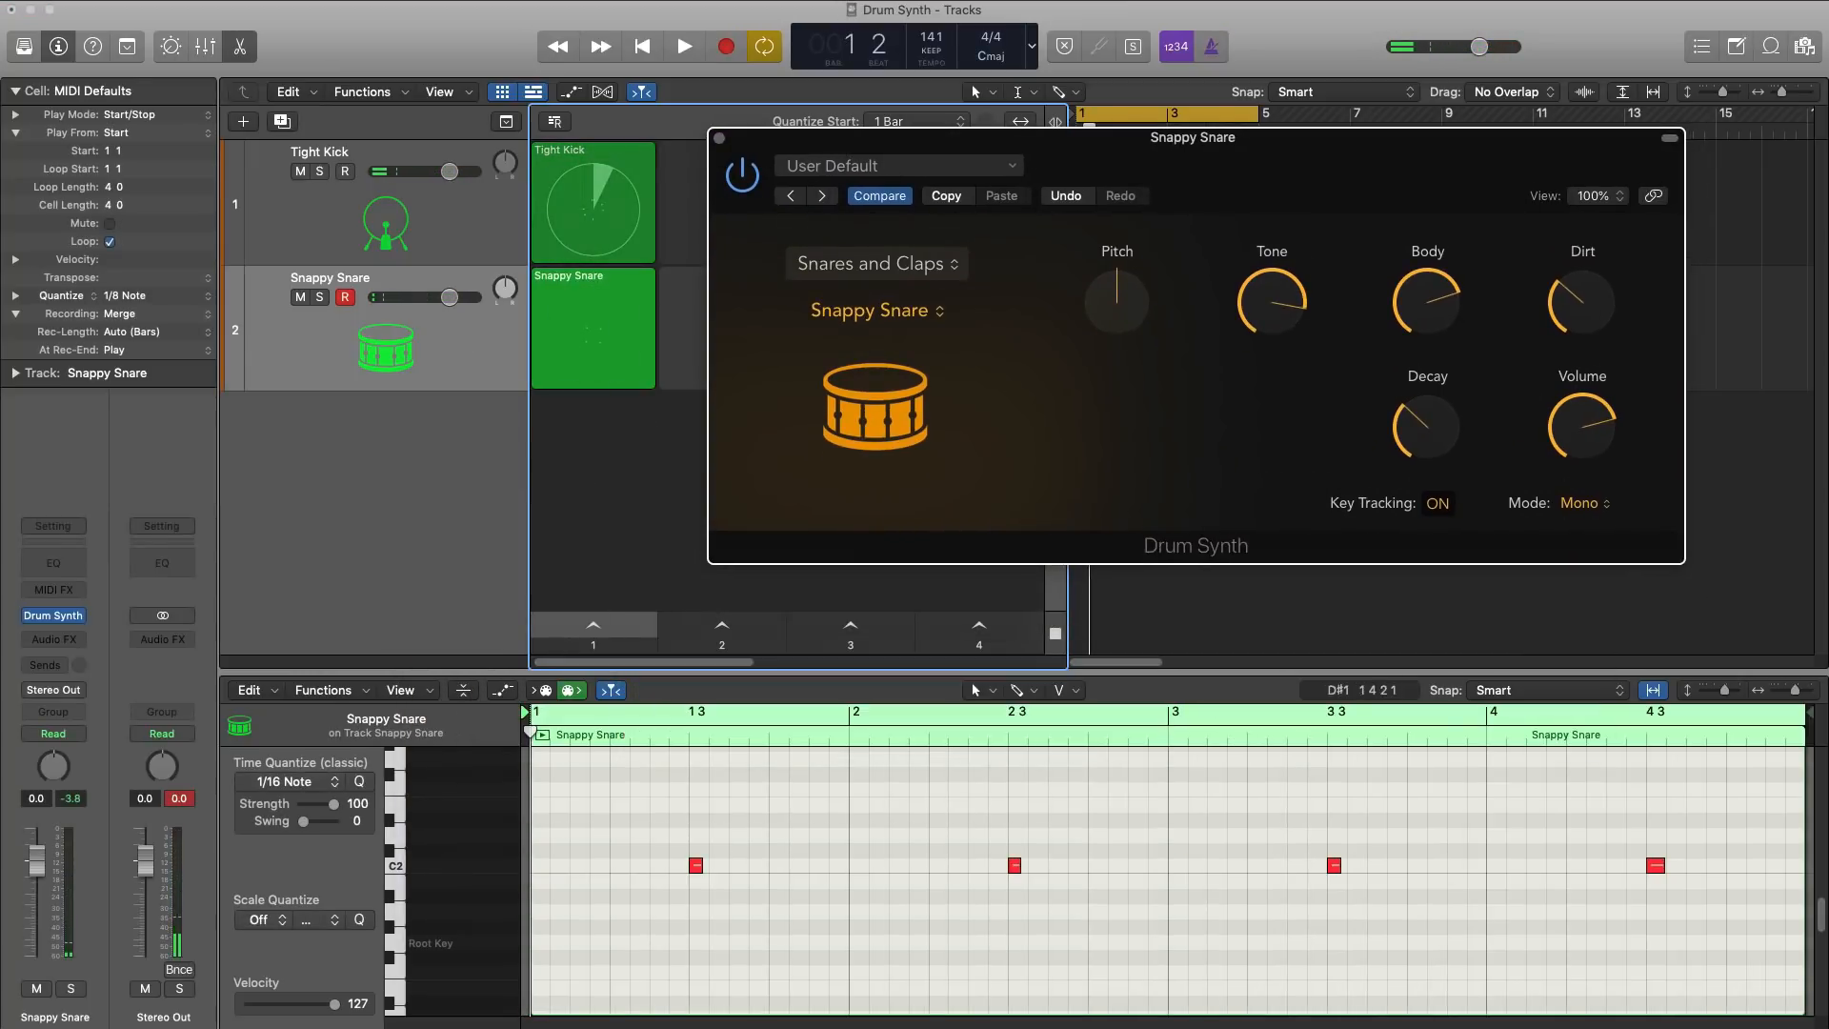
pyautogui.click(602, 627)
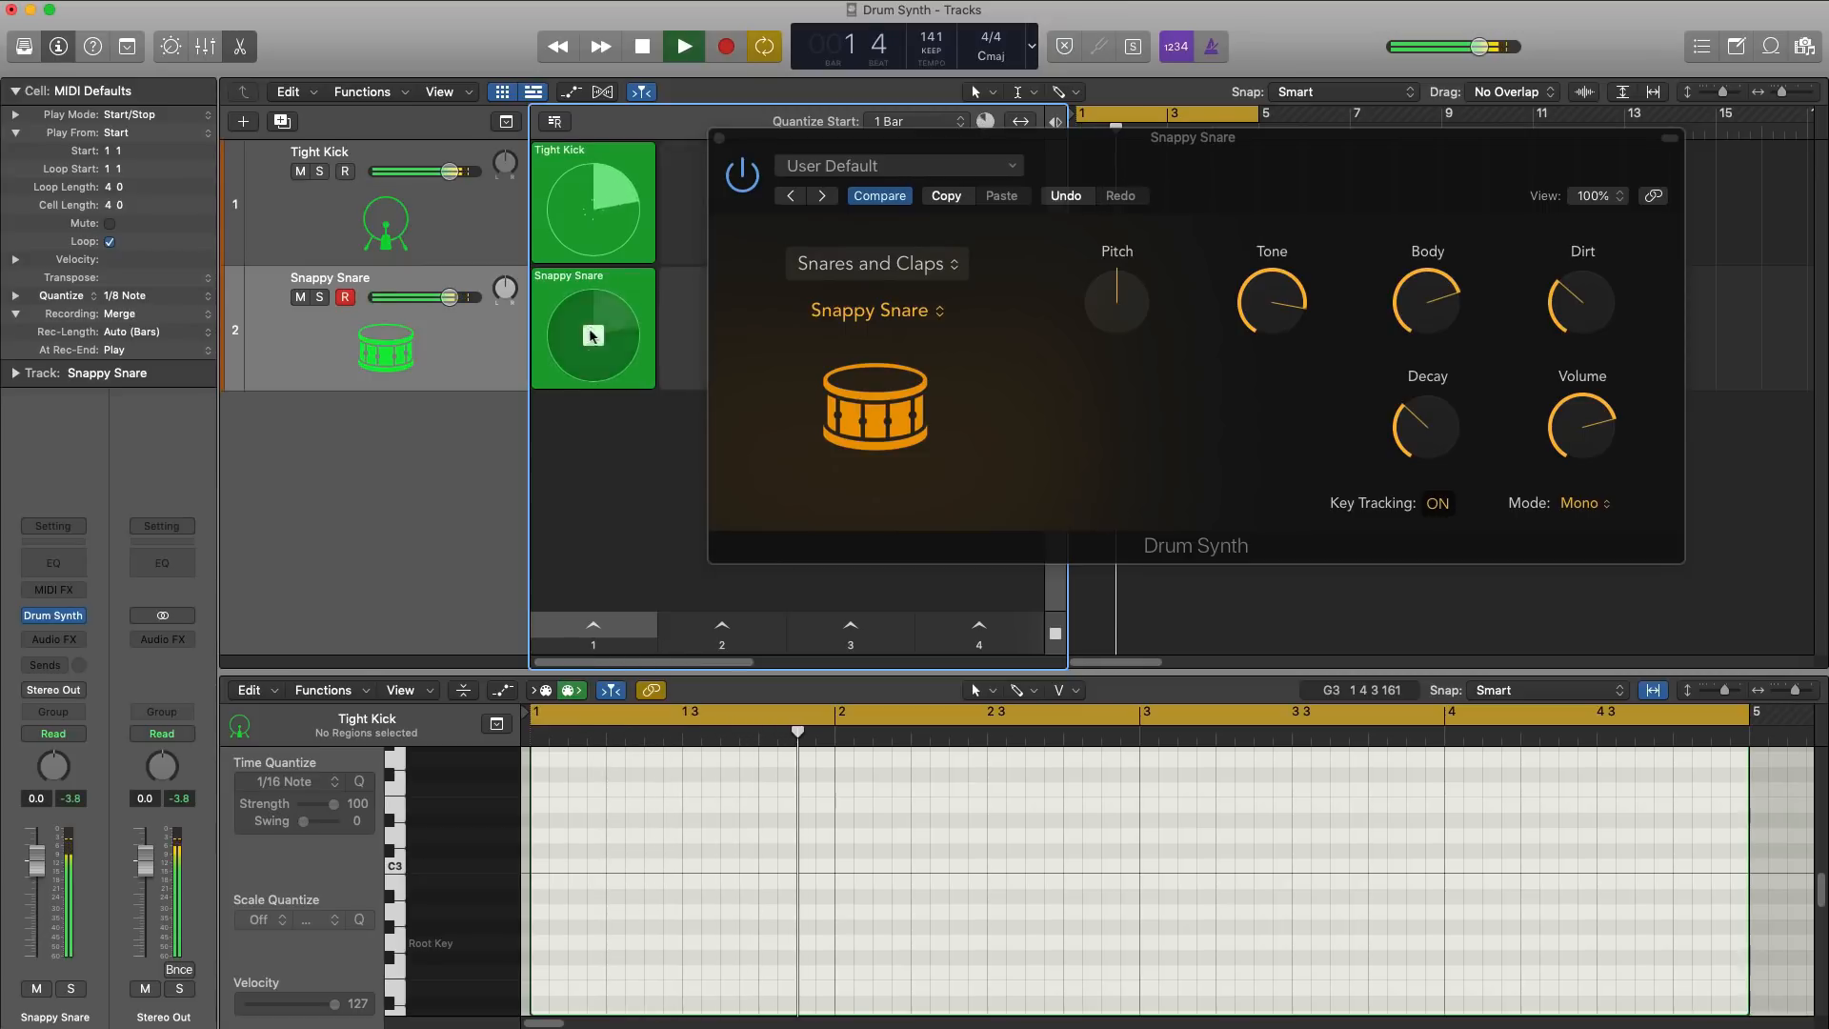
pyautogui.click(595, 283)
pyautogui.press('e')
pyautogui.doubleClick(594, 286)
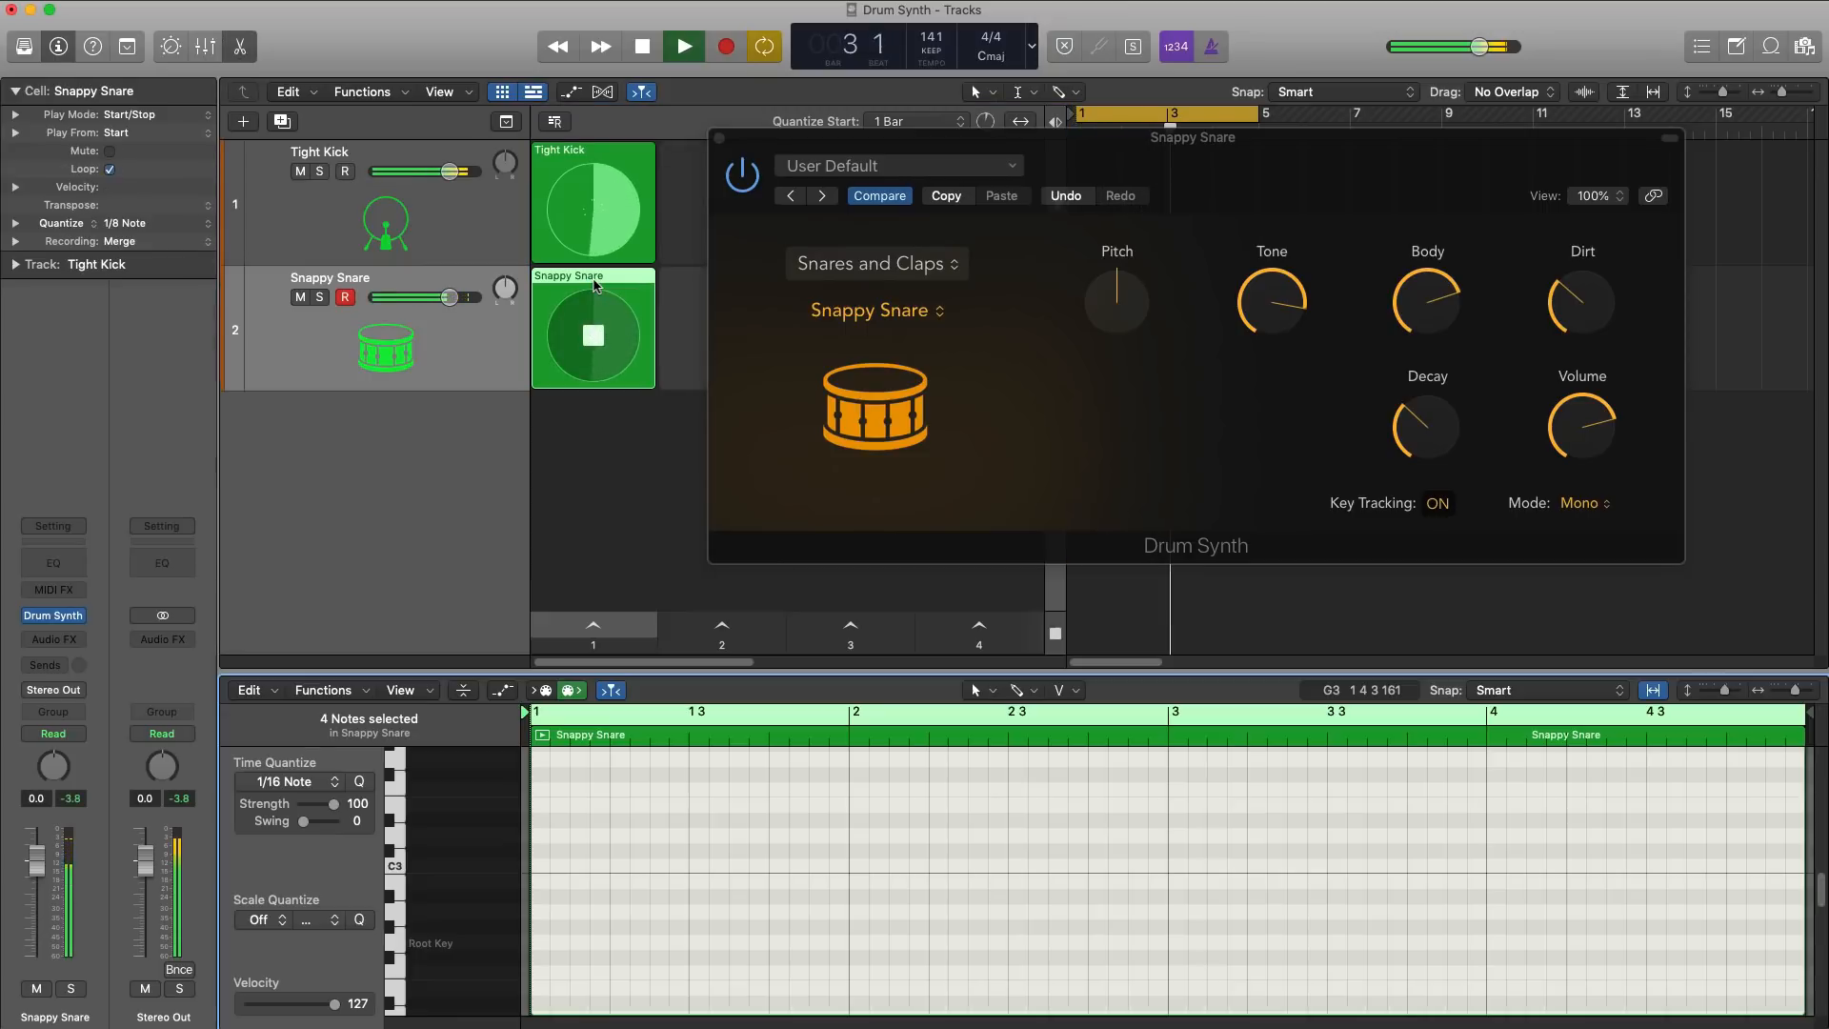
pyautogui.scroll(5, 887, 924)
pyautogui.scroll(1, 886, 924)
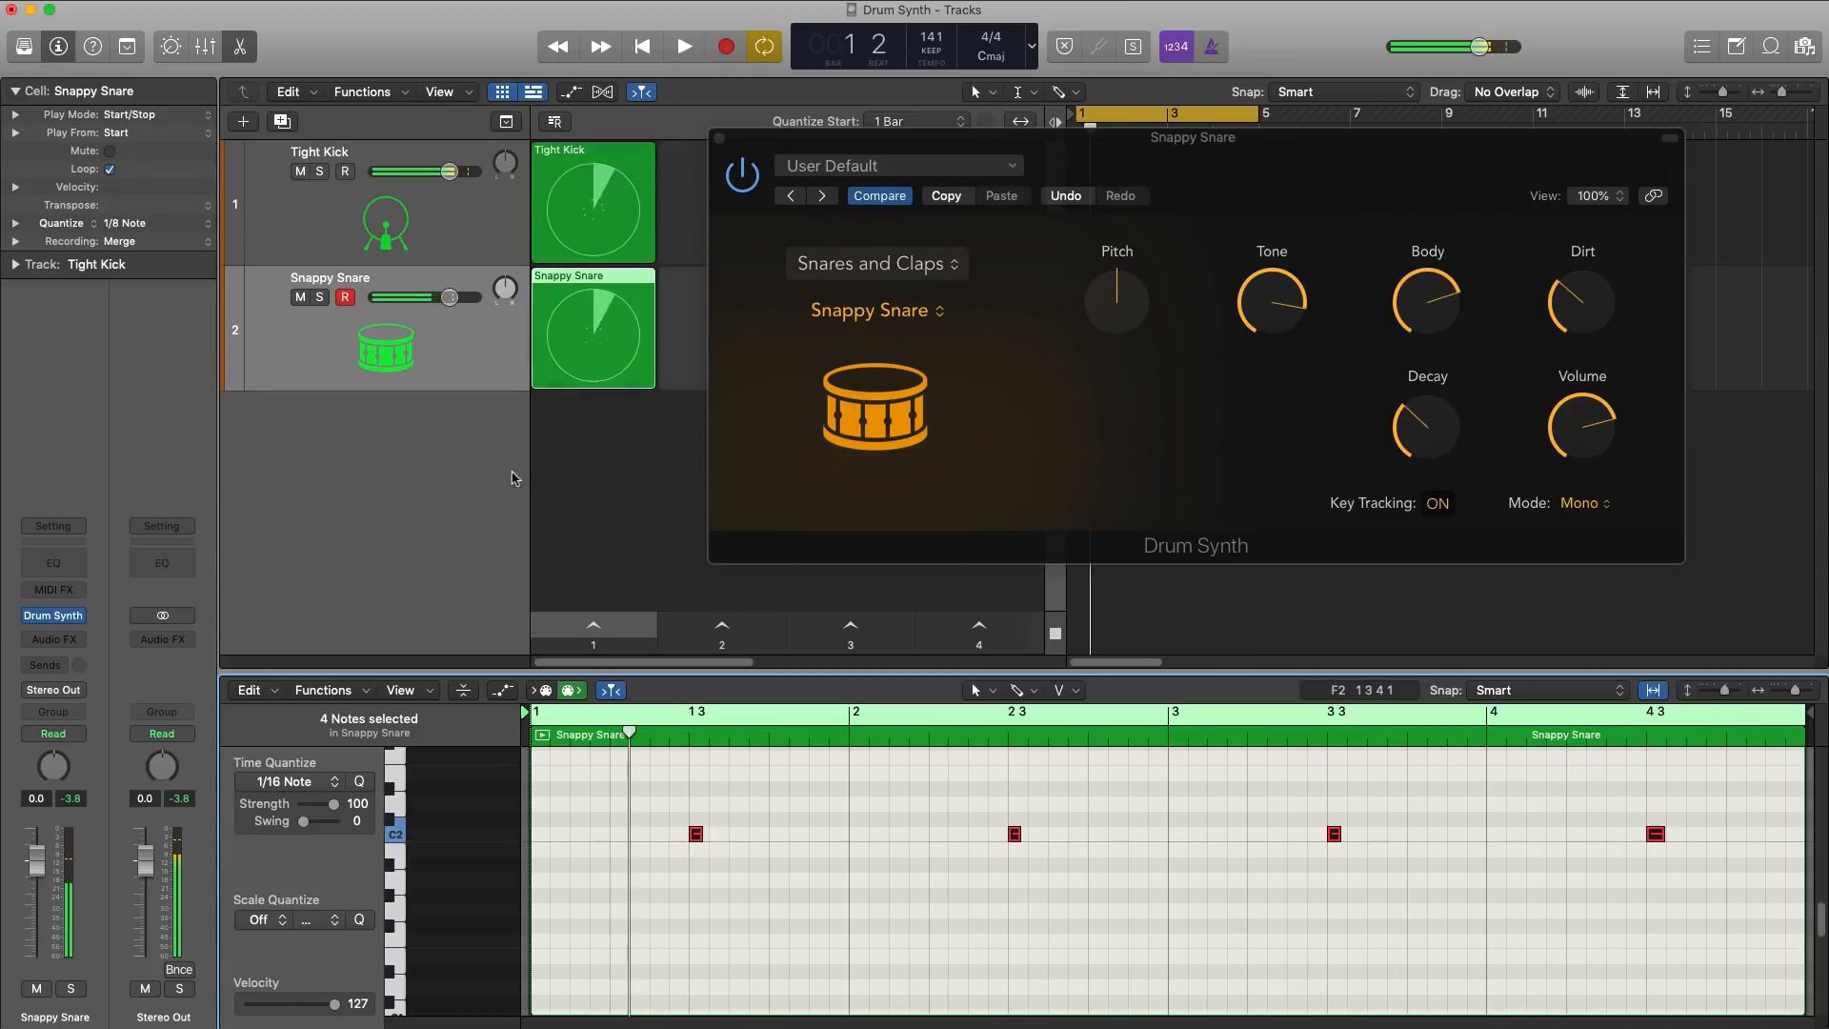
pyautogui.press('space')
# Step: Add a third Drum Synth track below the snare and open its synth window in place of the snare's
pyautogui.doubleClick(301, 460)
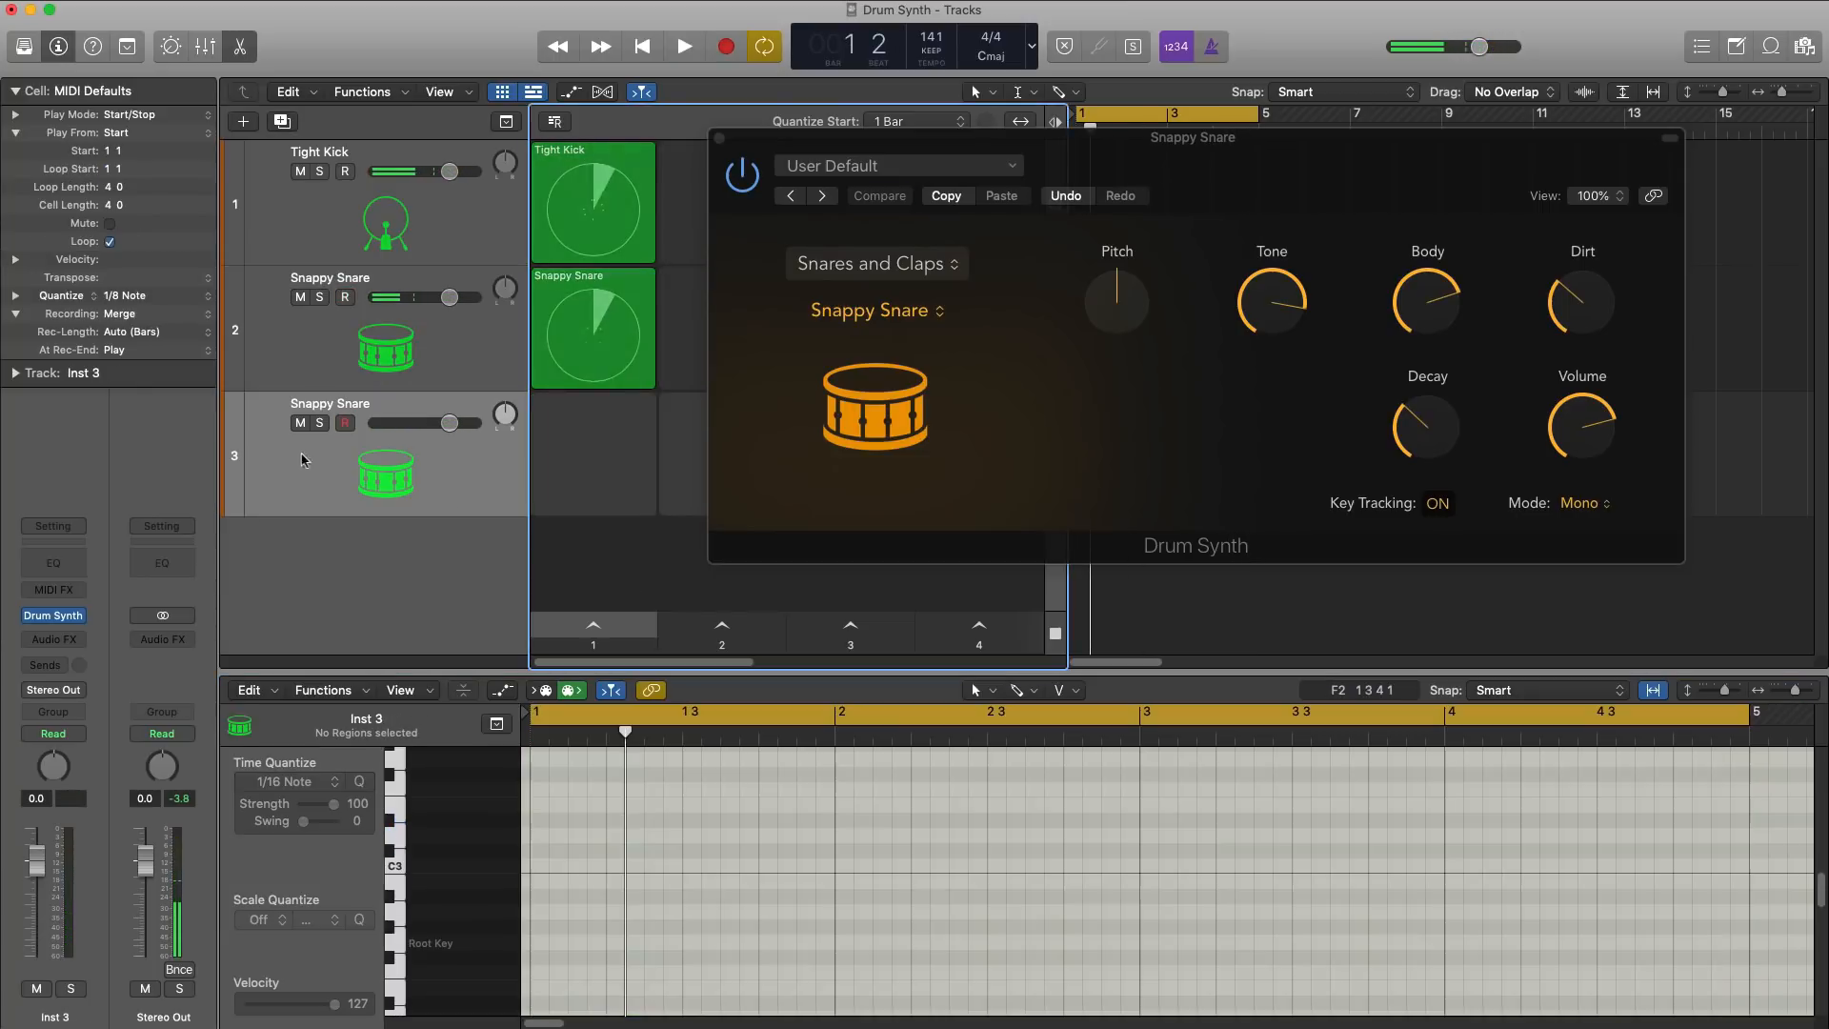
pyautogui.click(55, 616)
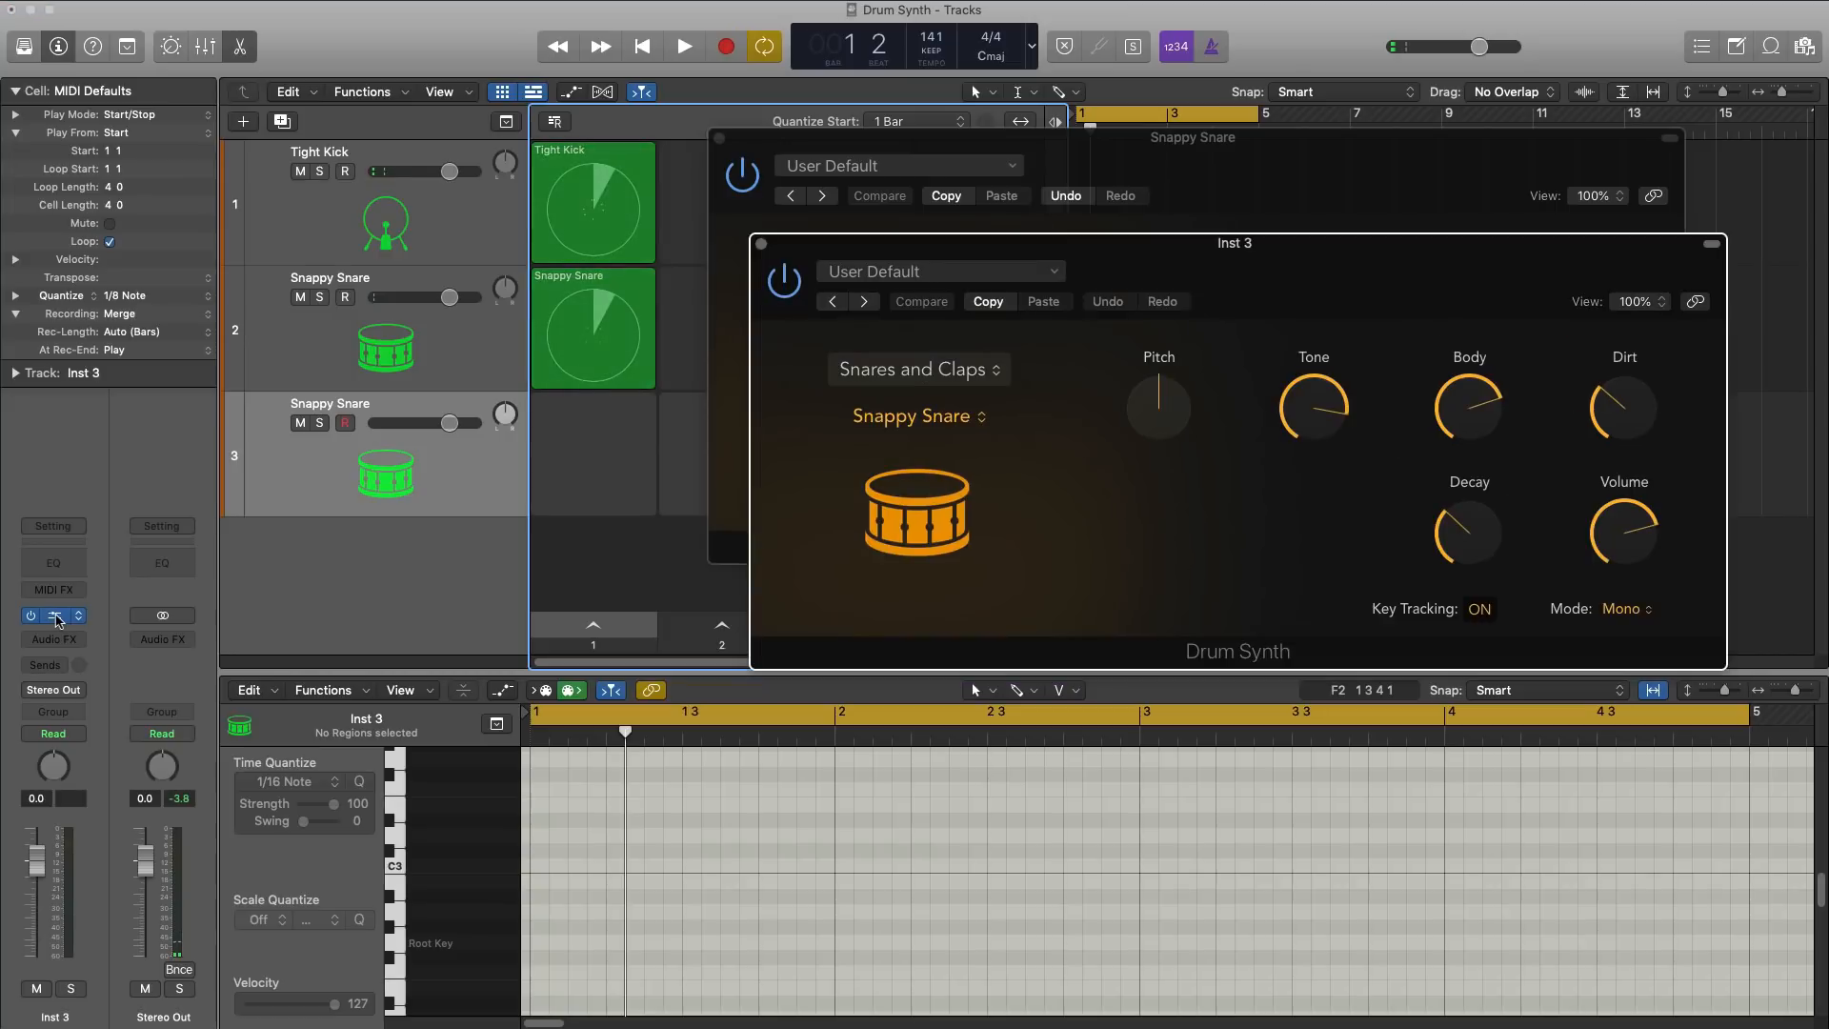
pyautogui.click(719, 138)
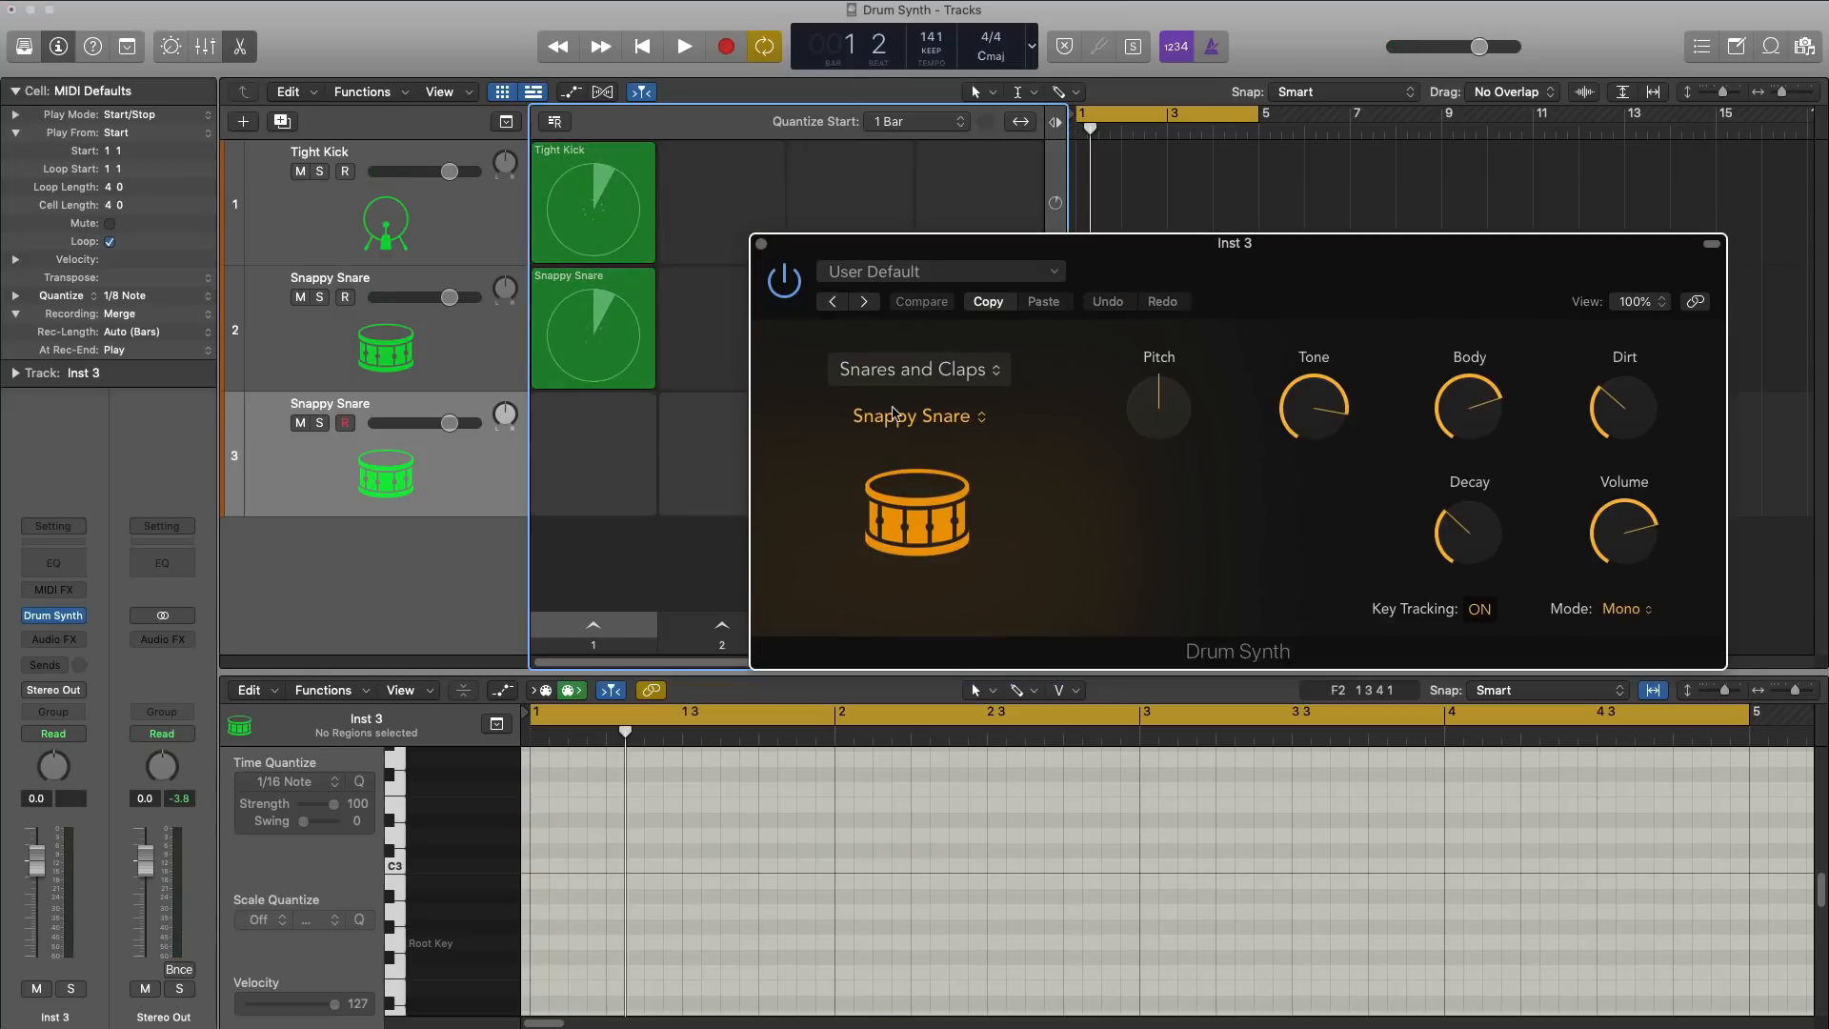
pyautogui.moveTo(1044, 244); pyautogui.dragTo(790, 214)
# Step: Set the third track's Drum Synth to Hats and Cymbals with the Smooth Hi-Hat sound
pyautogui.click(667, 340)
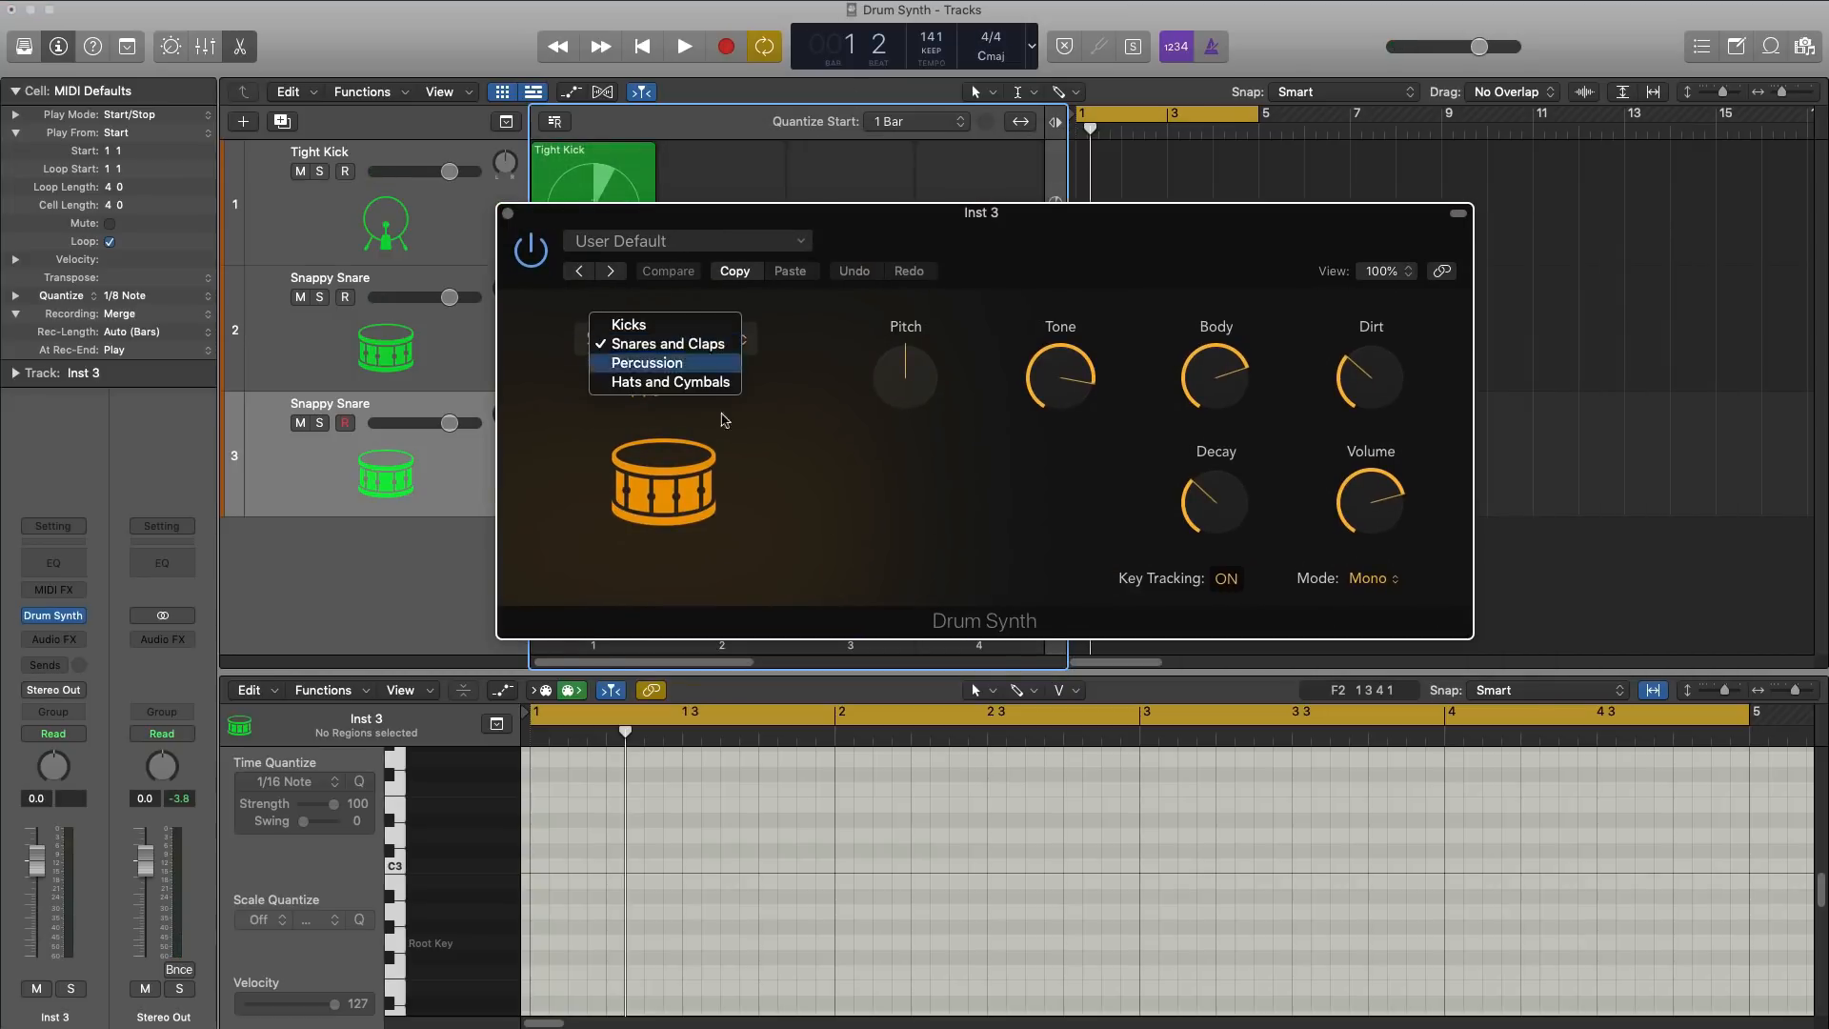
pyautogui.click(660, 382)
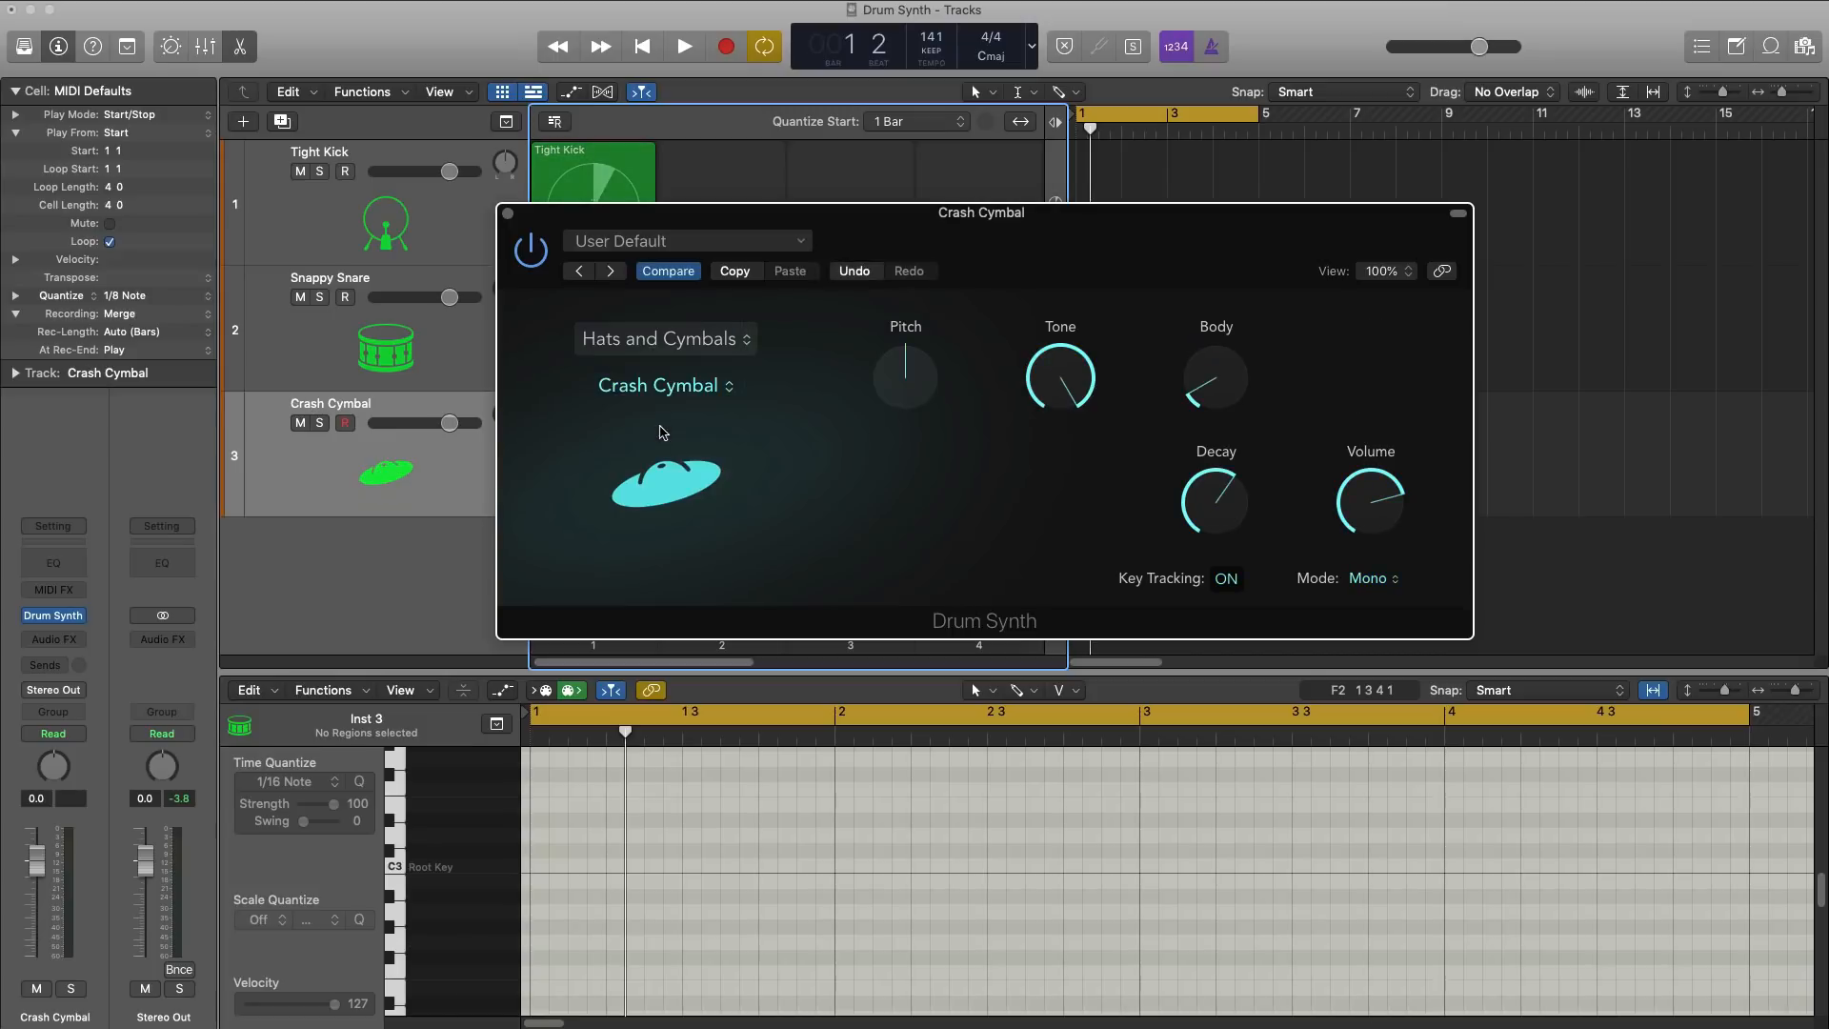
pyautogui.click(675, 381)
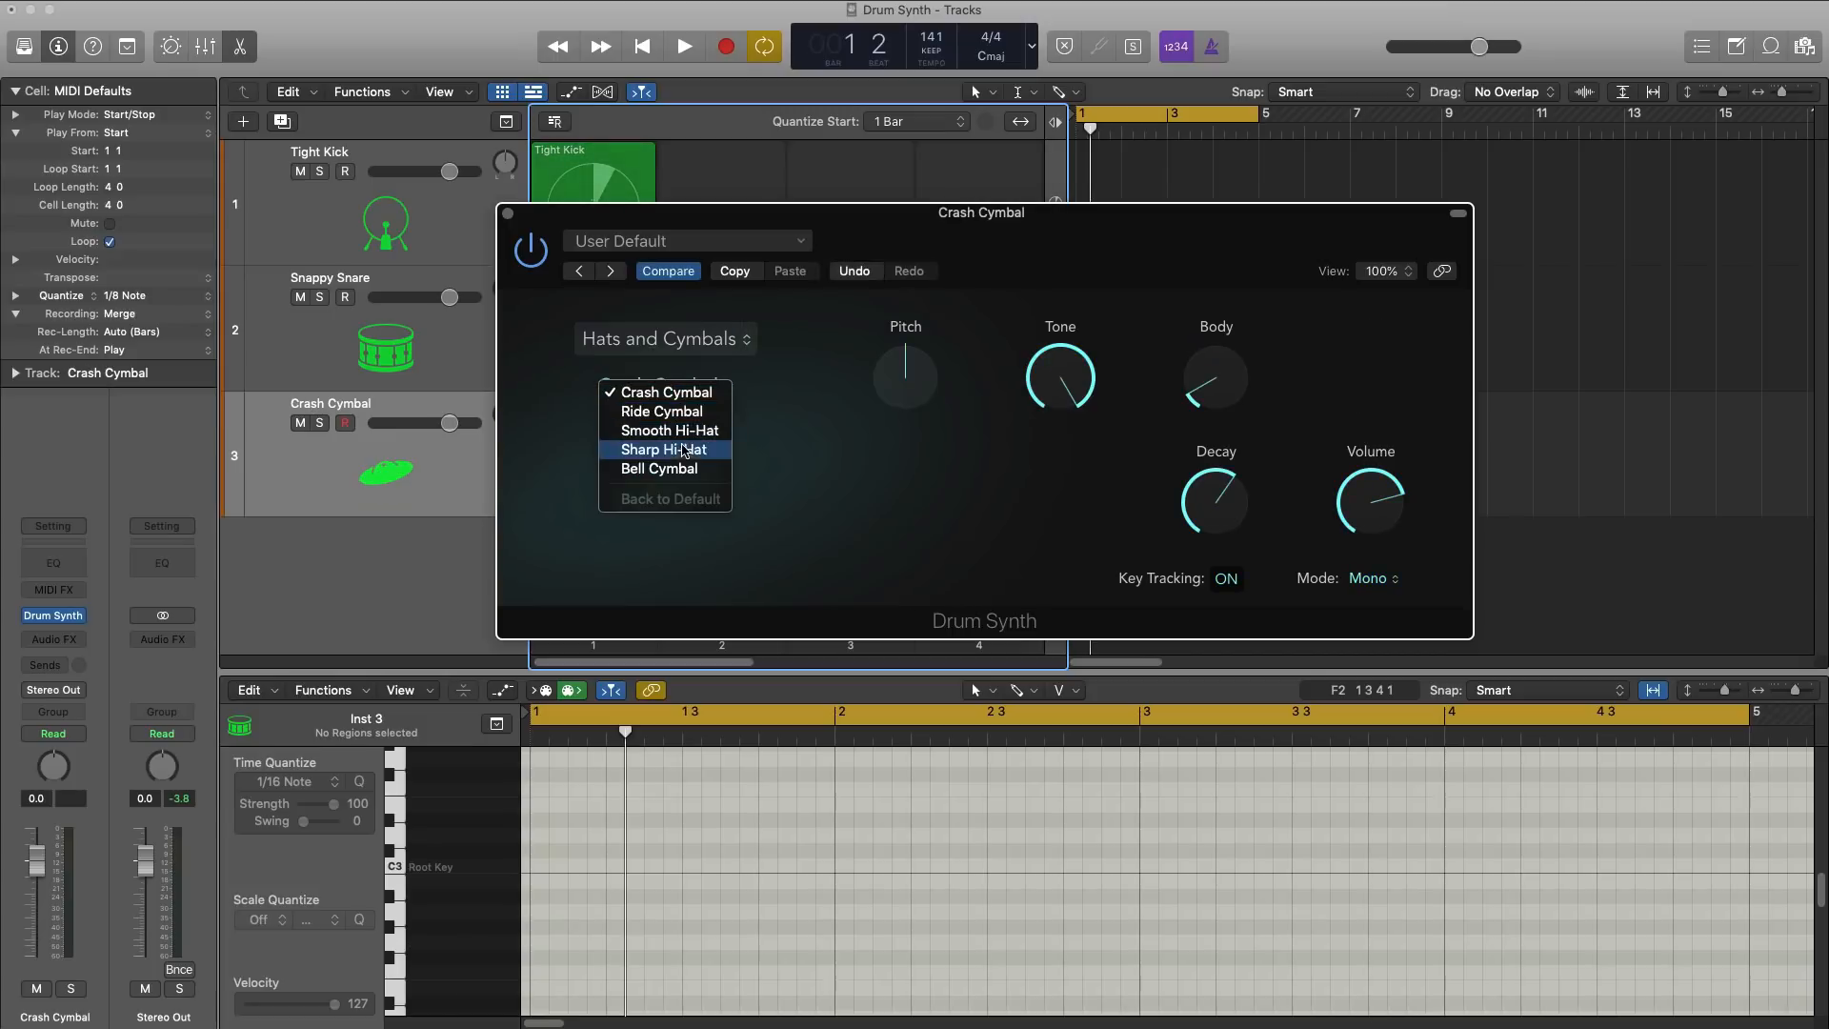
pyautogui.click(695, 434)
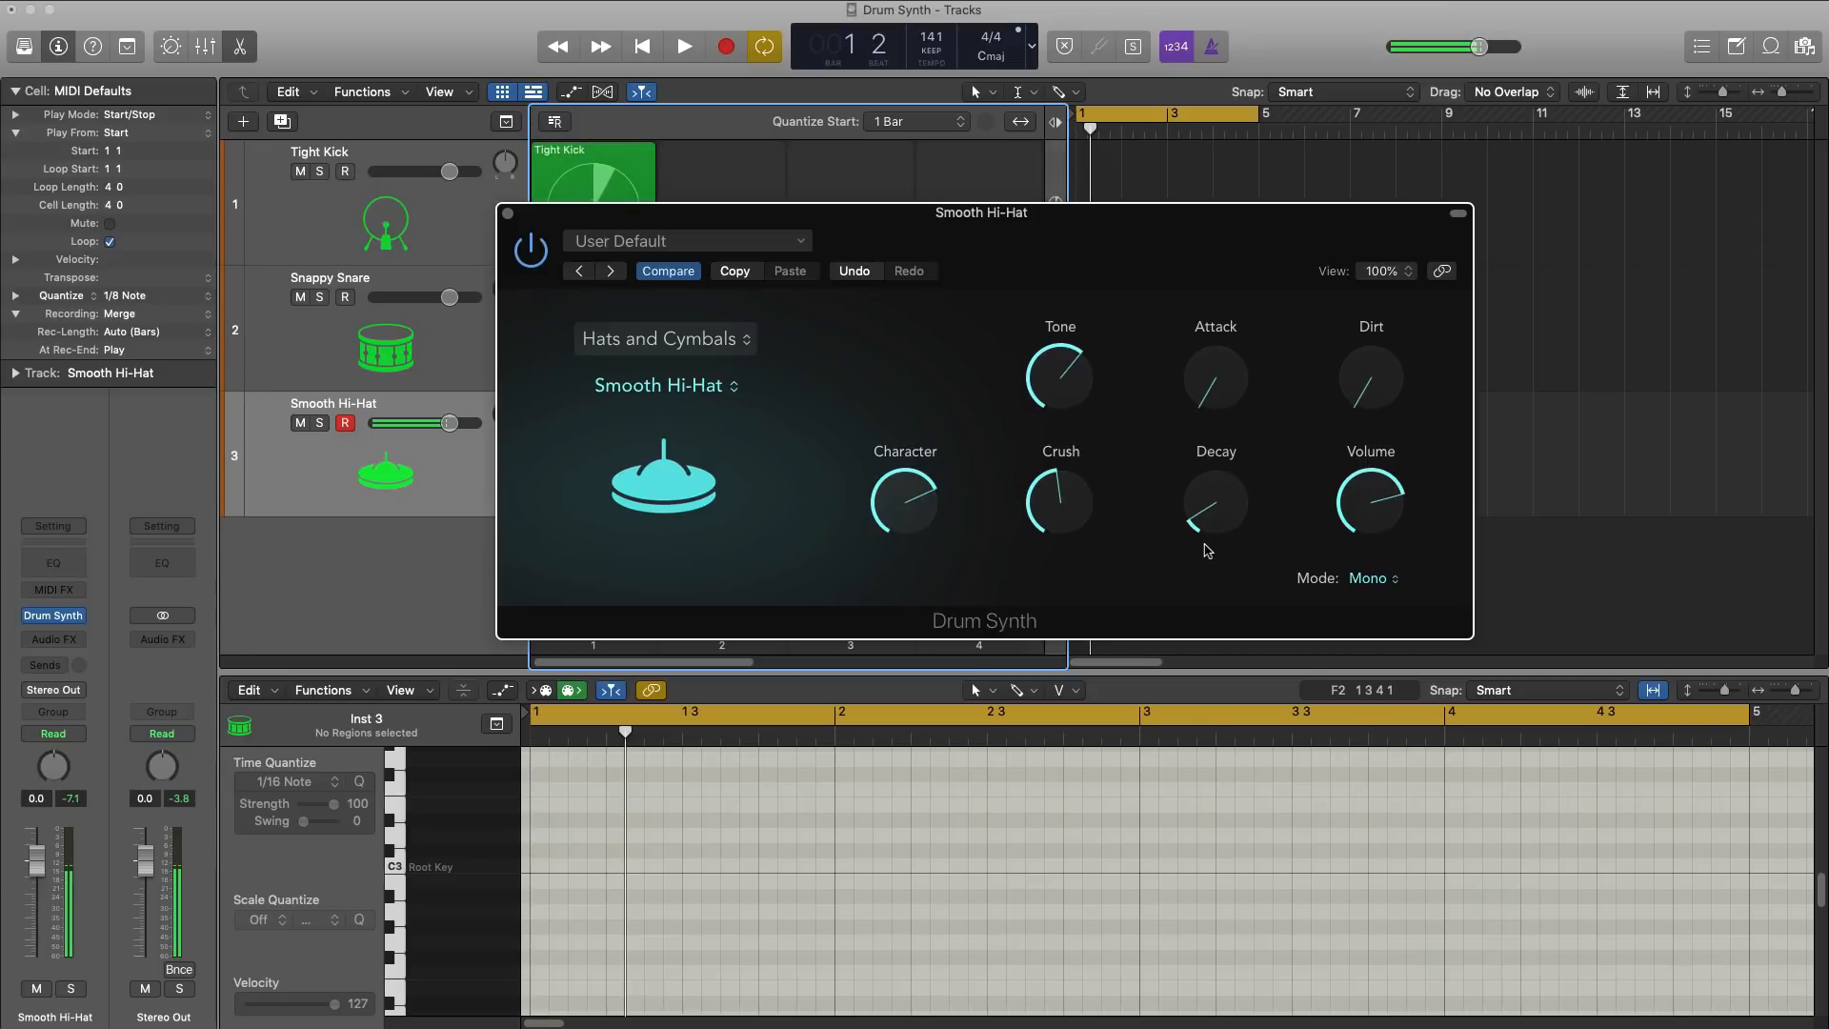
# Step: Show the toolbar and turn on Note Repeat with its rate set to 1/8 Note
pyautogui.click(51, 27)
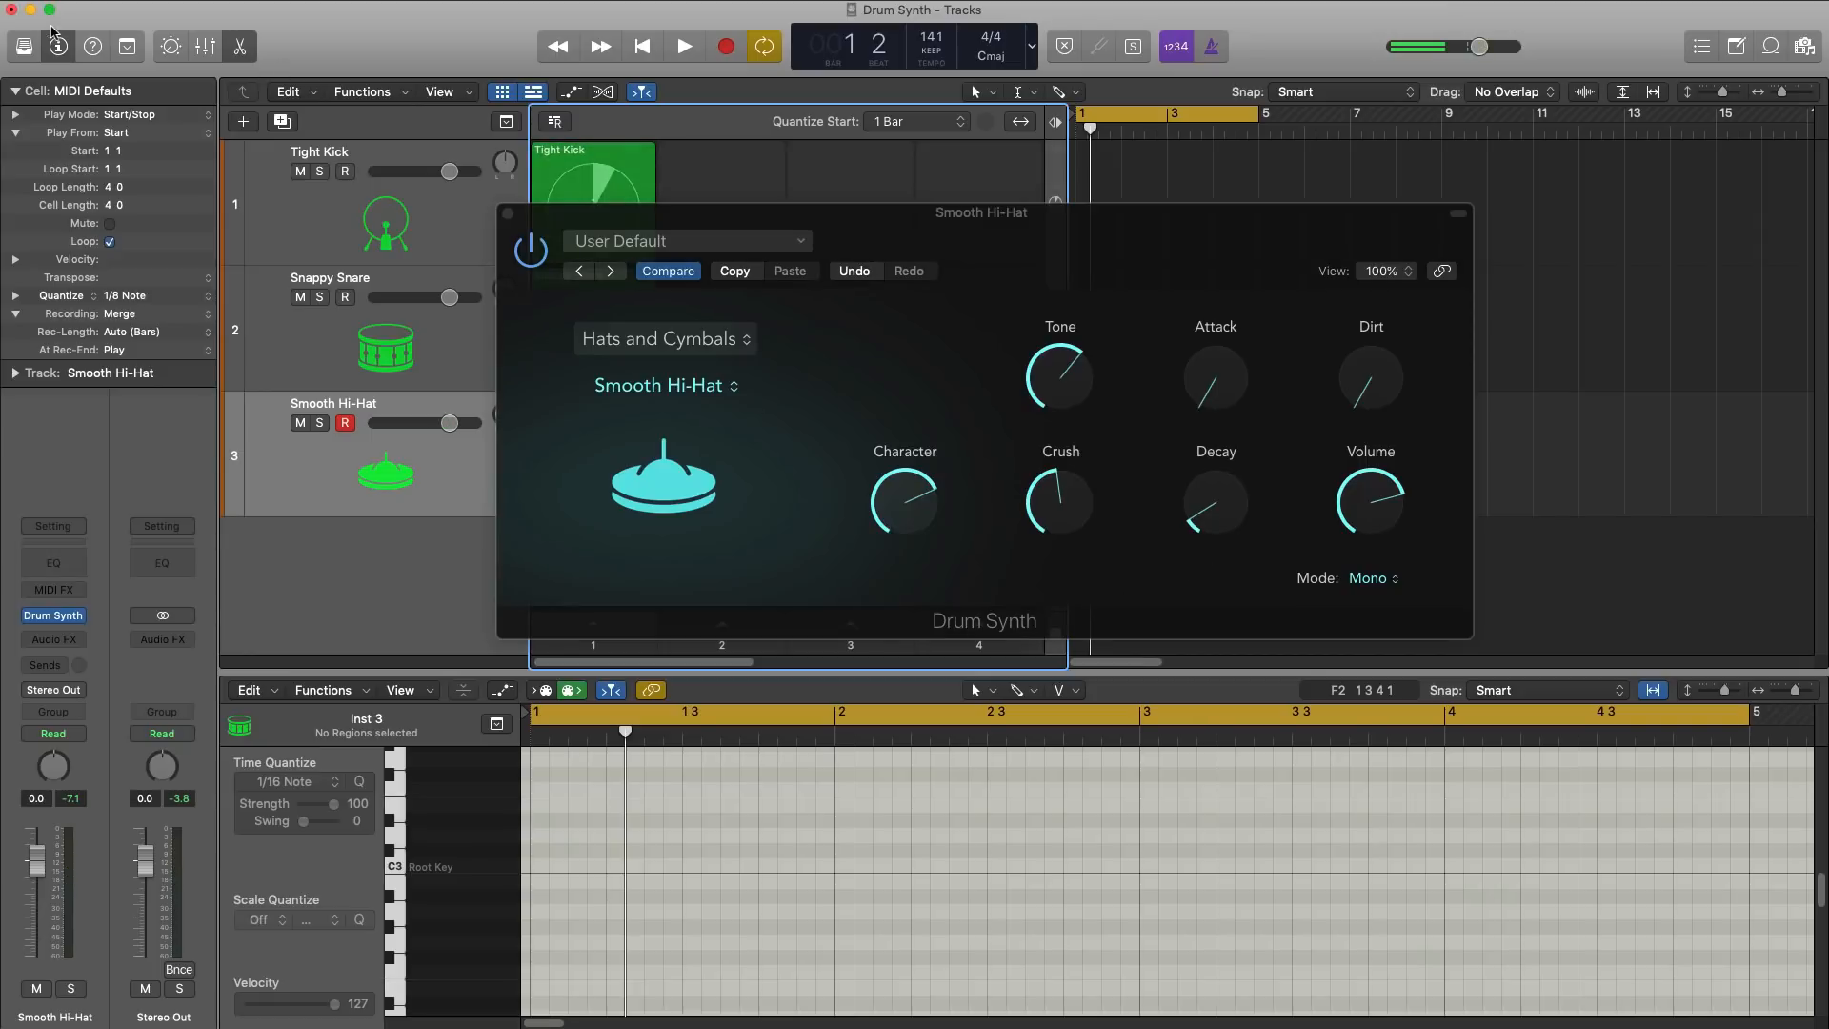
pyautogui.click(125, 45)
pyautogui.click(301, 100)
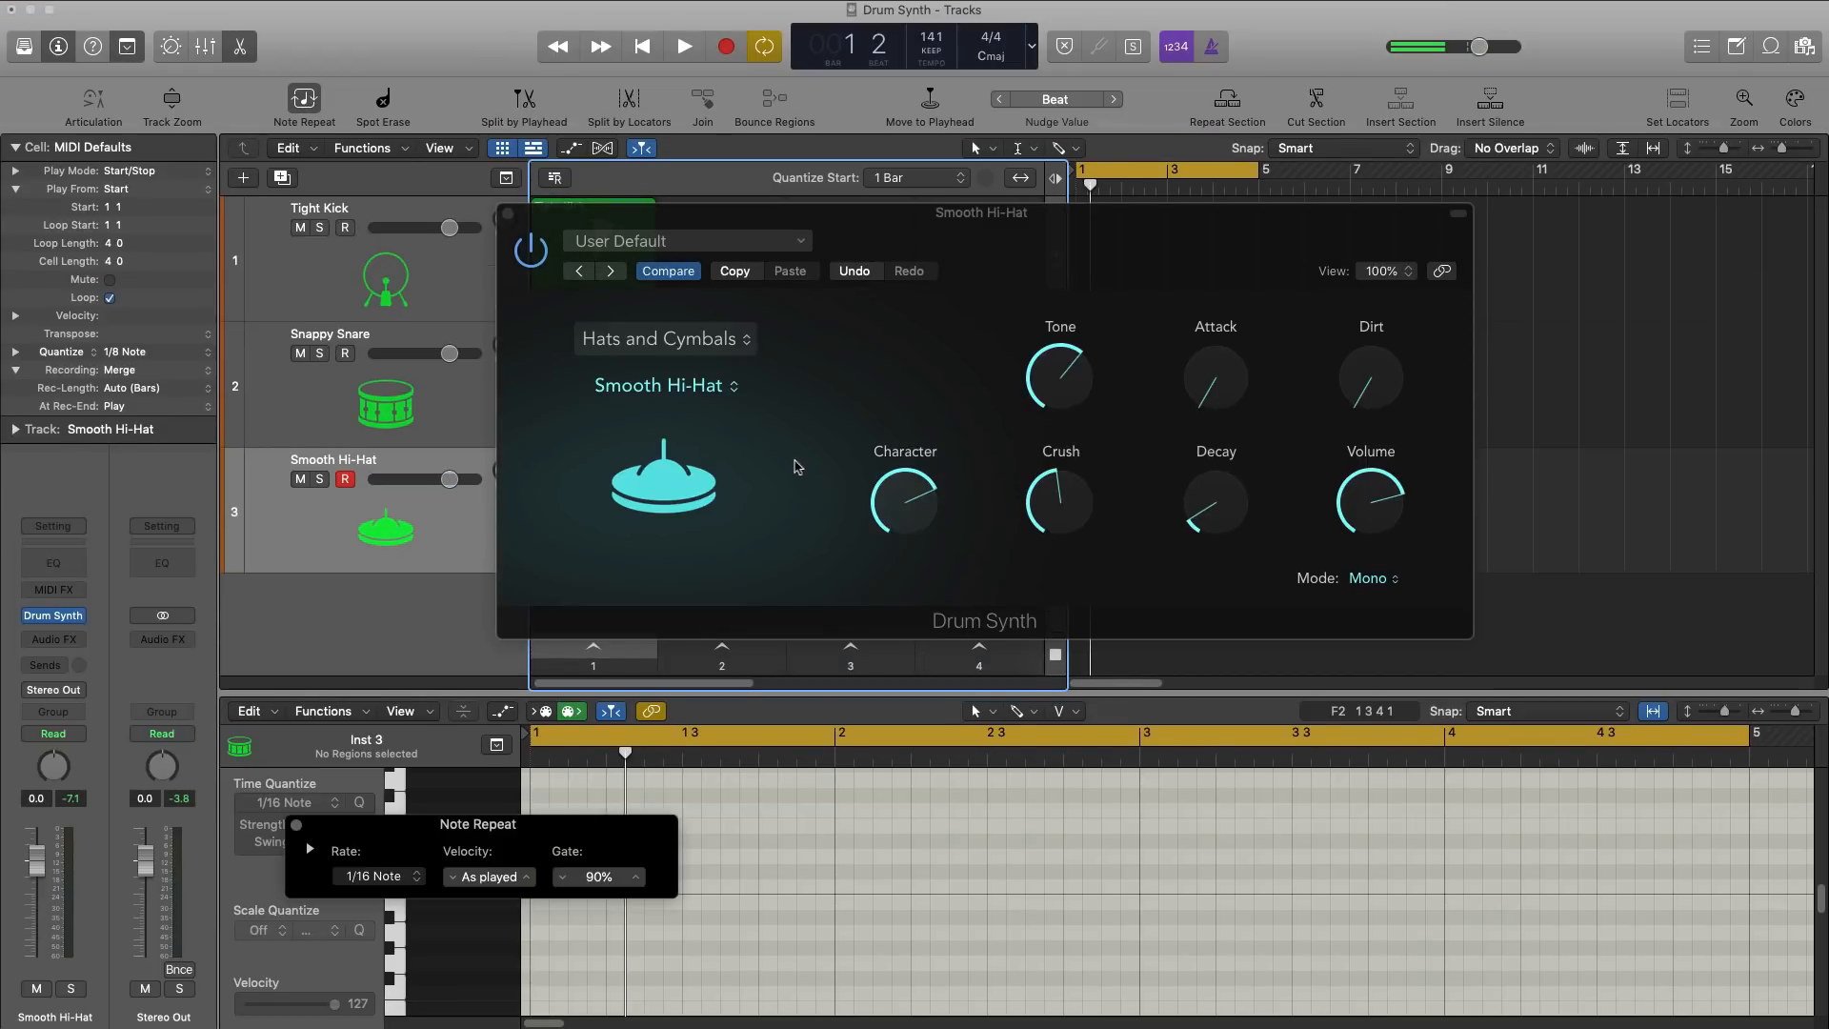
pyautogui.moveTo(373, 857); pyautogui.dragTo(276, 359)
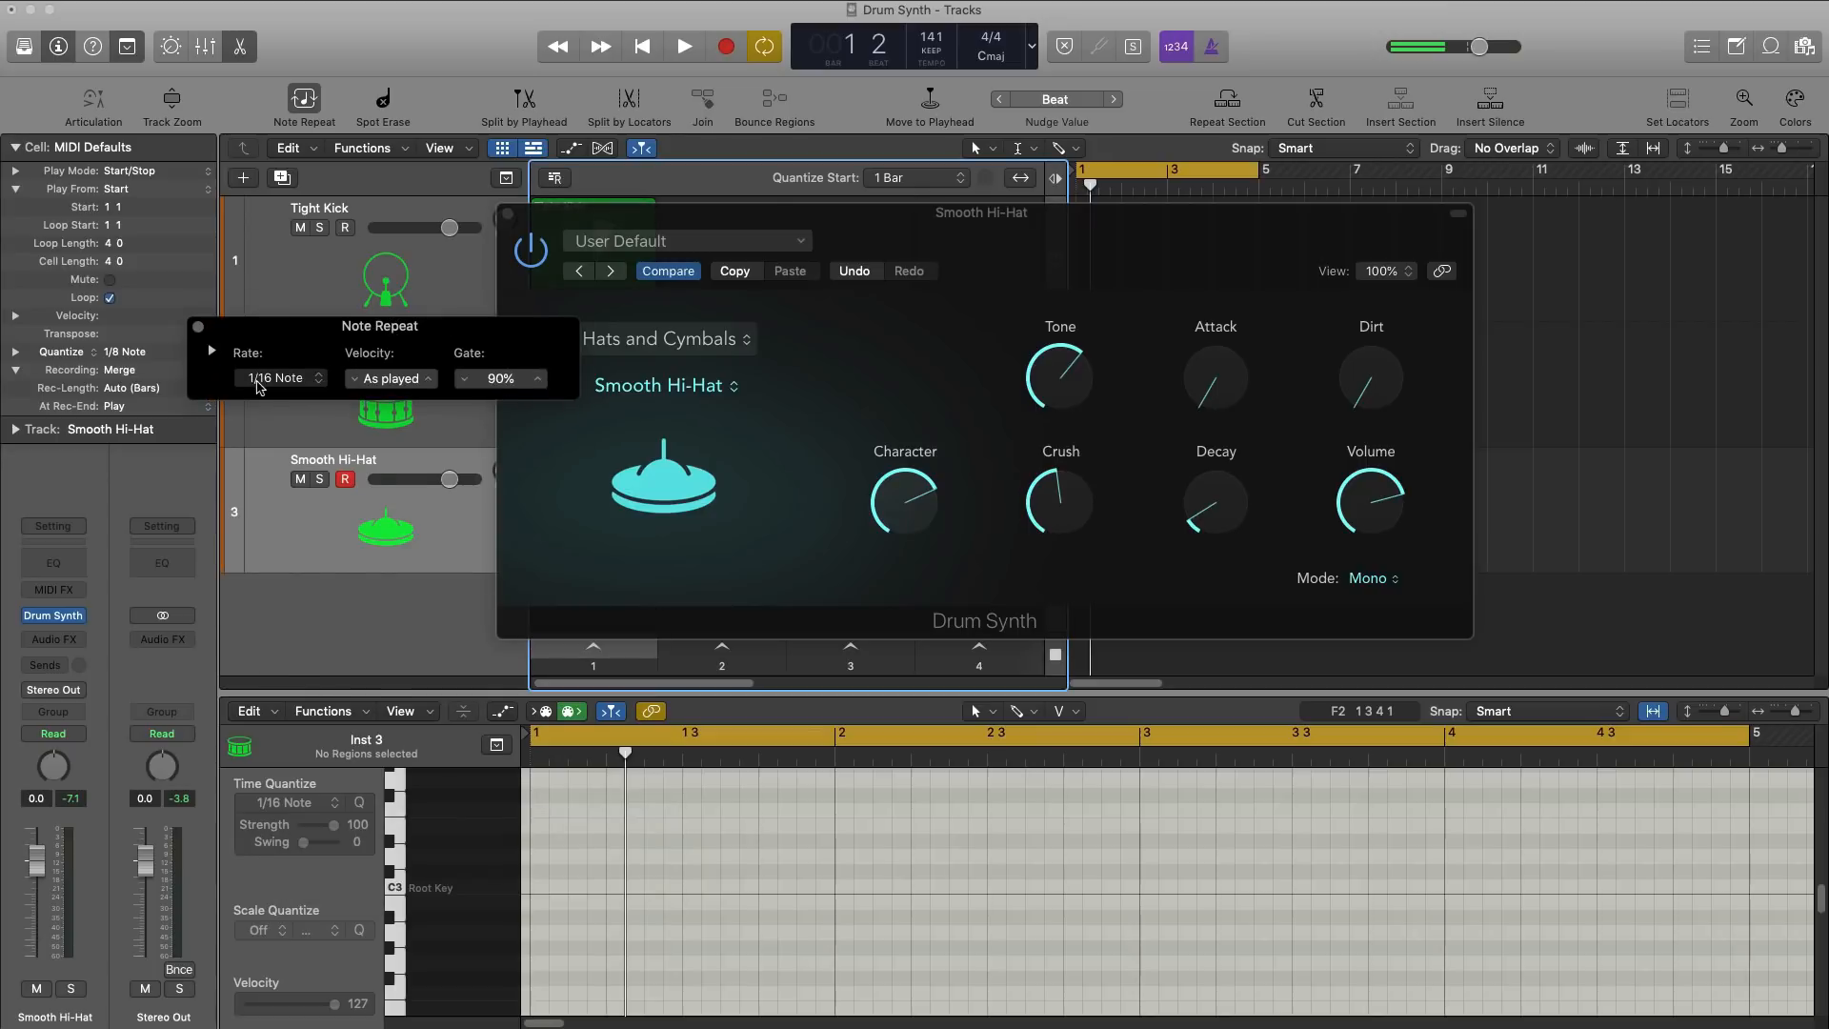
pyautogui.click(259, 386)
pyautogui.click(276, 360)
# Step: Record a repeated 1/8-note Smooth Hi-Hat pattern into the third track's first Live Loops cell and close the Drum Synth window
pyautogui.moveTo(678, 302); pyautogui.dragTo(753, 633)
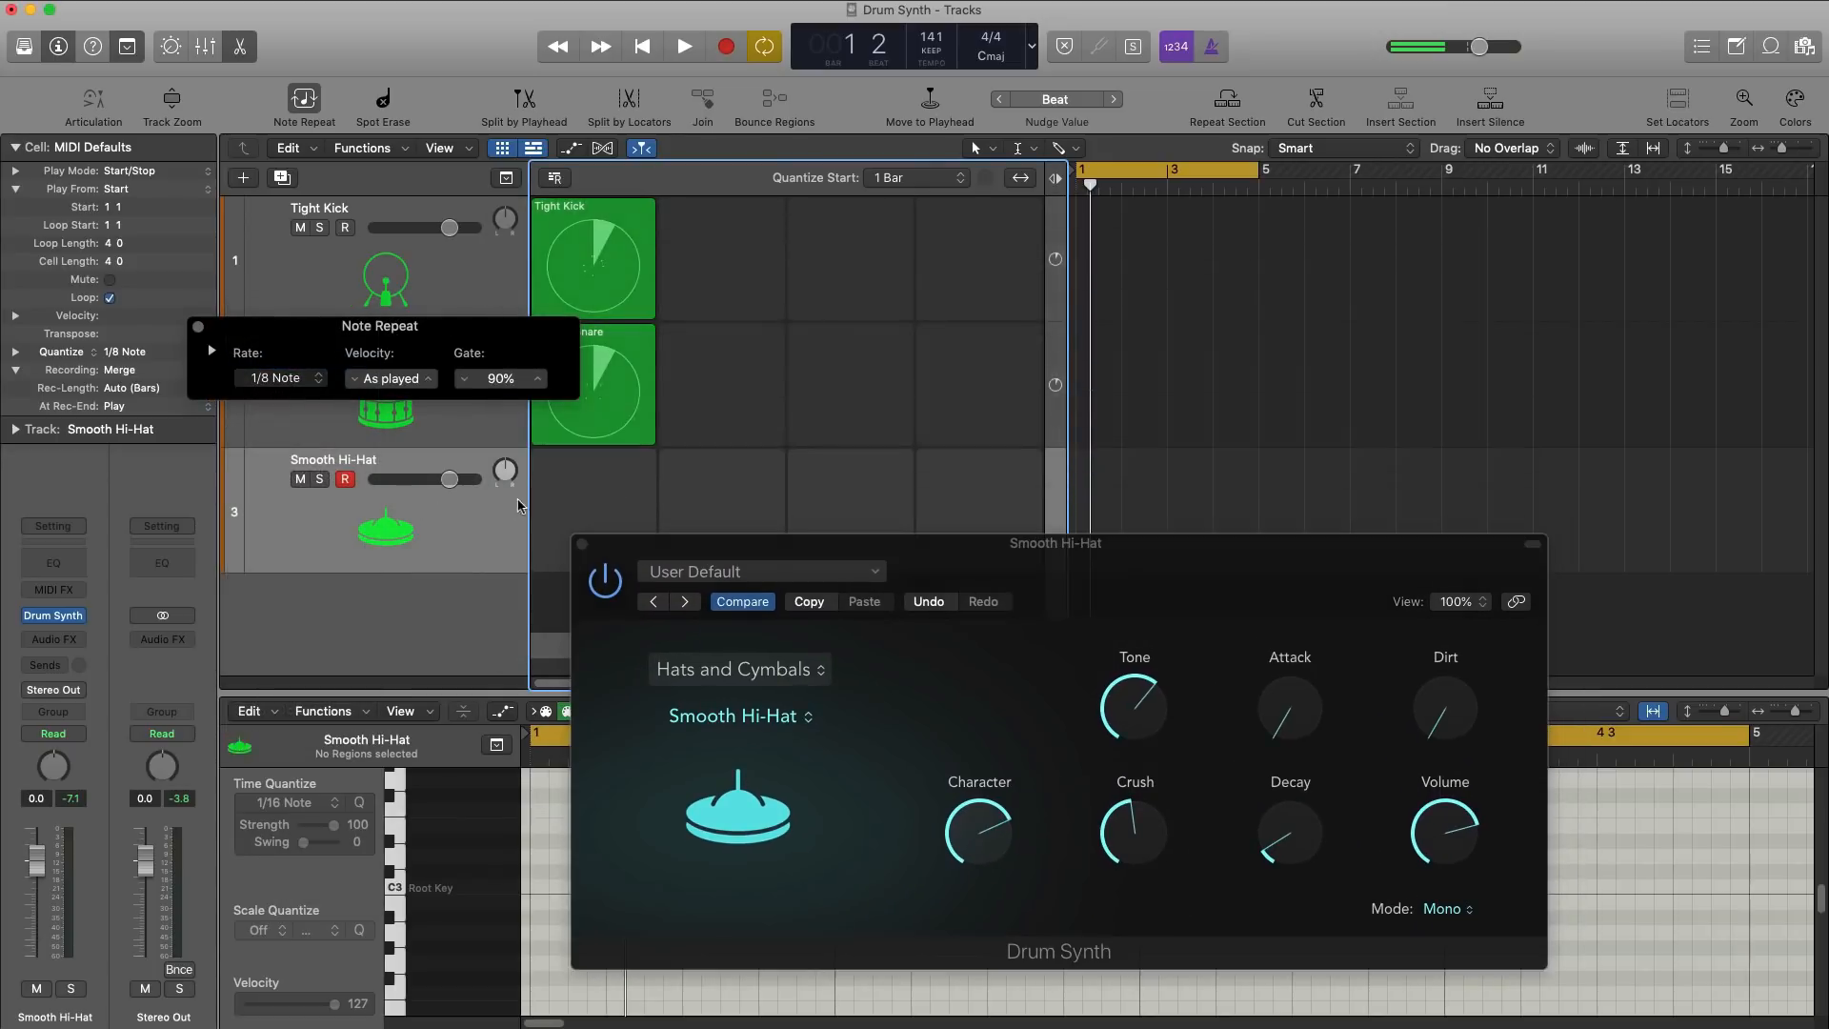
pyautogui.click(591, 510)
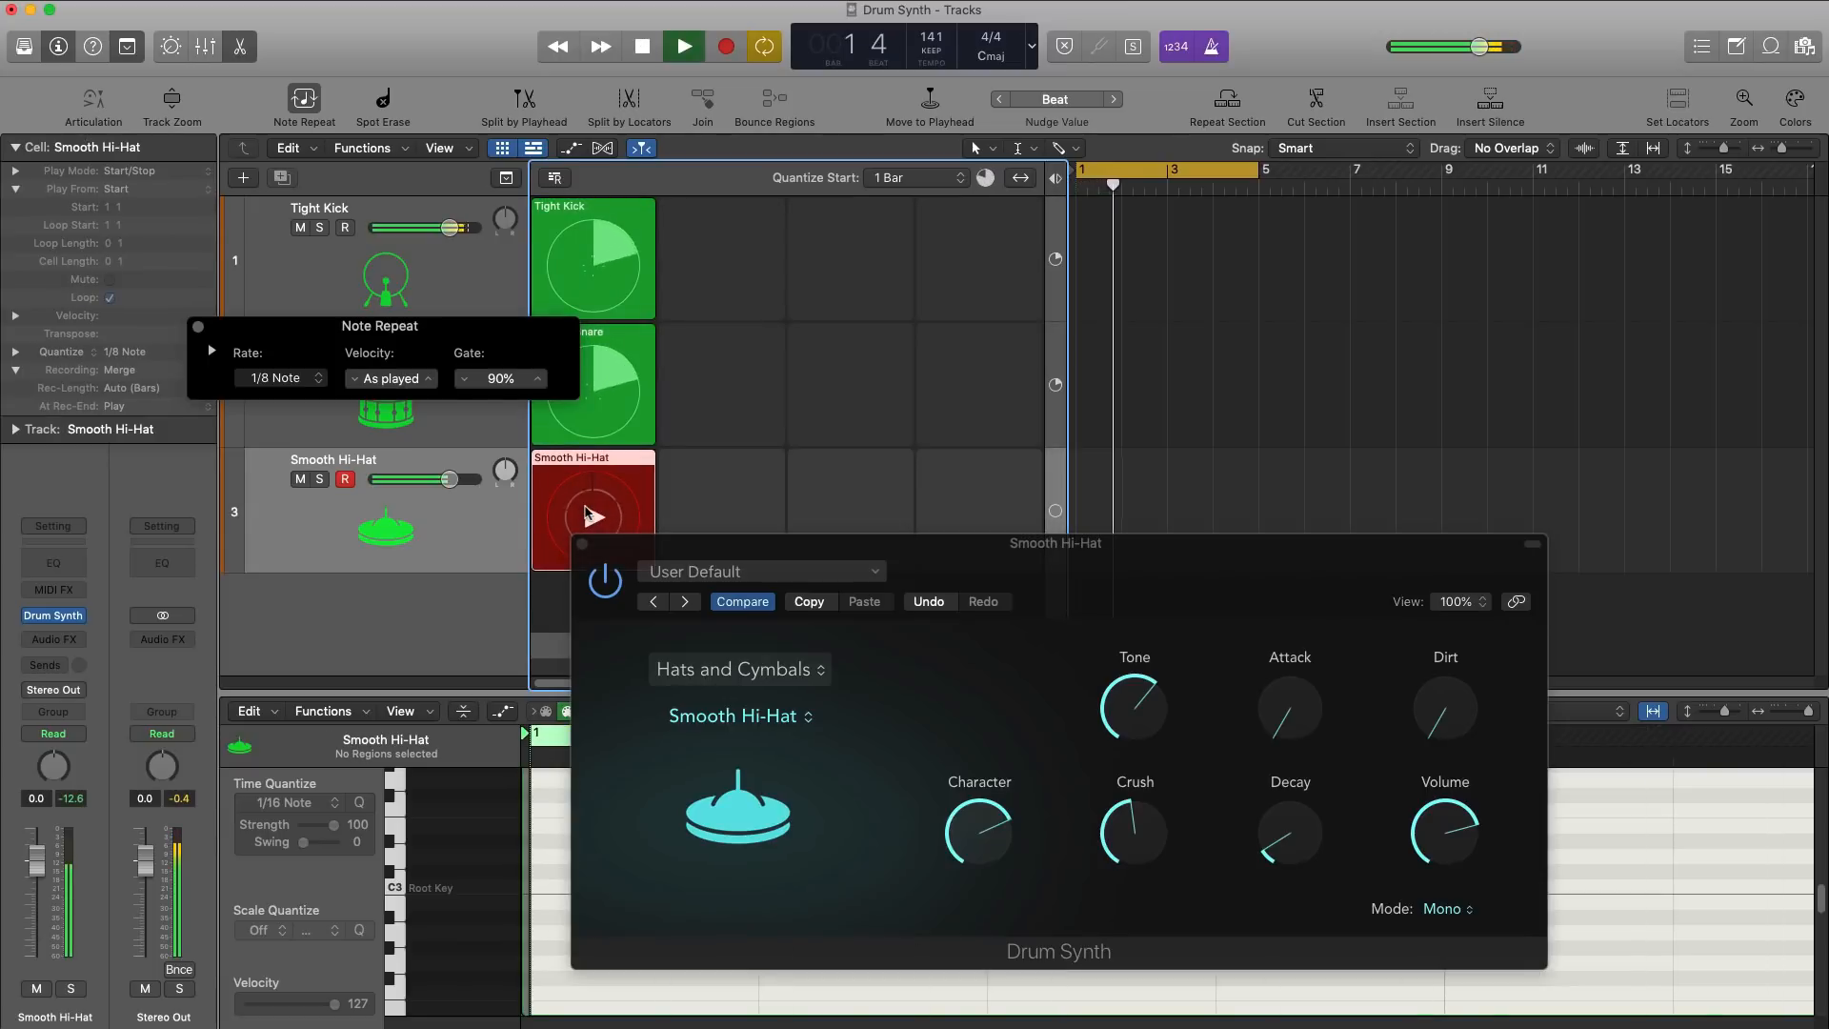
pyautogui.moveTo(749, 550); pyautogui.dragTo(884, 338)
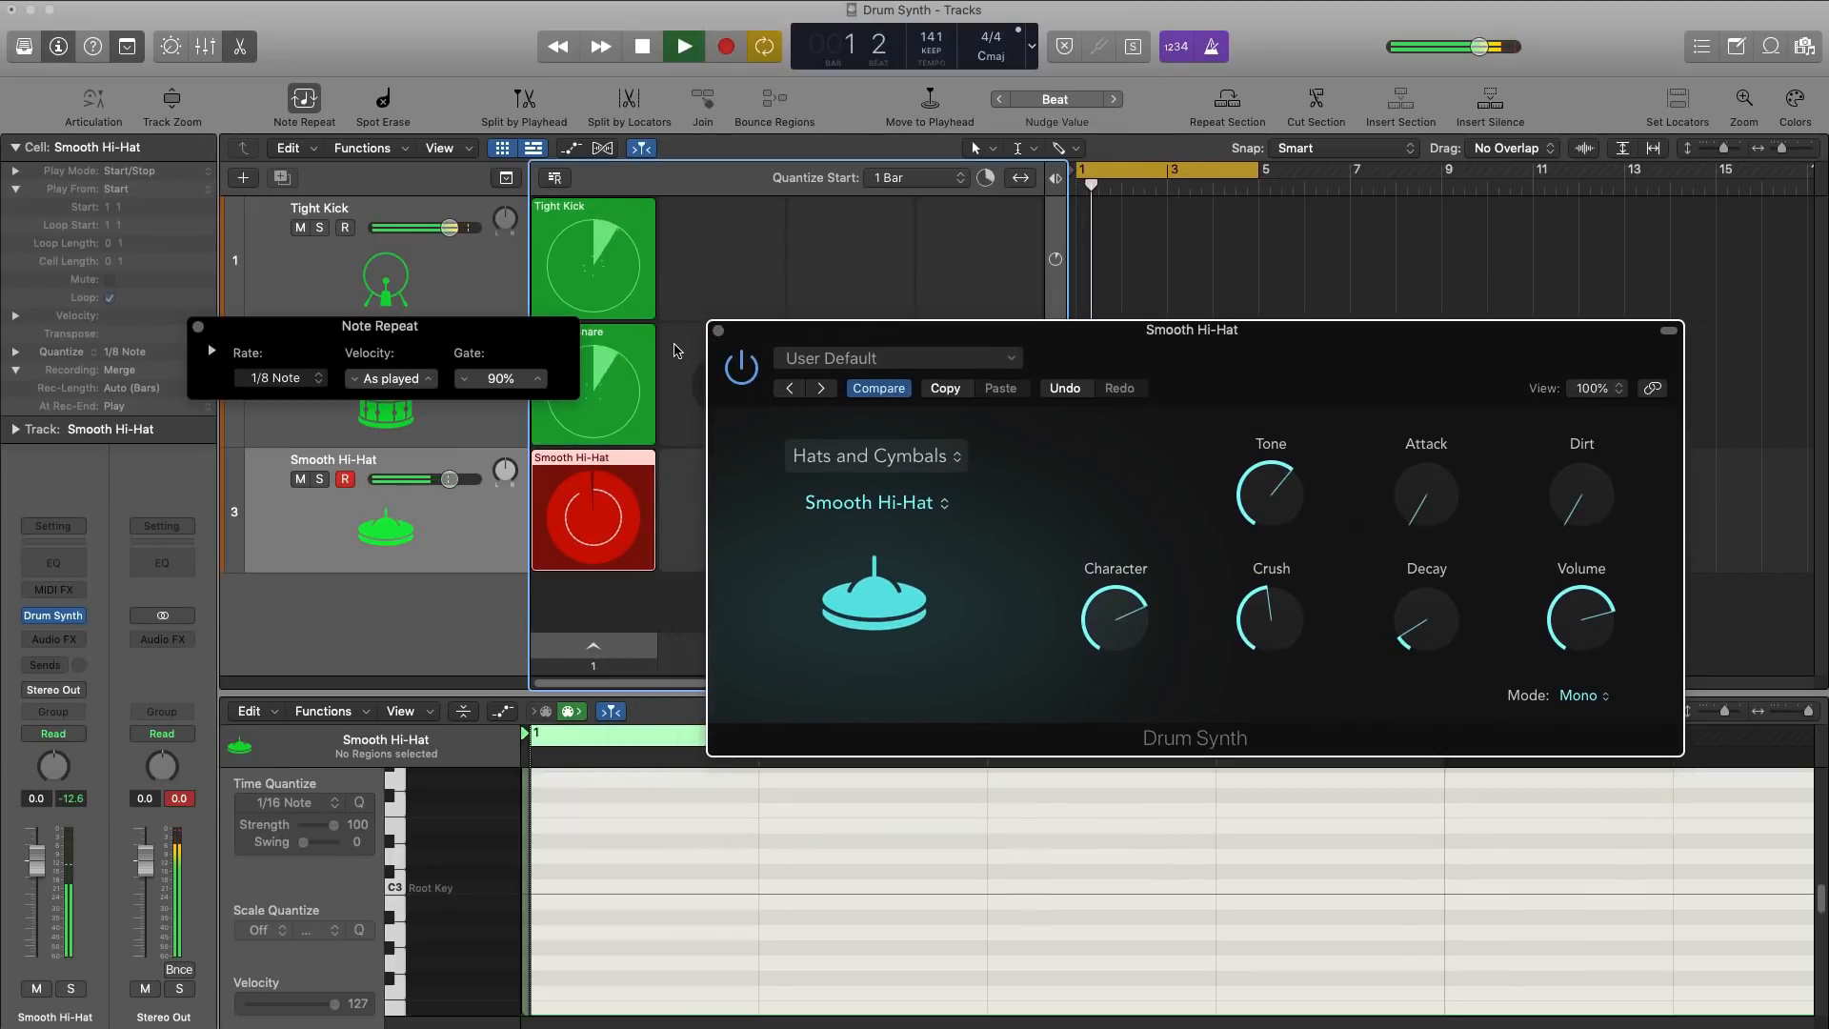
pyautogui.click(717, 331)
pyautogui.click(721, 509)
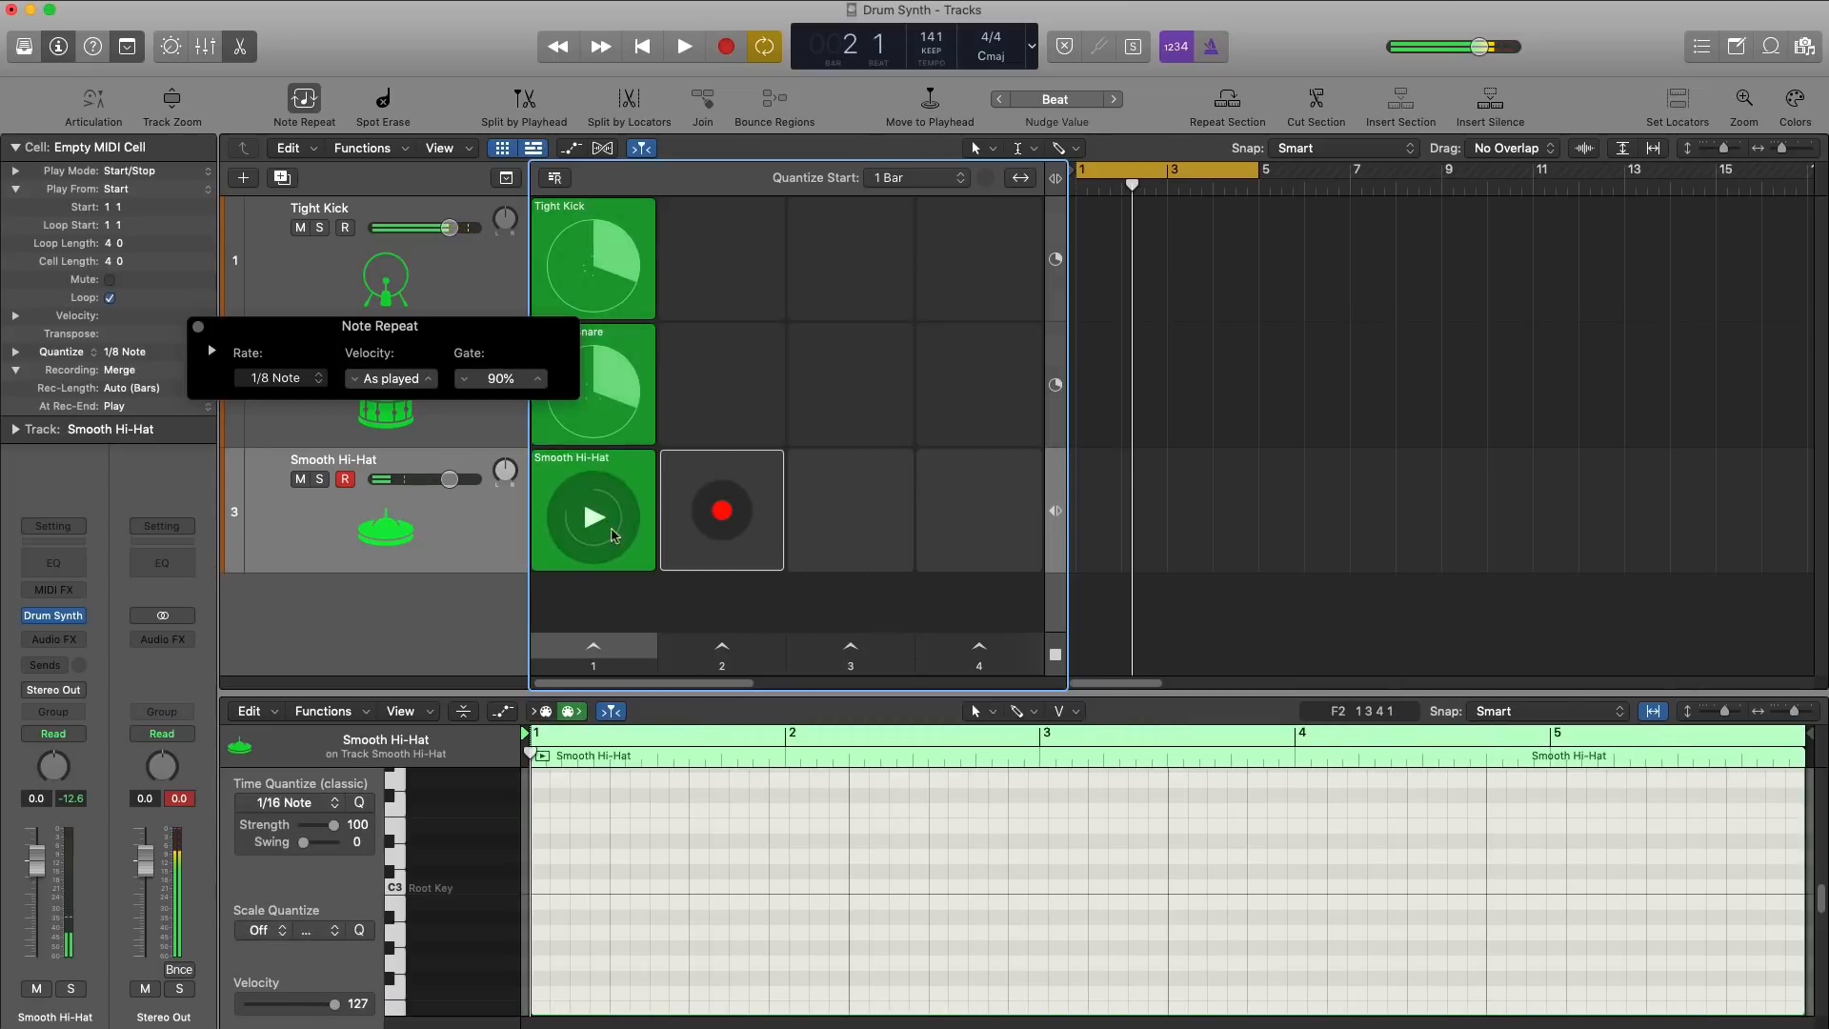
# Step: Play the first scene and shorten the Smooth Hi-Hat cell's length to 4 bars in the Piano Roll
pyautogui.click(590, 652)
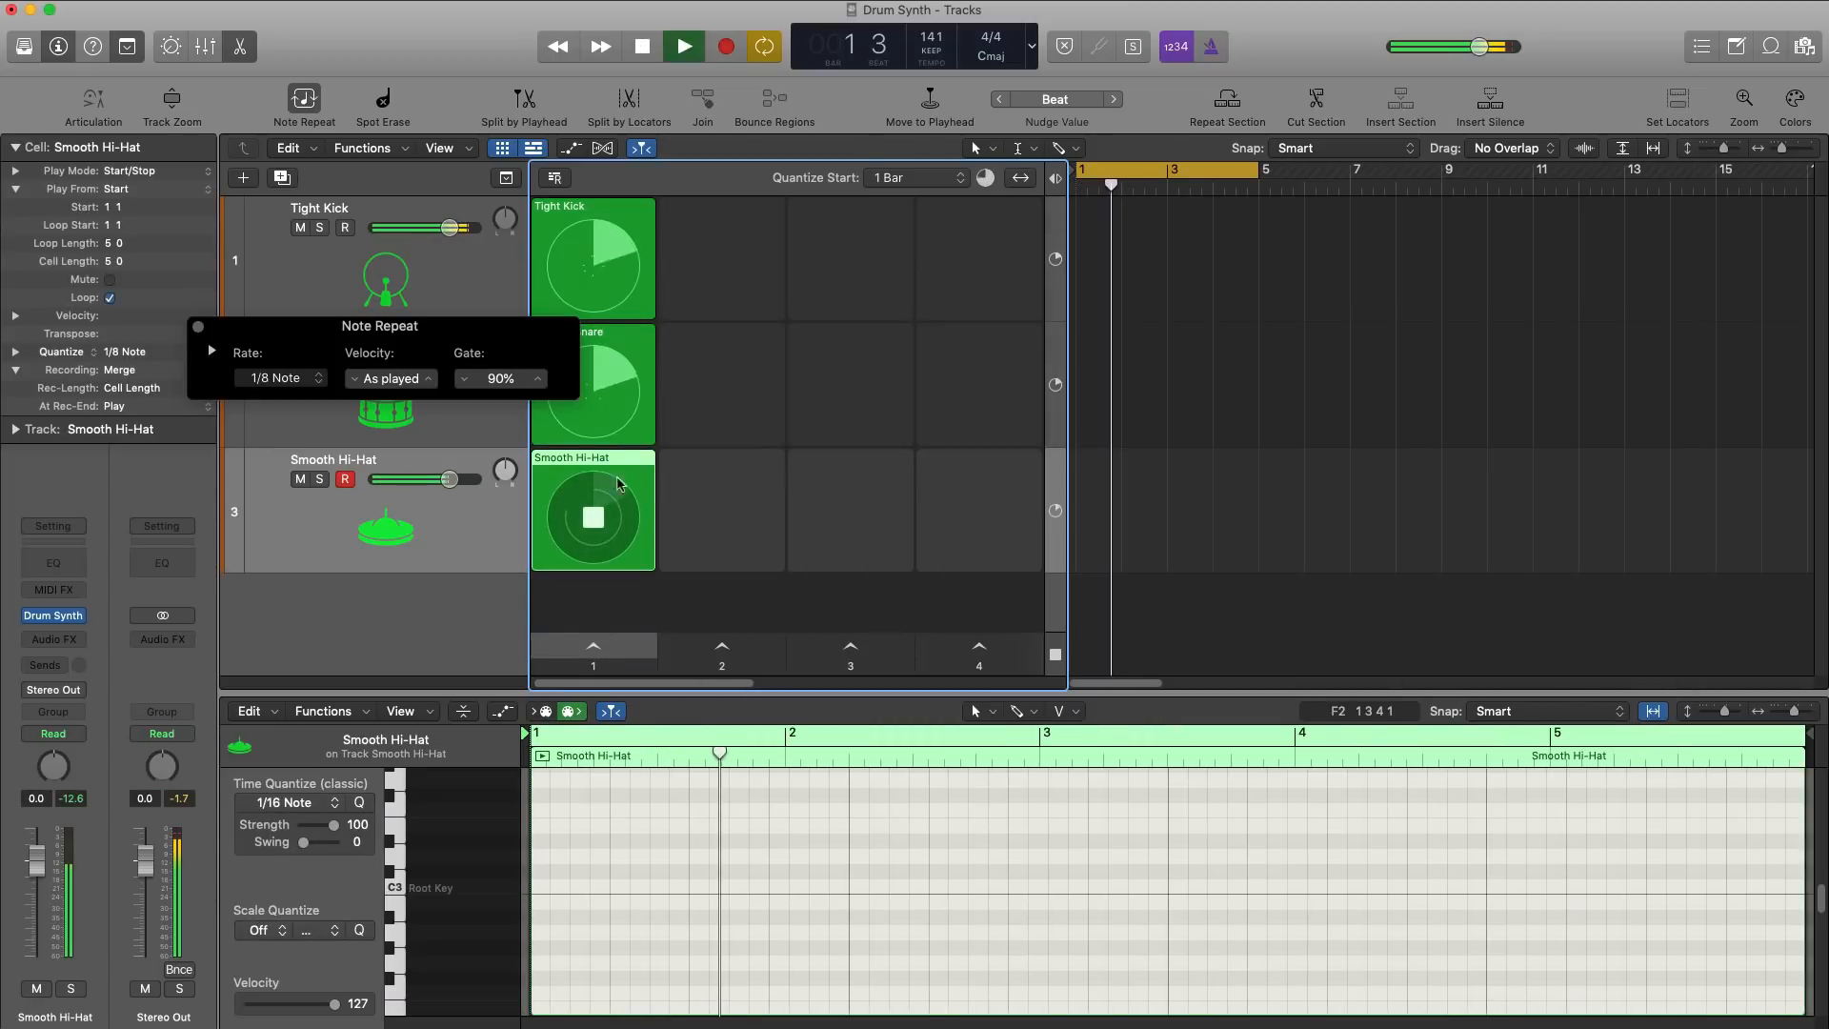
pyautogui.scroll(-6, 661, 855)
pyautogui.scroll(1, 661, 854)
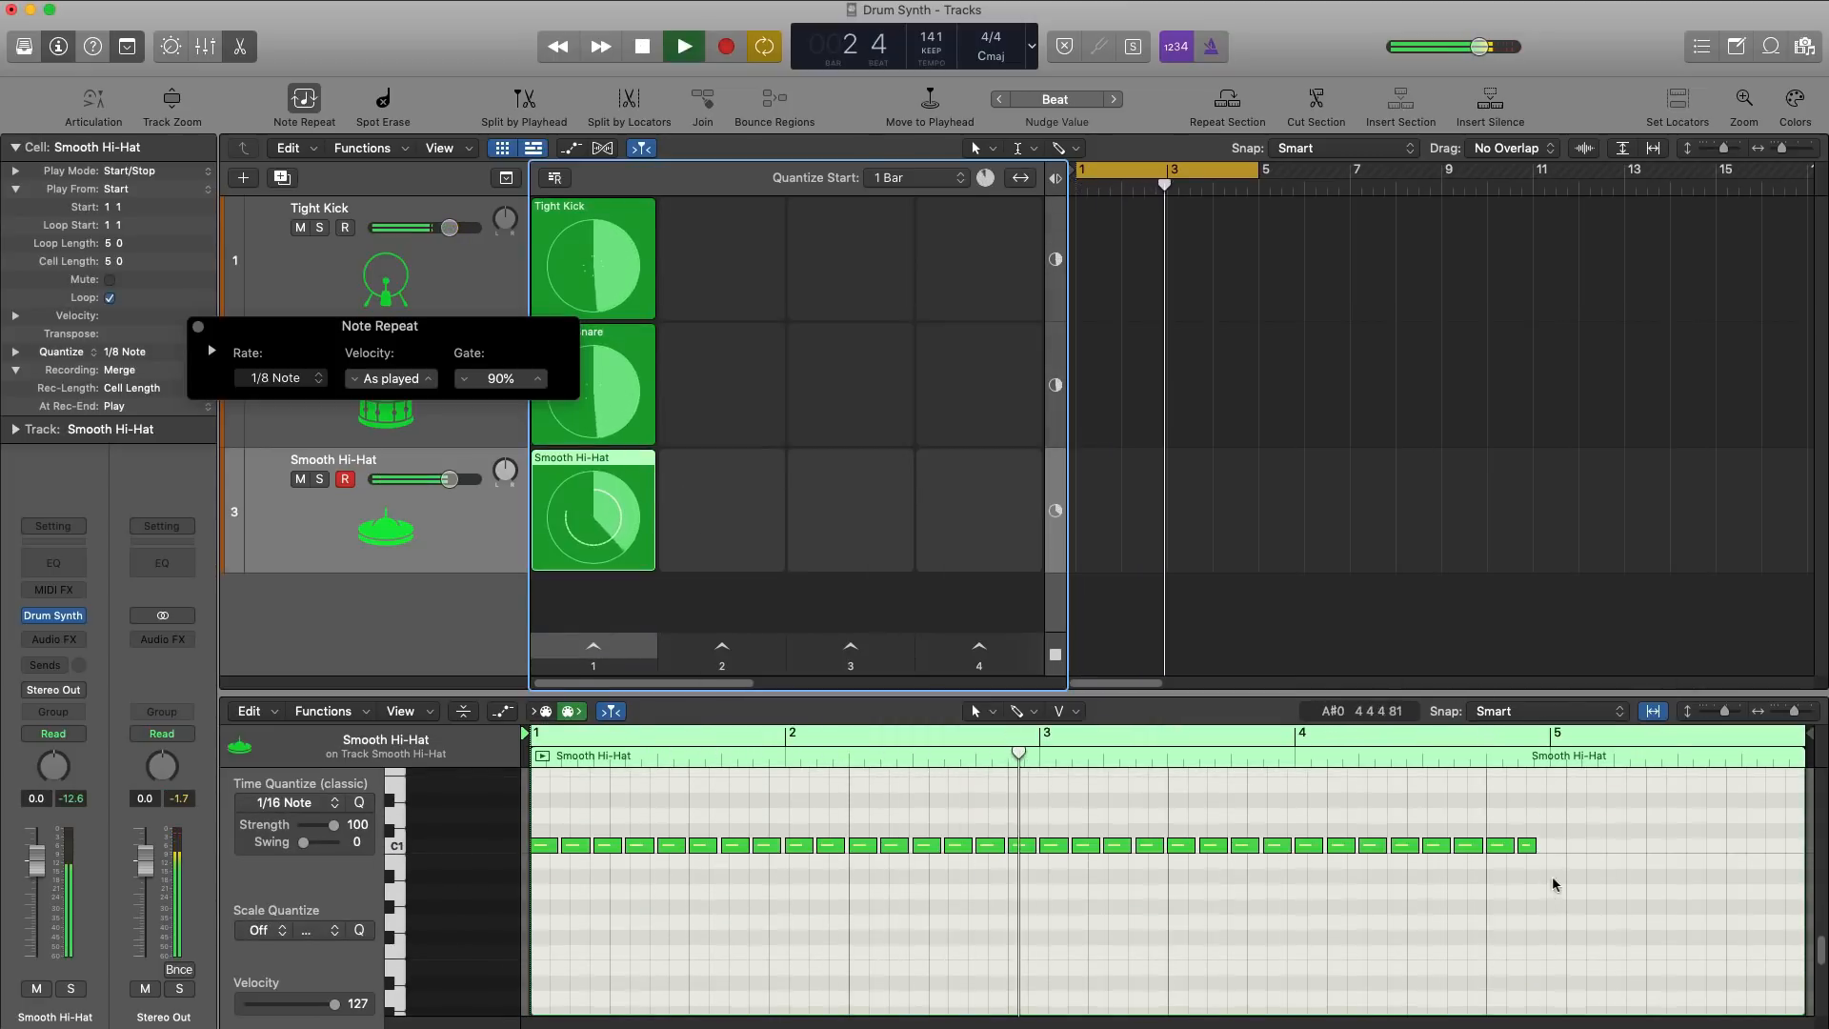
pyautogui.moveTo(1800, 759); pyautogui.dragTo(1479, 759)
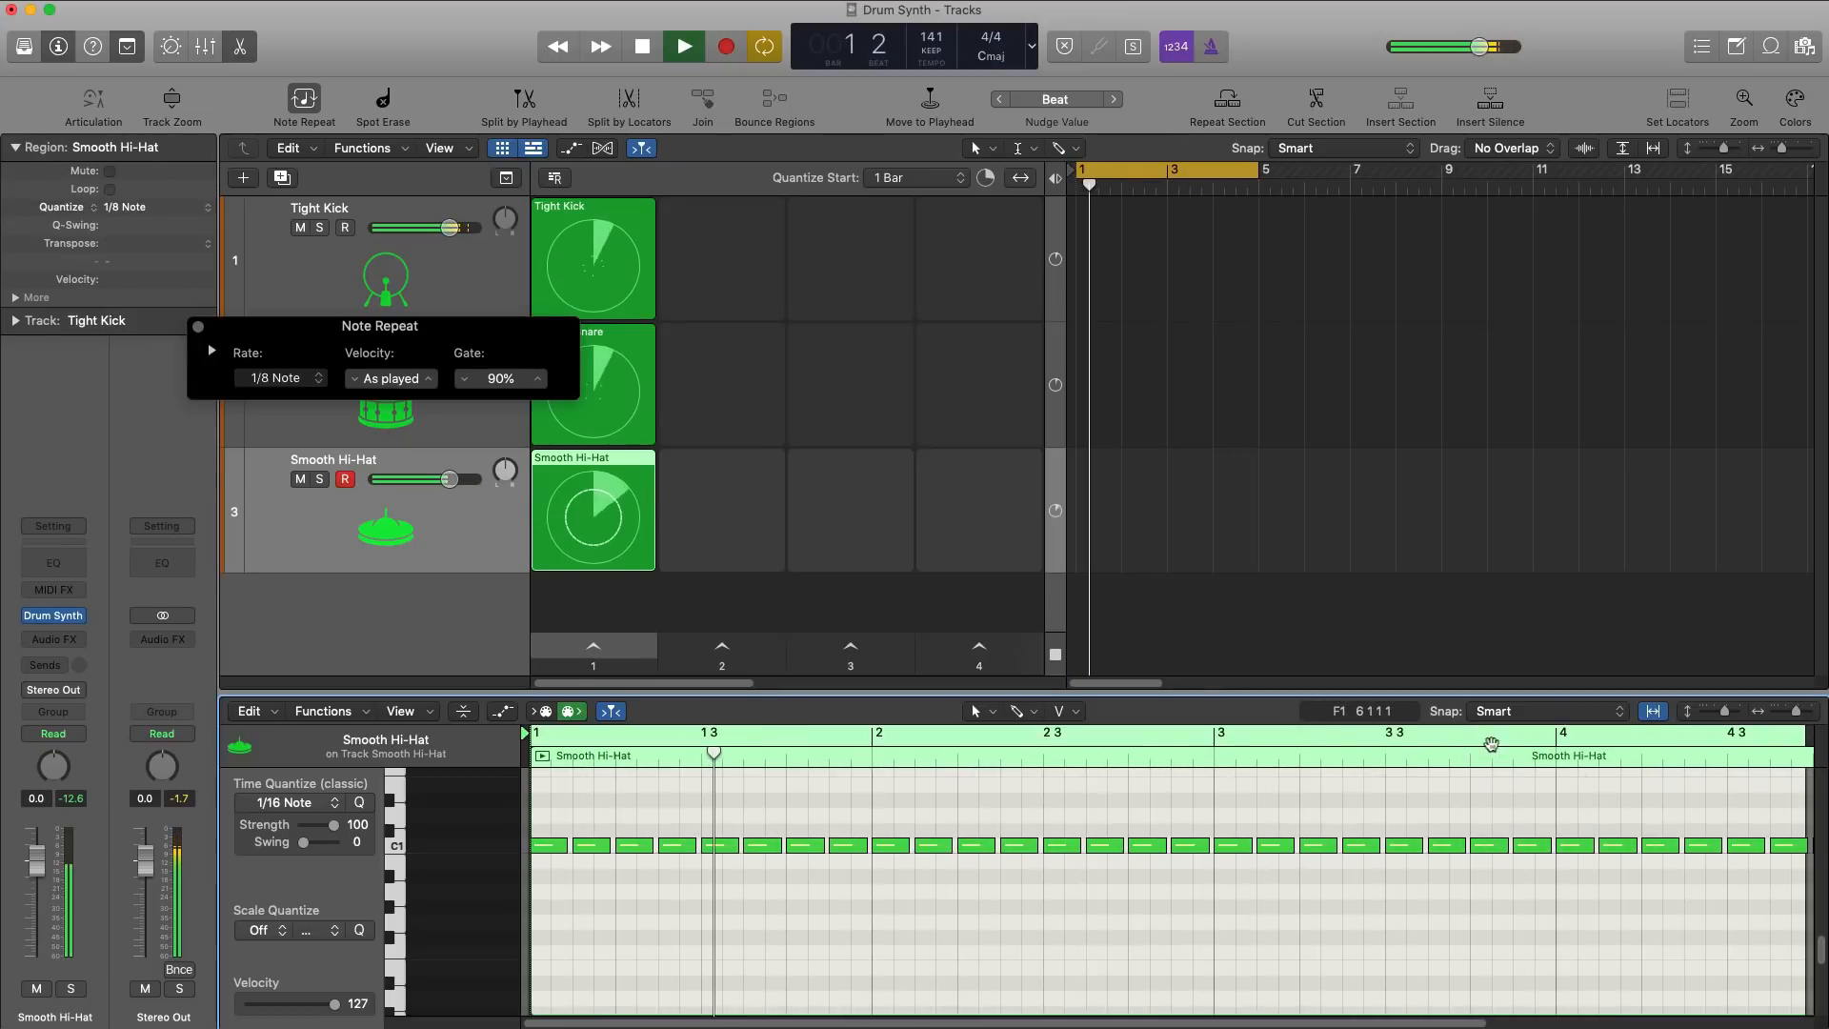
pyautogui.press('space')
pyautogui.hscroll(1, 1558, 781)
pyautogui.moveTo(1755, 759); pyautogui.dragTo(1777, 754)
pyautogui.press('space')
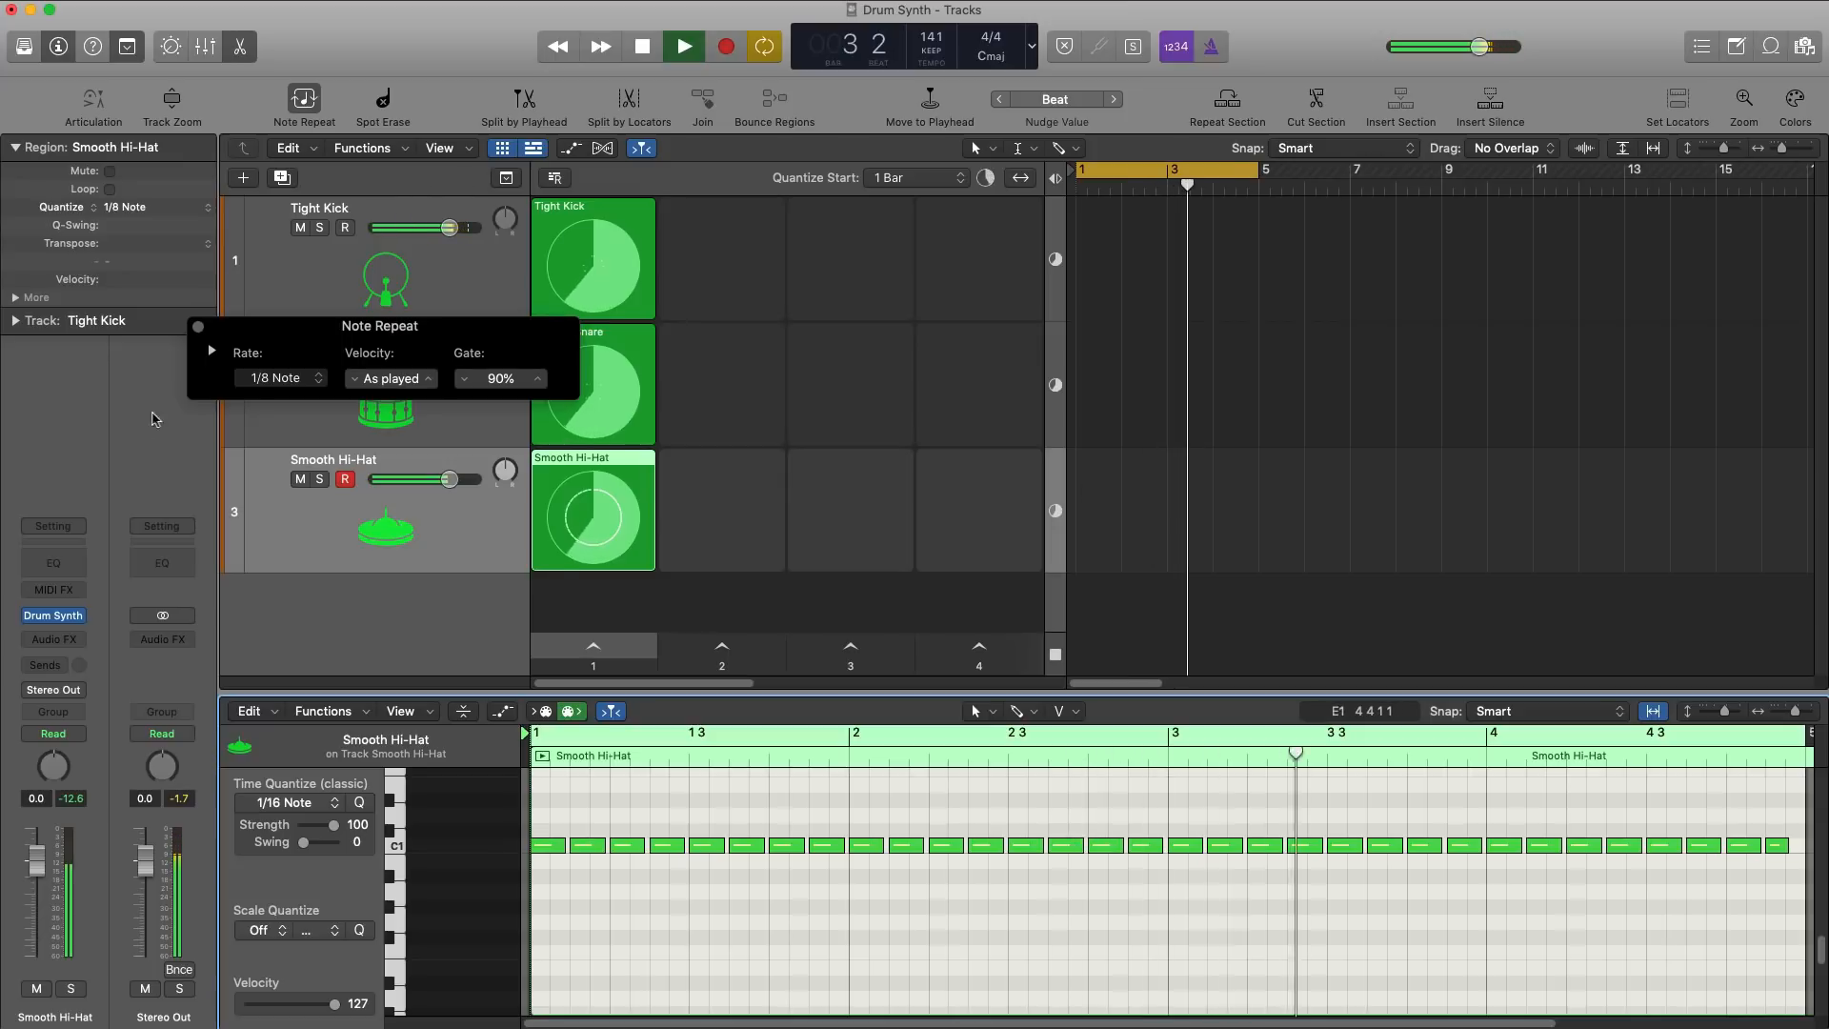
# Step: Close the Note Repeat settings, lower the Smooth Hi-Hat track's volume to about -3.0 dB and stop playback
pyautogui.click(199, 327)
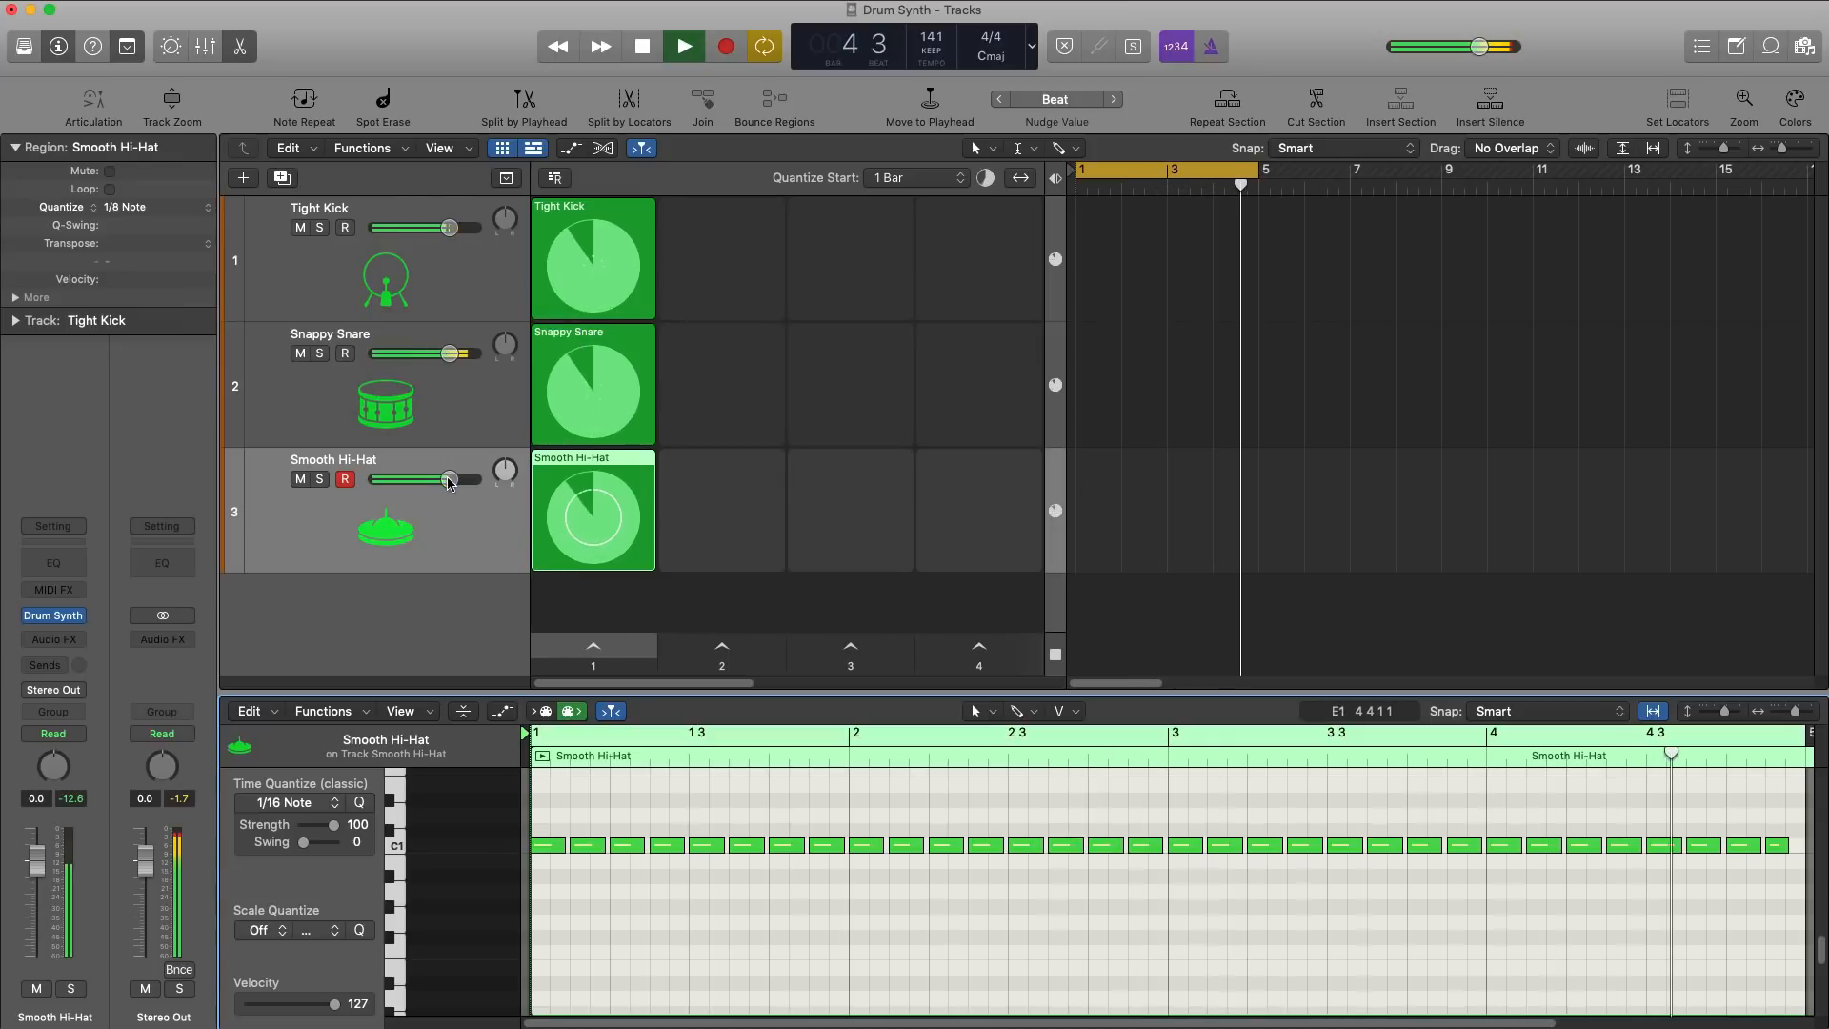
pyautogui.moveTo(449, 480); pyautogui.dragTo(436, 479)
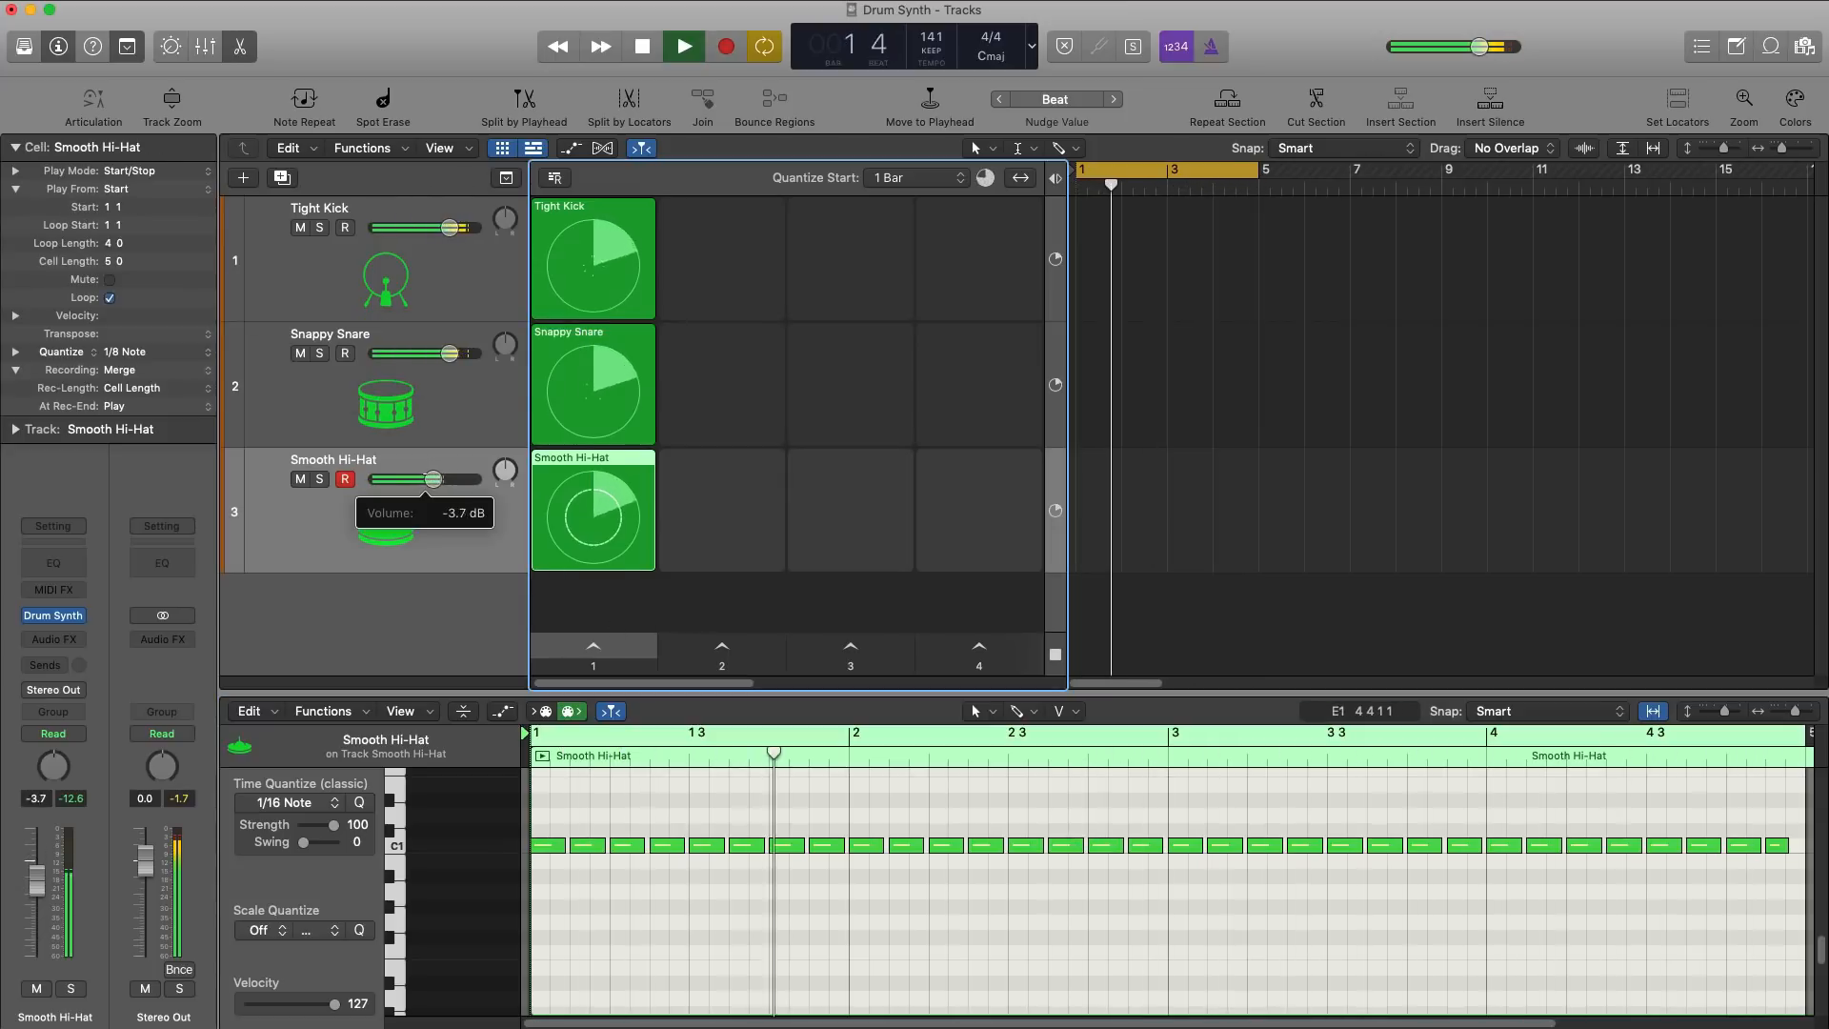
pyautogui.press('space')
# Step: Duplicate the Smooth Hi-Hat track with its settings and open the new fourth track's Drum Synth window
pyautogui.press('super+d')
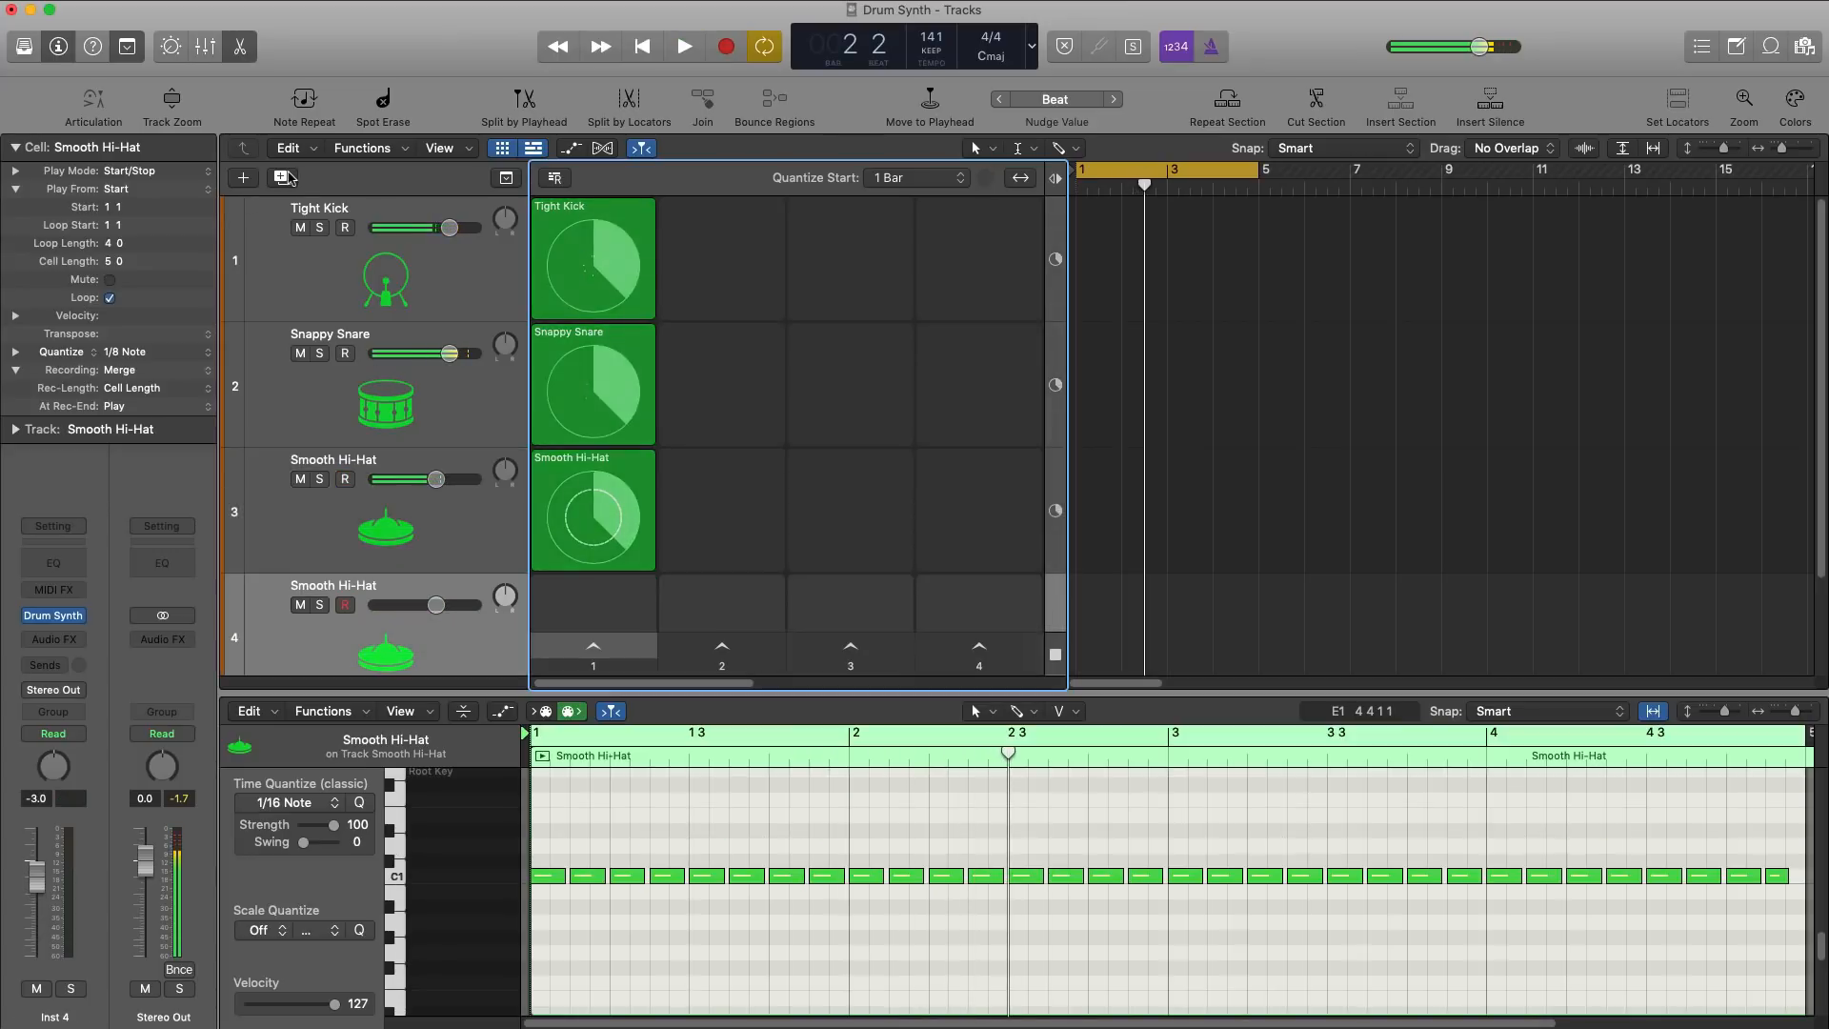
pyautogui.scroll(-1, 388, 611)
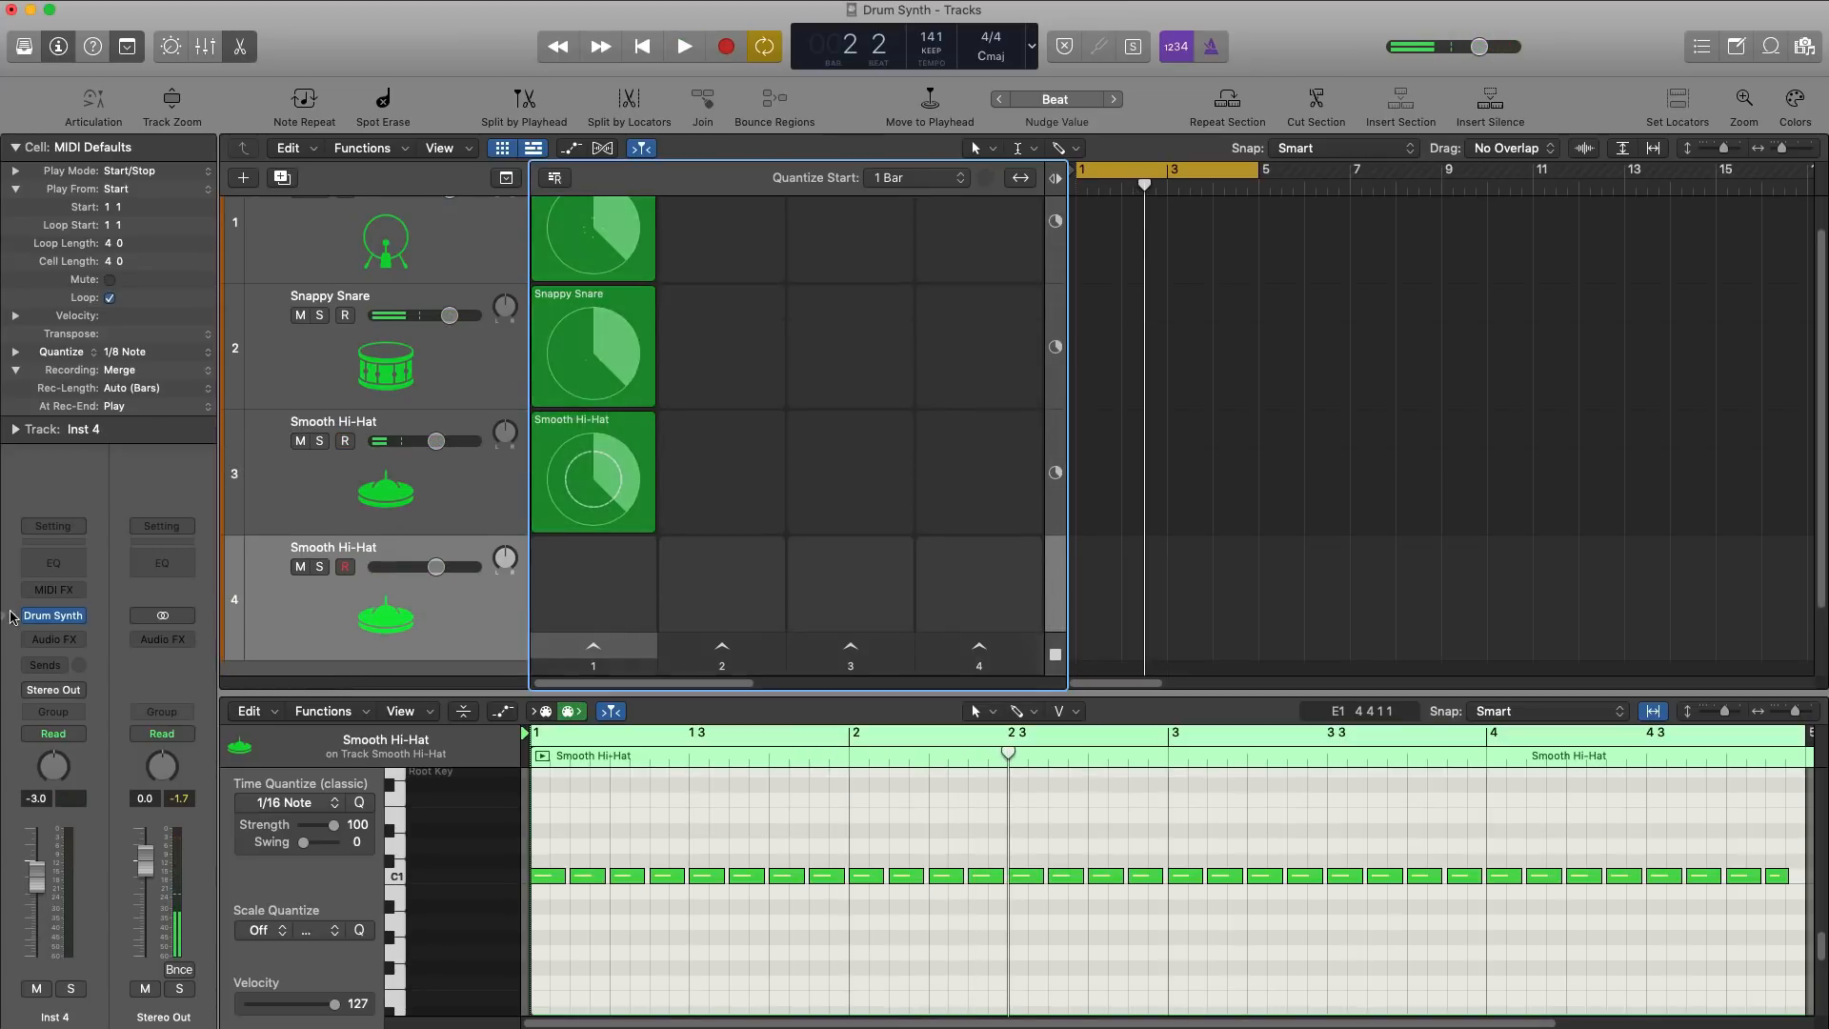
pyautogui.click(59, 618)
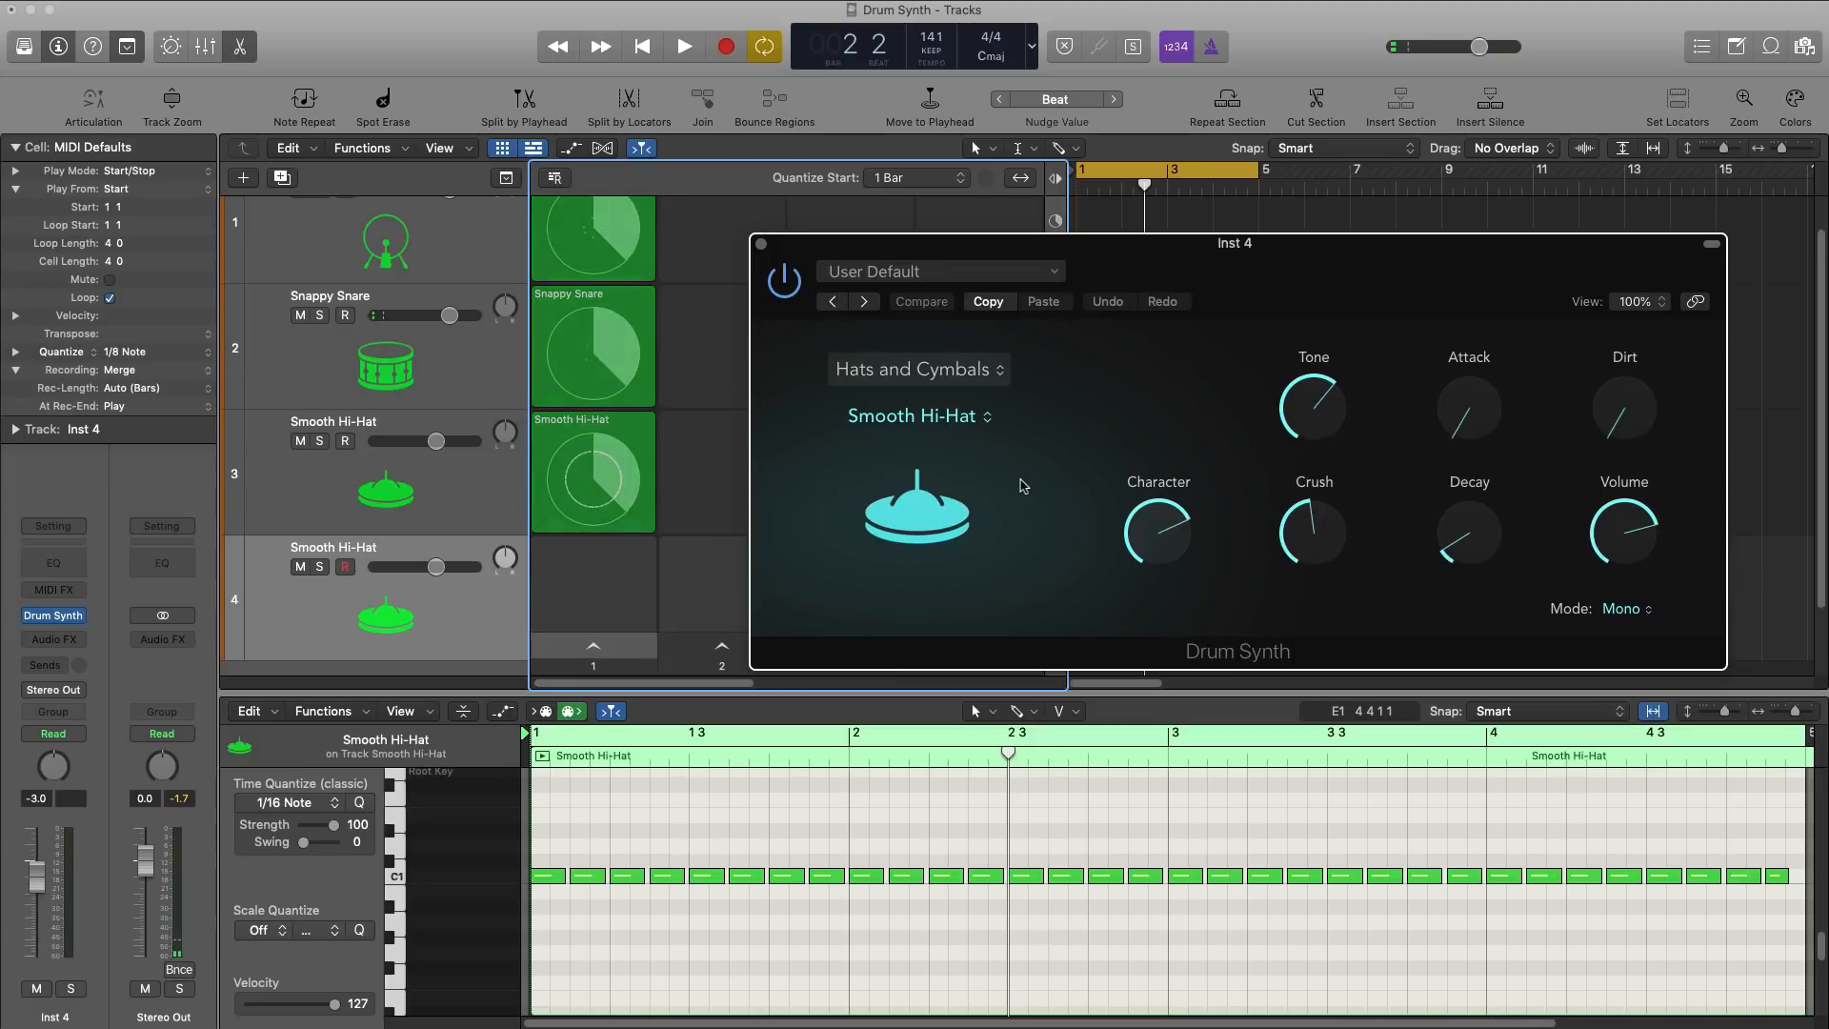
pyautogui.moveTo(1309, 262); pyautogui.dragTo(1117, 240)
# Step: Set the fourth track's Drum Synth to Percussion with the 80s Cowbell sound
pyautogui.click(724, 324)
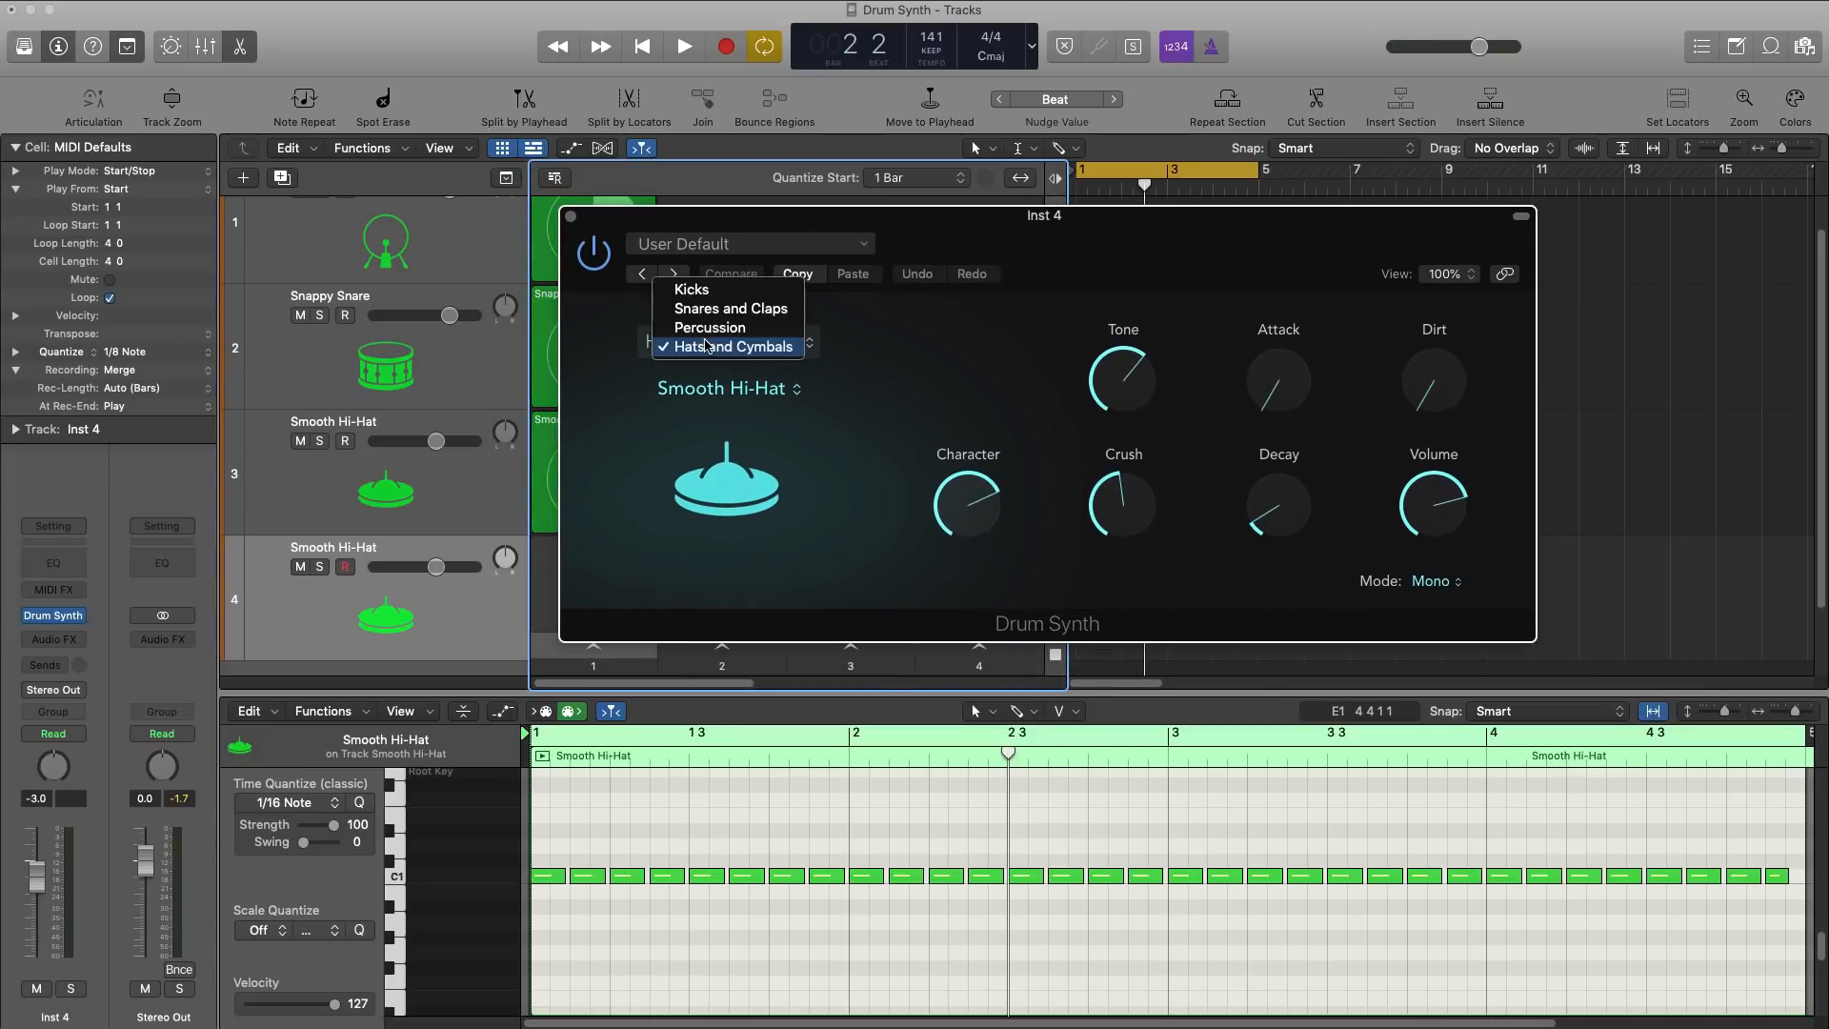
pyautogui.click(715, 327)
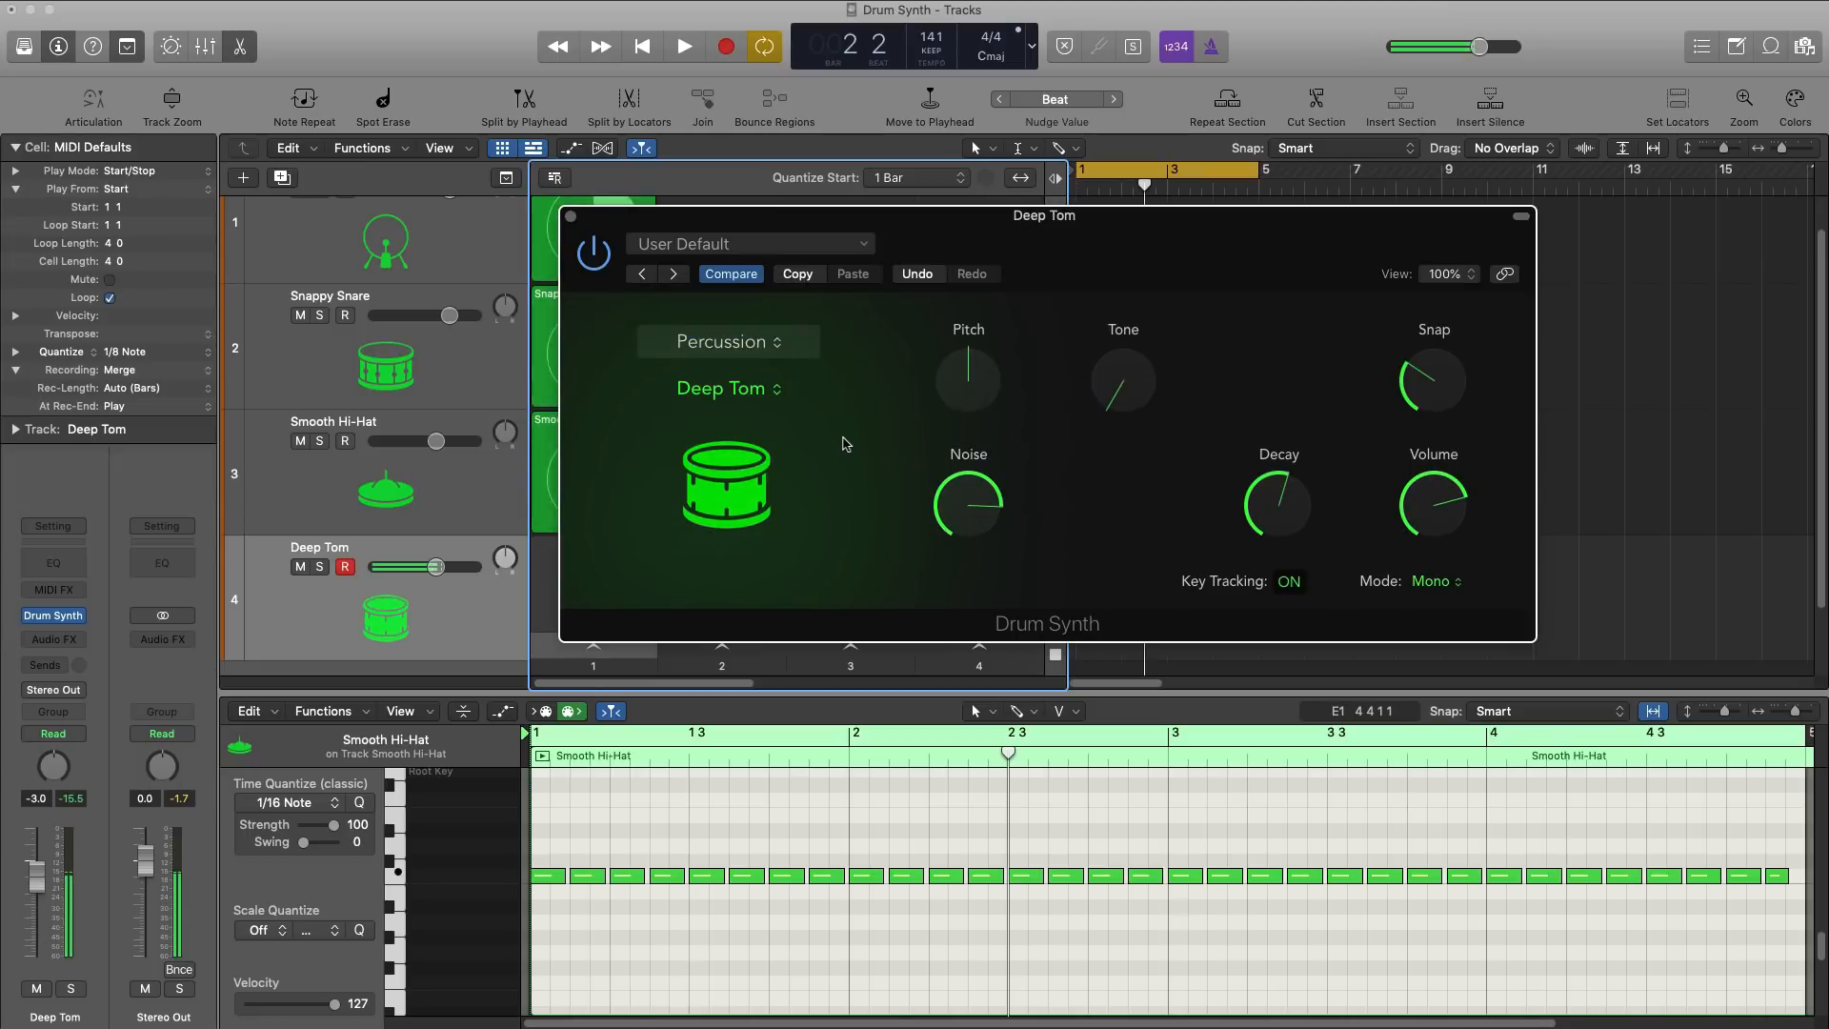
pyautogui.click(771, 360)
pyautogui.click(753, 348)
pyautogui.click(757, 391)
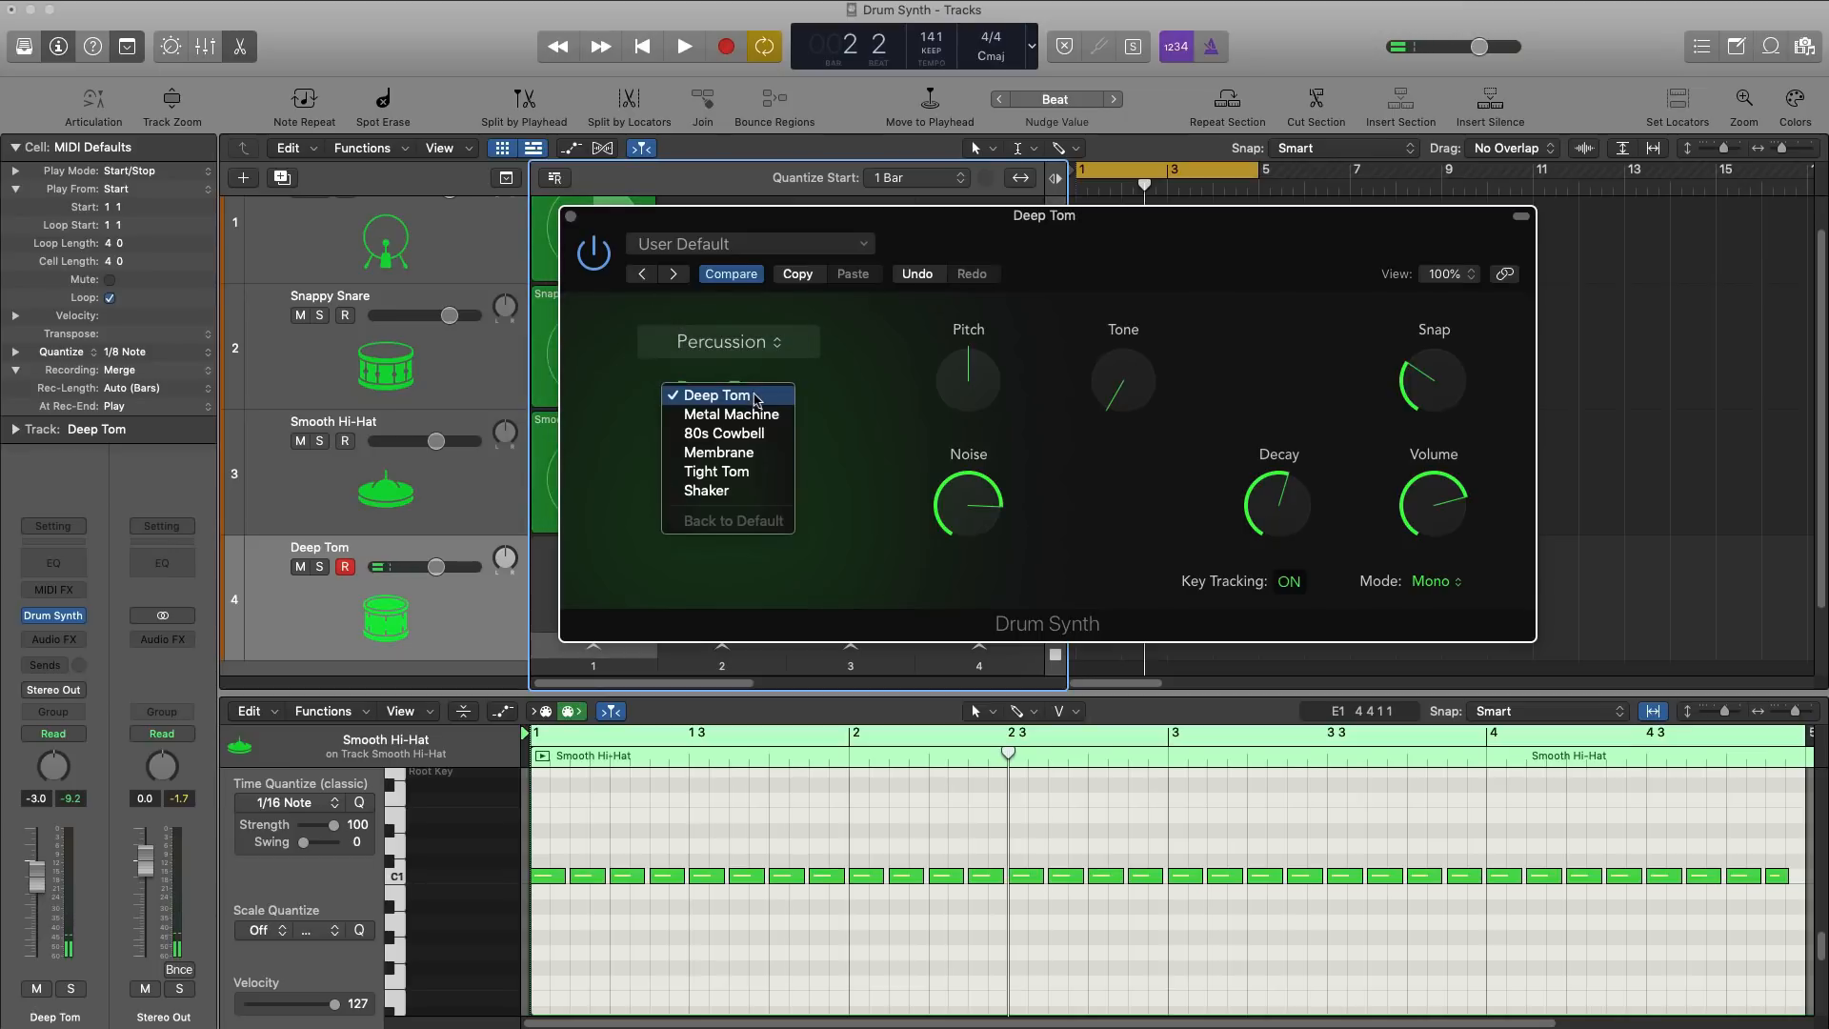
pyautogui.click(744, 440)
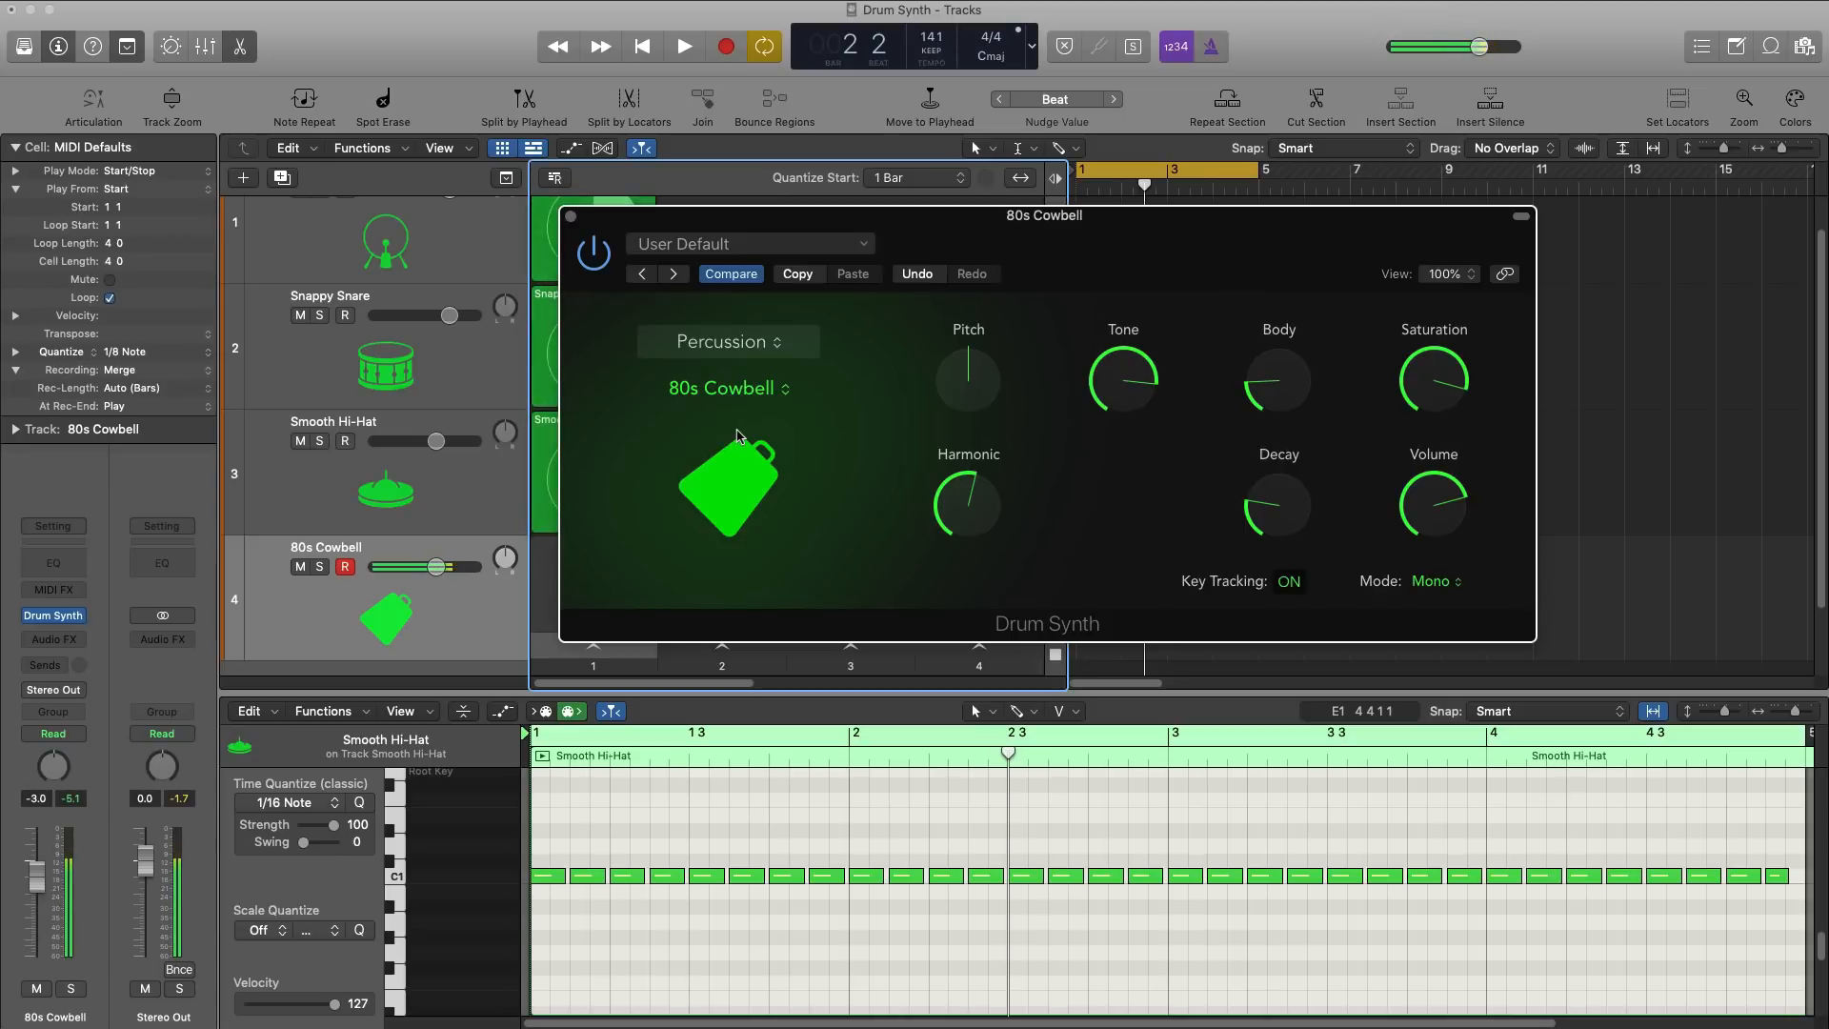
# Step: Shape the 80s Cowbell sound by raising its Harmonic and Decay amounts and setting Body to about 42%
pyautogui.moveTo(971, 500)
pyautogui.mouseDown()
pyautogui.moveTo(970, 472)
pyautogui.moveTo(973, 527)
pyautogui.moveTo(965, 396)
pyautogui.moveTo(975, 515)
pyautogui.mouseUp()
pyautogui.keyDown('alt'); pyautogui.click(971, 489); pyautogui.keyUp('alt')
pyautogui.moveTo(1277, 381); pyautogui.dragTo(1273, 333)
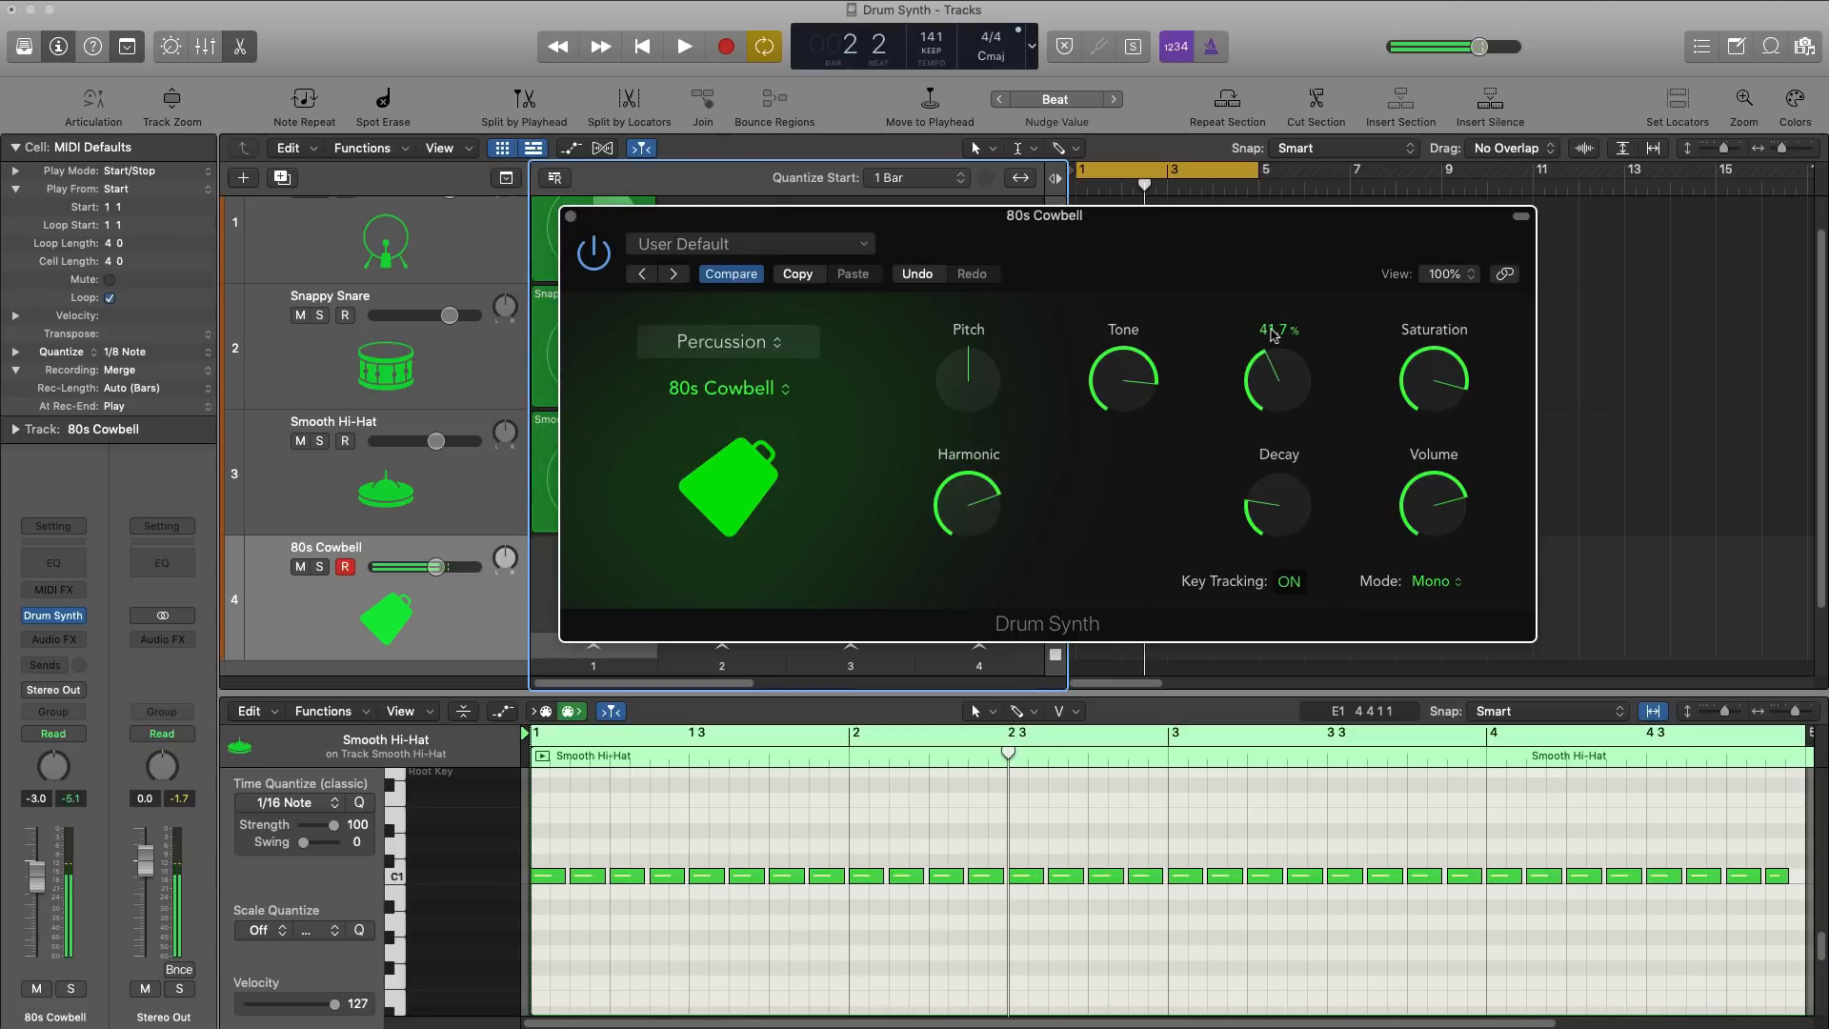
pyautogui.moveTo(1391, 386); pyautogui.dragTo(1392, 354)
pyautogui.moveTo(1284, 514)
pyautogui.mouseDown()
pyautogui.moveTo(1289, 491)
pyautogui.moveTo(1289, 522)
pyautogui.mouseUp()
# Step: Record an 80s Cowbell pattern into the fourth track's first Live Loops cell, with the Drum Synth window moved aside
pyautogui.moveTo(690, 226); pyautogui.dragTo(1081, 299)
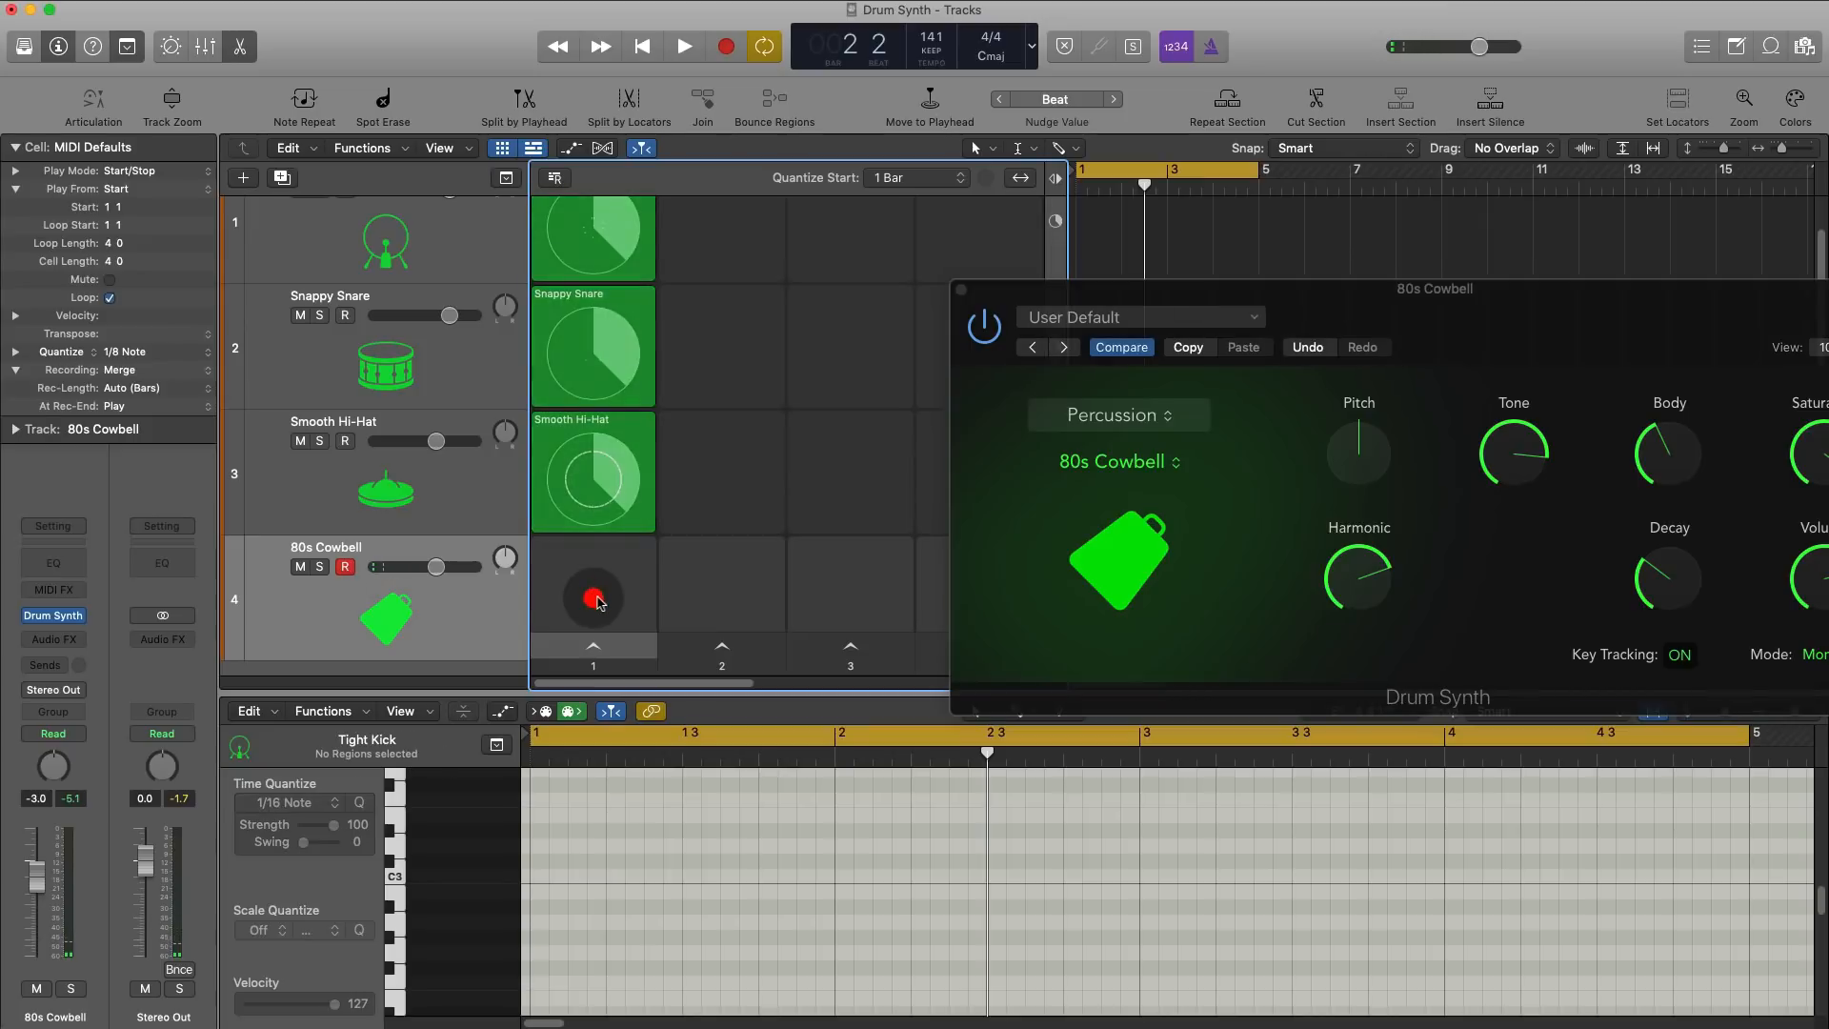
pyautogui.click(593, 600)
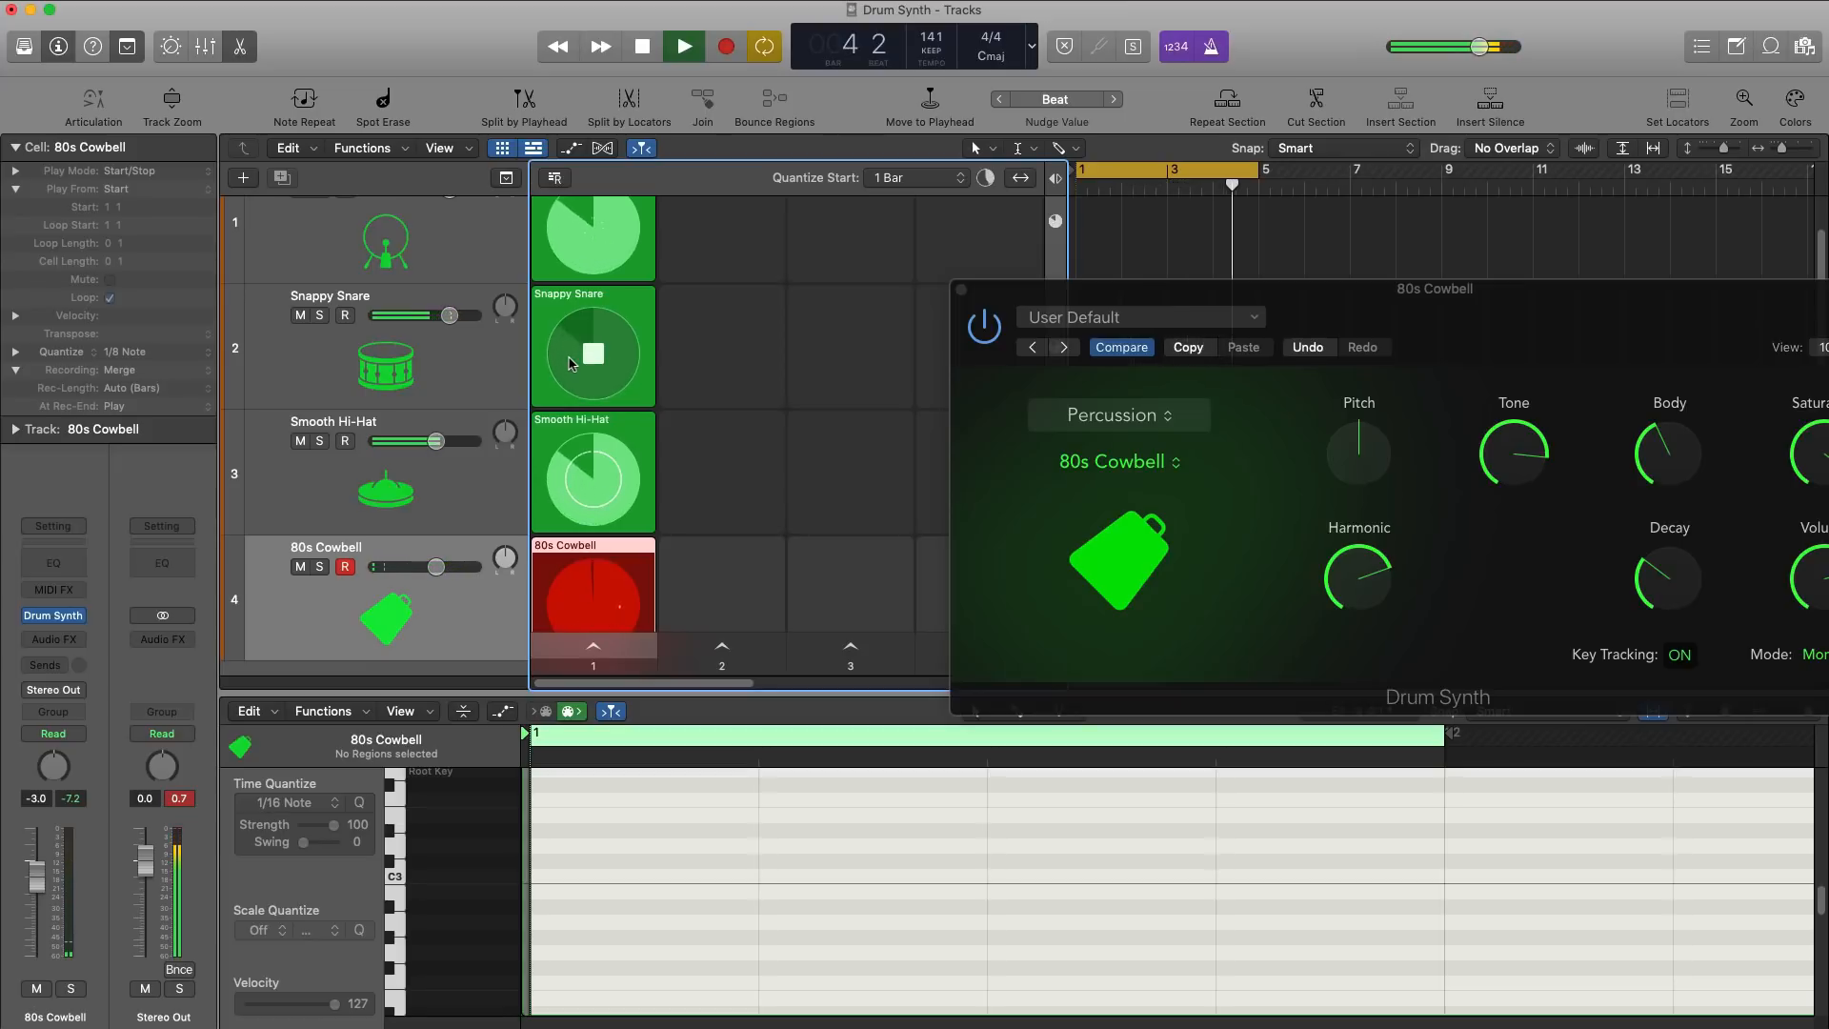
pyautogui.press('space')
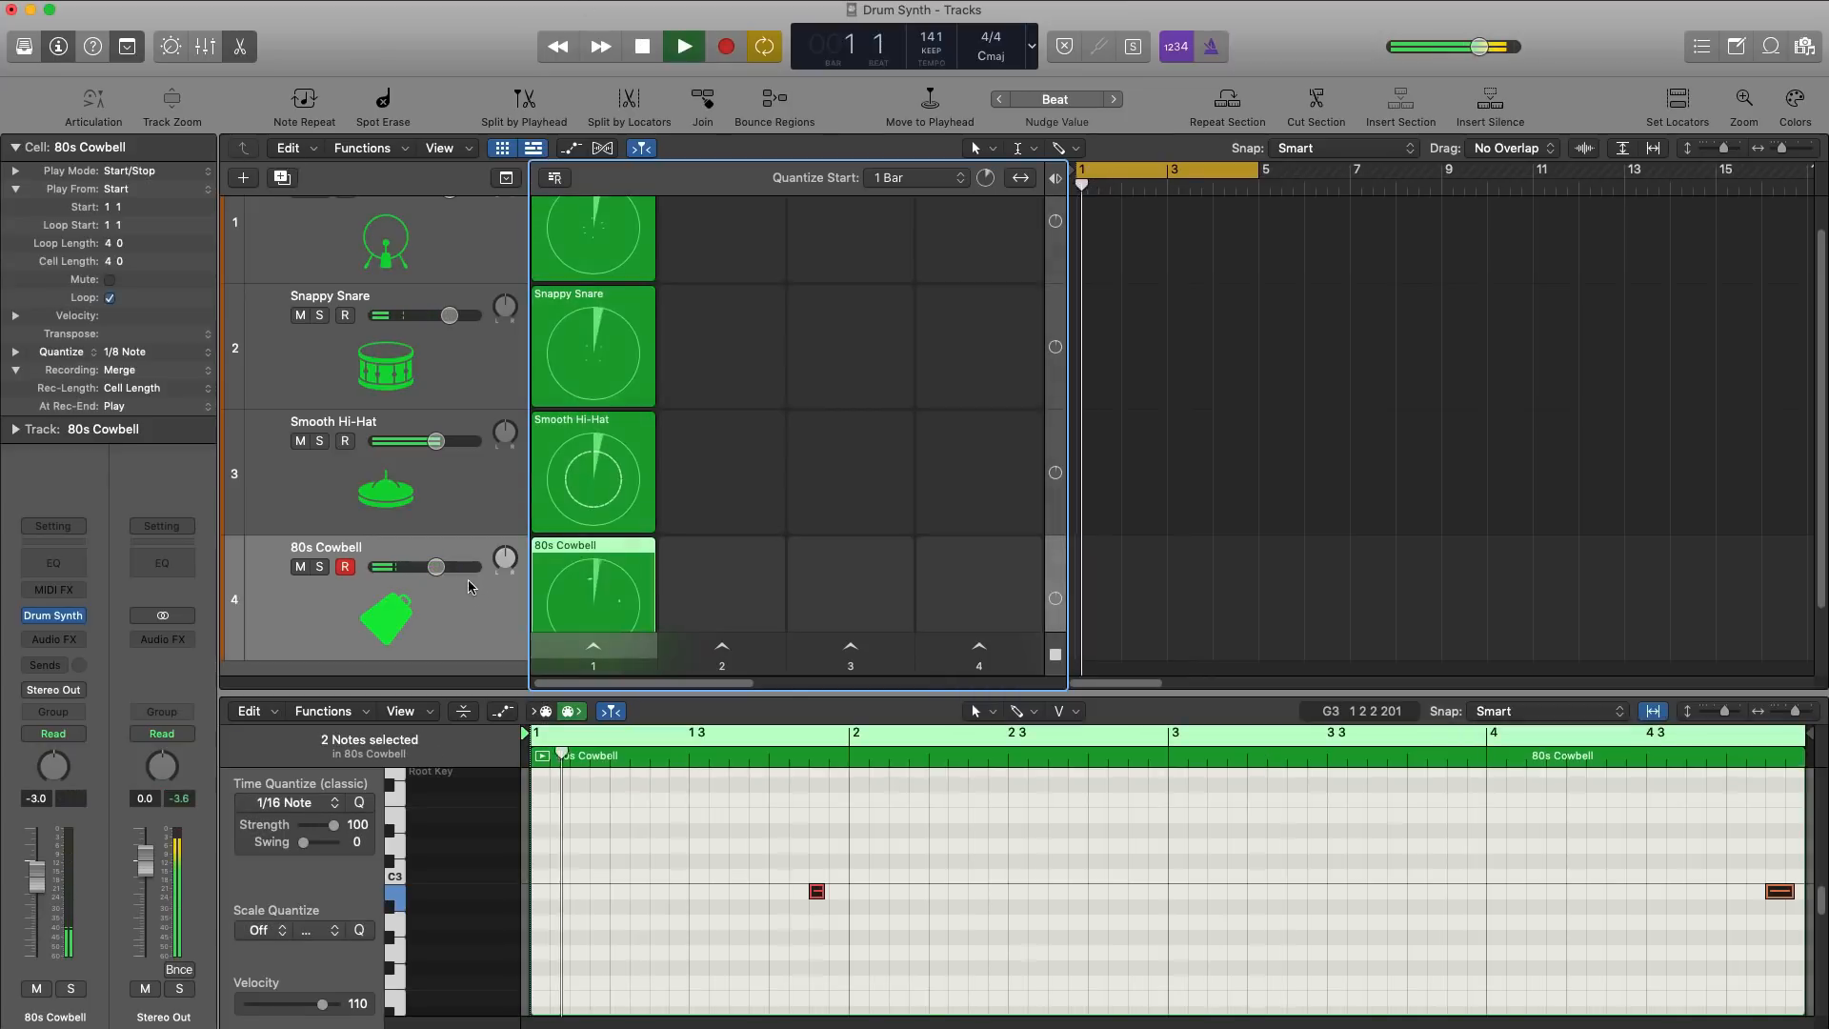
# Step: Play the first scene and lower the 80s Cowbell track's volume to -13.4 dB
pyautogui.press('space')
pyautogui.click(591, 648)
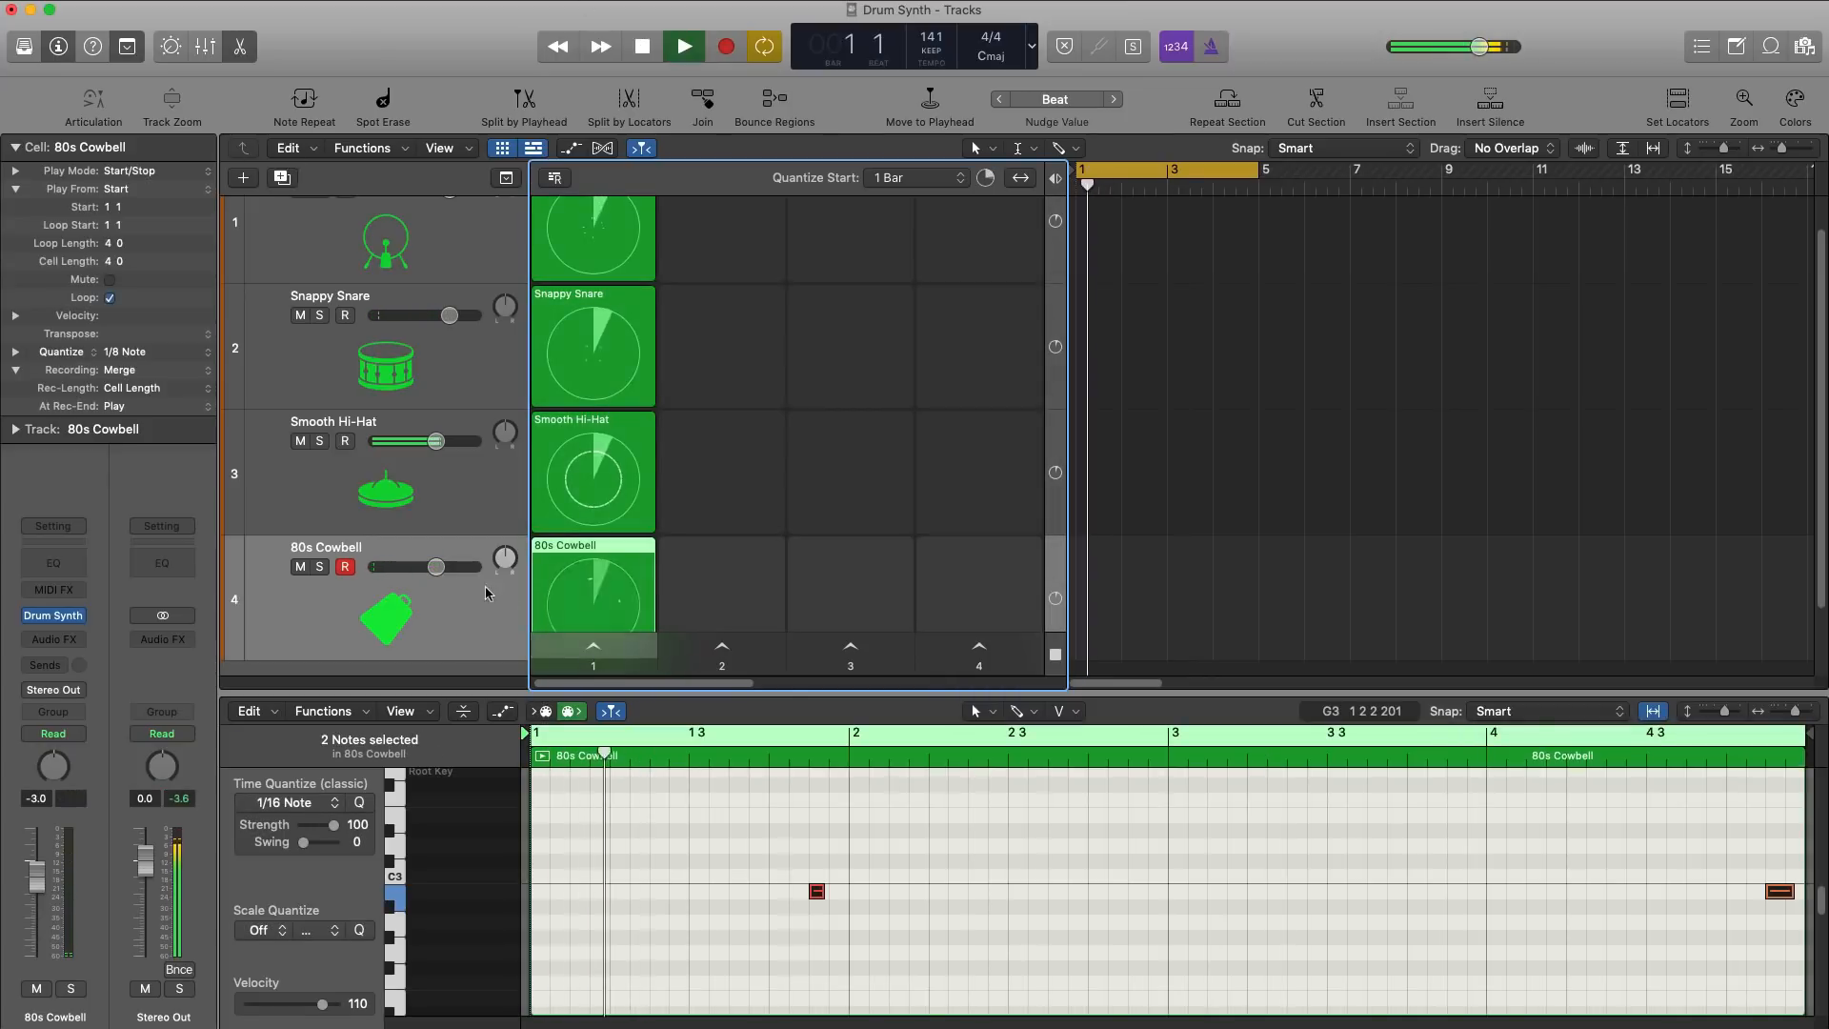
pyautogui.moveTo(435, 567); pyautogui.dragTo(403, 569)
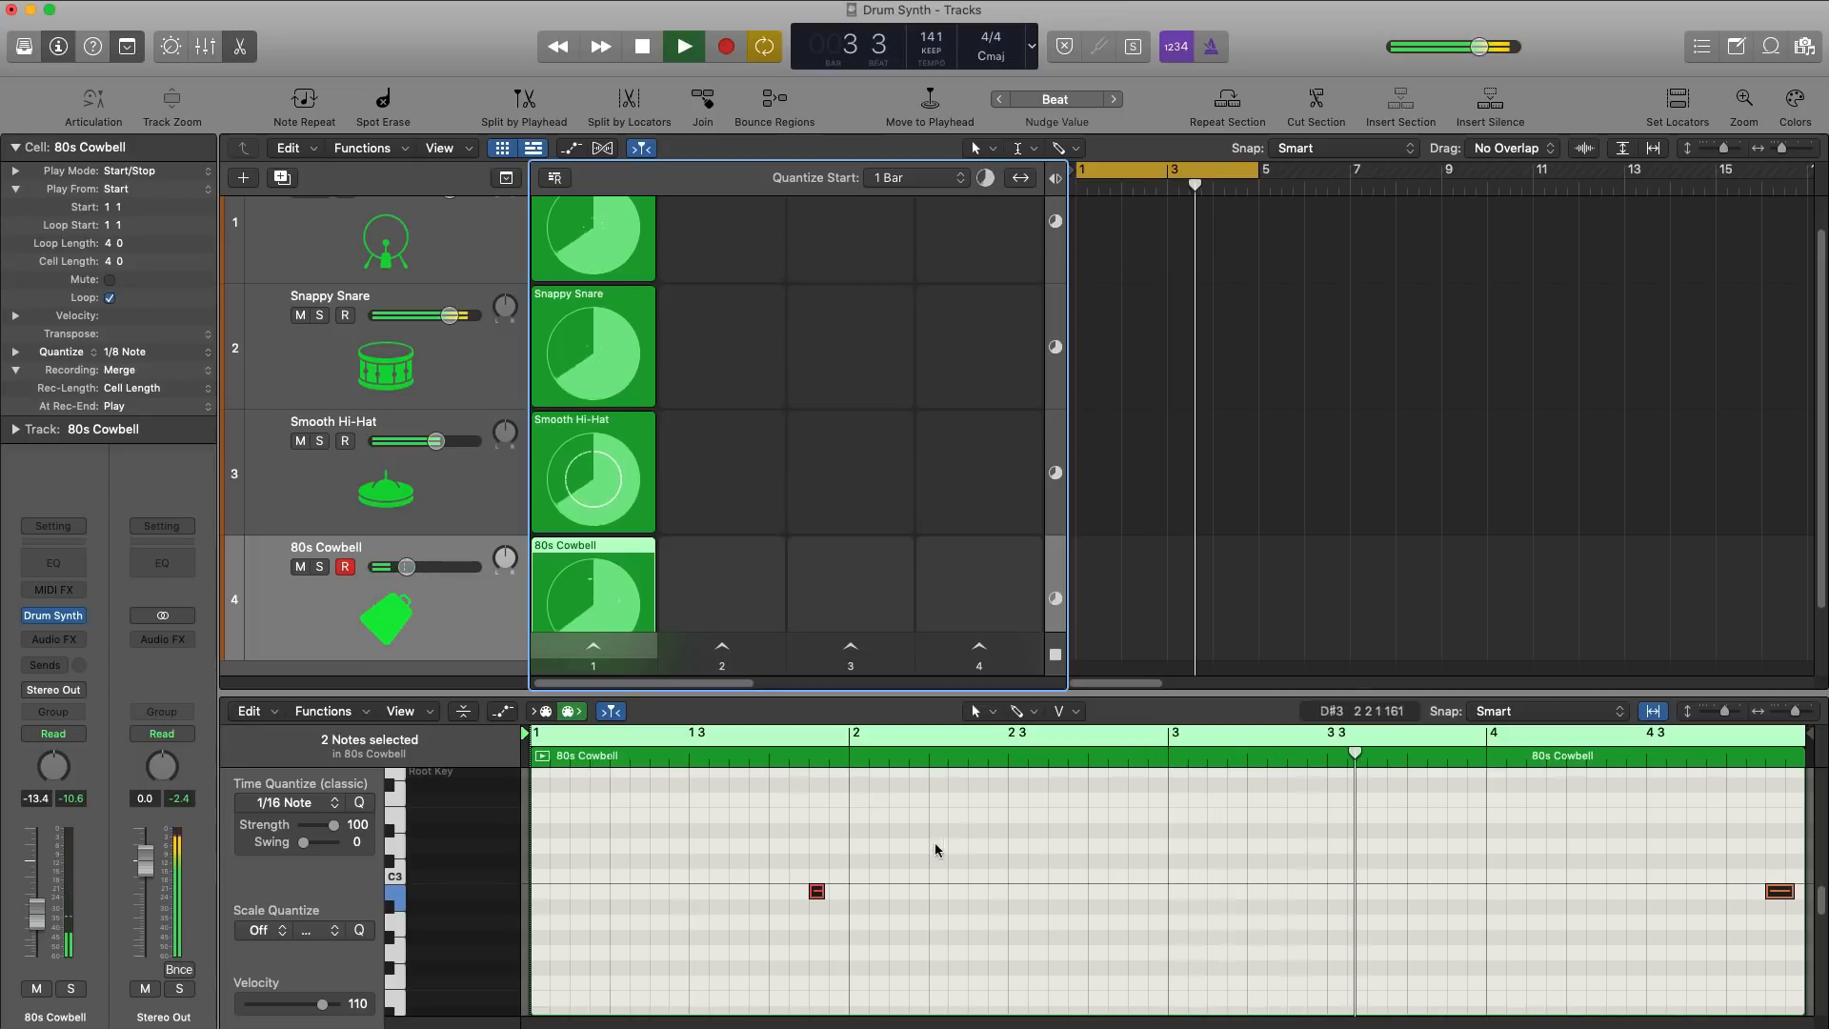
# Step: Add short B2 notes to the 80s Cowbell cell on the third sixteenth of bars 2 and 4 in the Piano Roll
pyautogui.press('space')
pyautogui.click(892, 892)
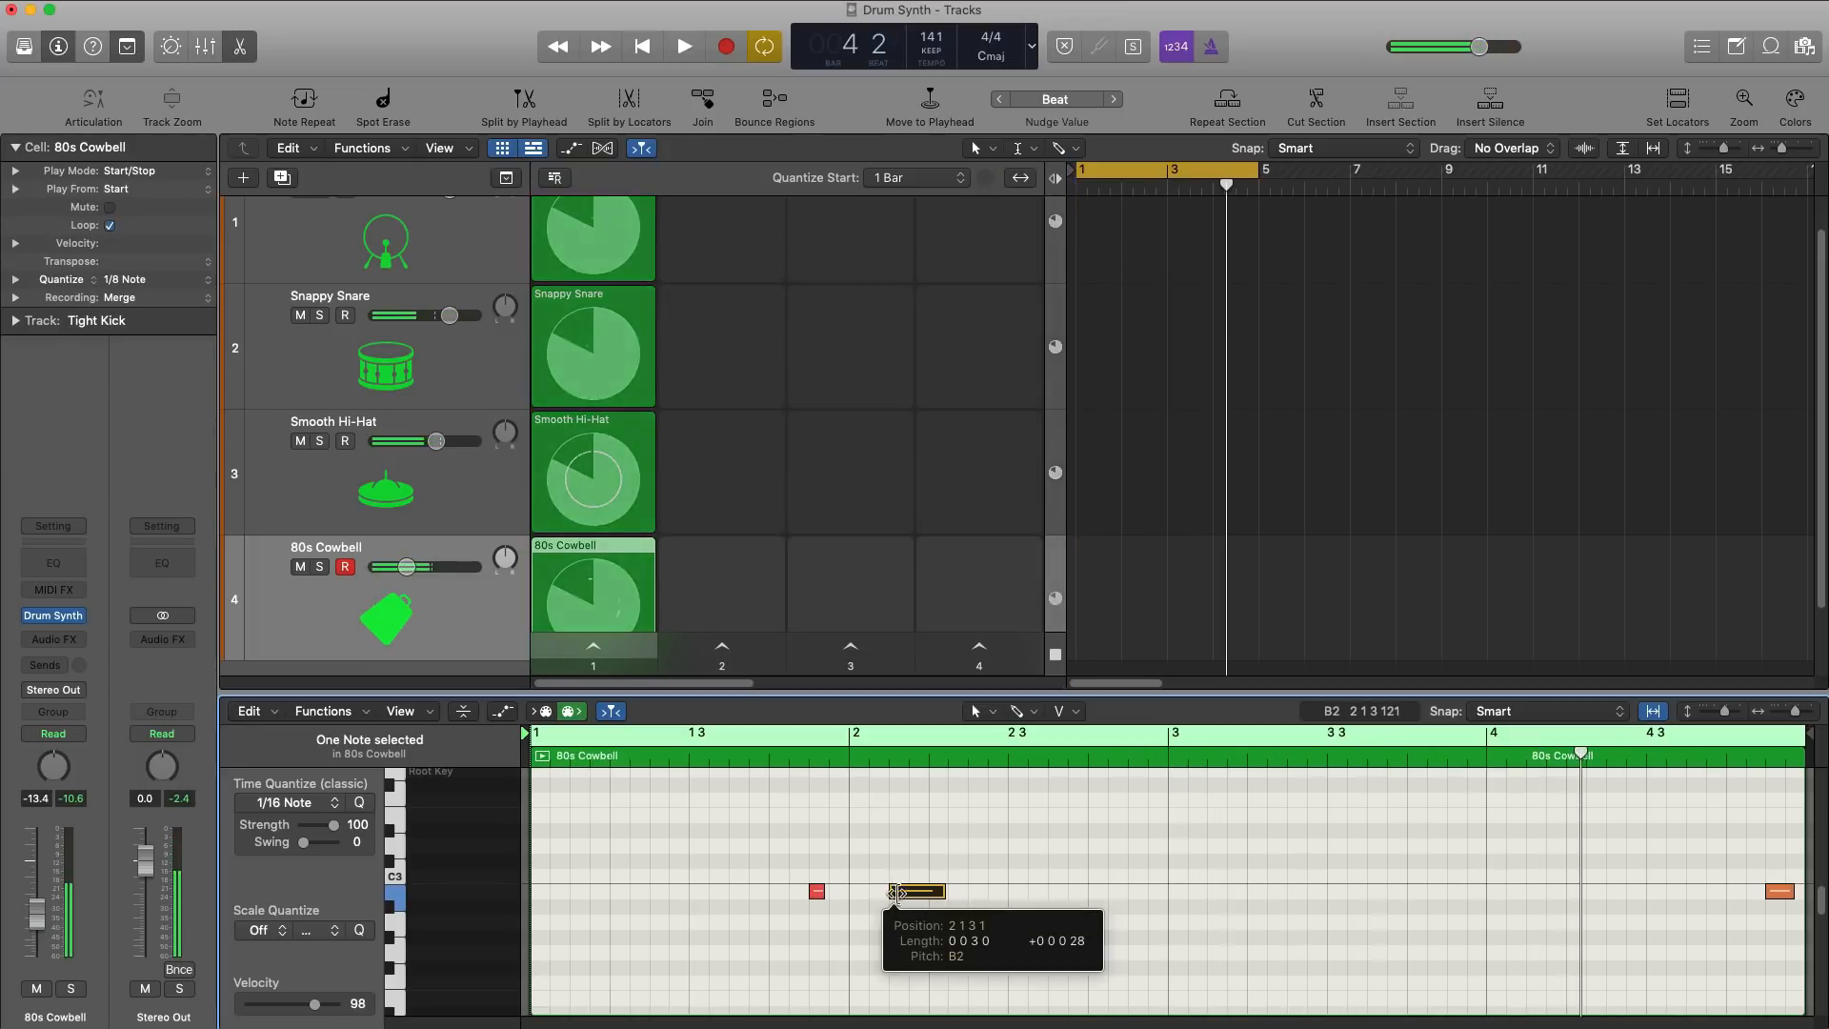
pyautogui.press('space')
pyautogui.moveTo(905, 892); pyautogui.dragTo(972, 902)
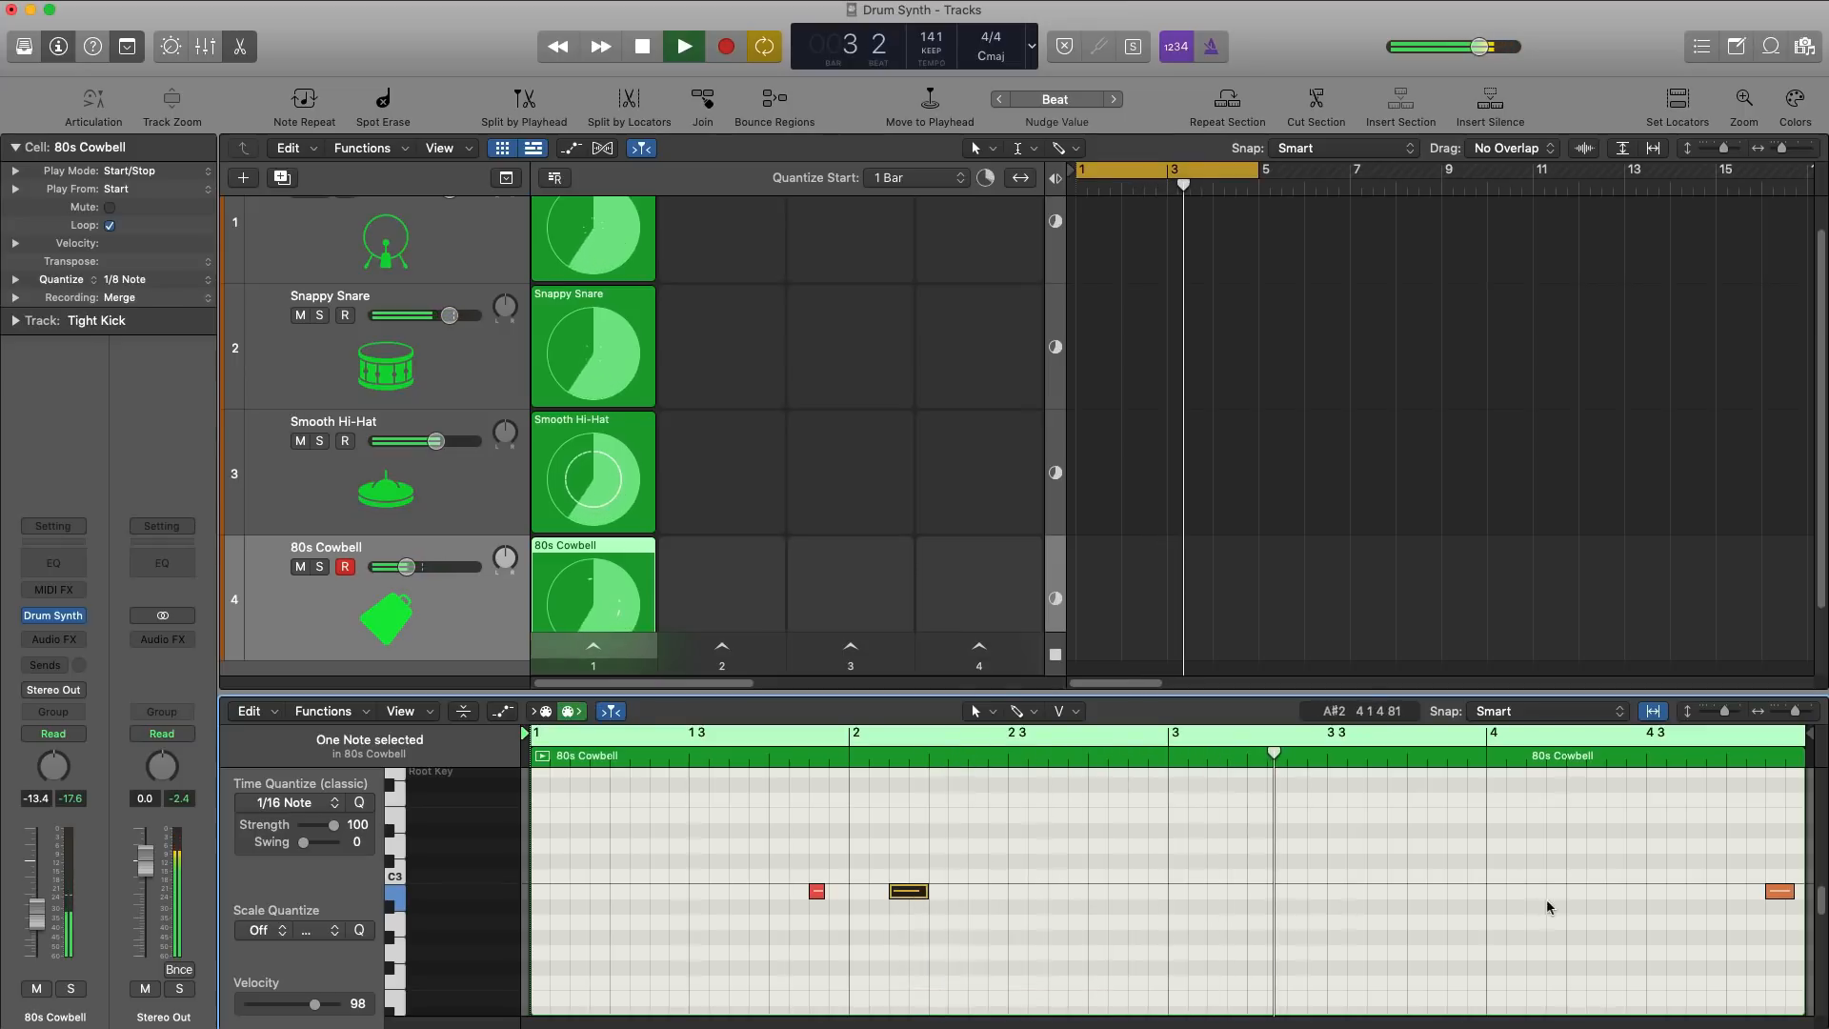
pyautogui.click(1527, 877)
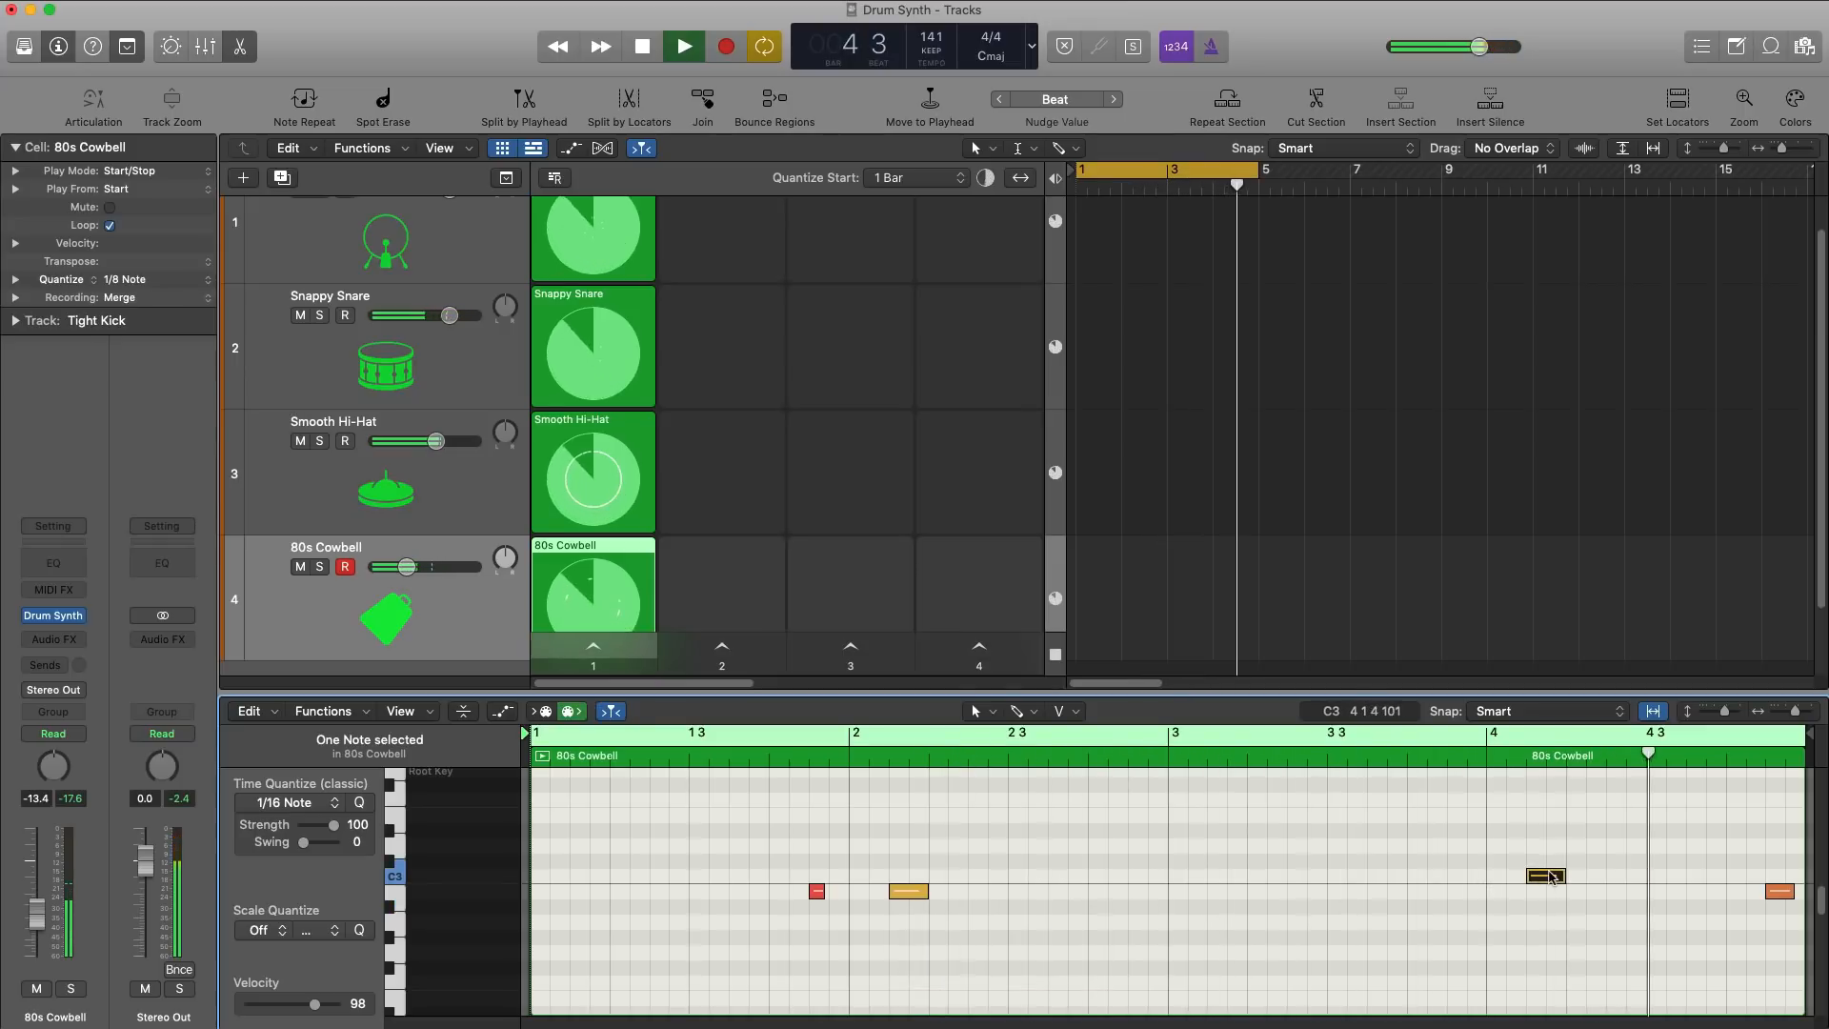
pyautogui.moveTo(1538, 876); pyautogui.dragTo(1542, 892)
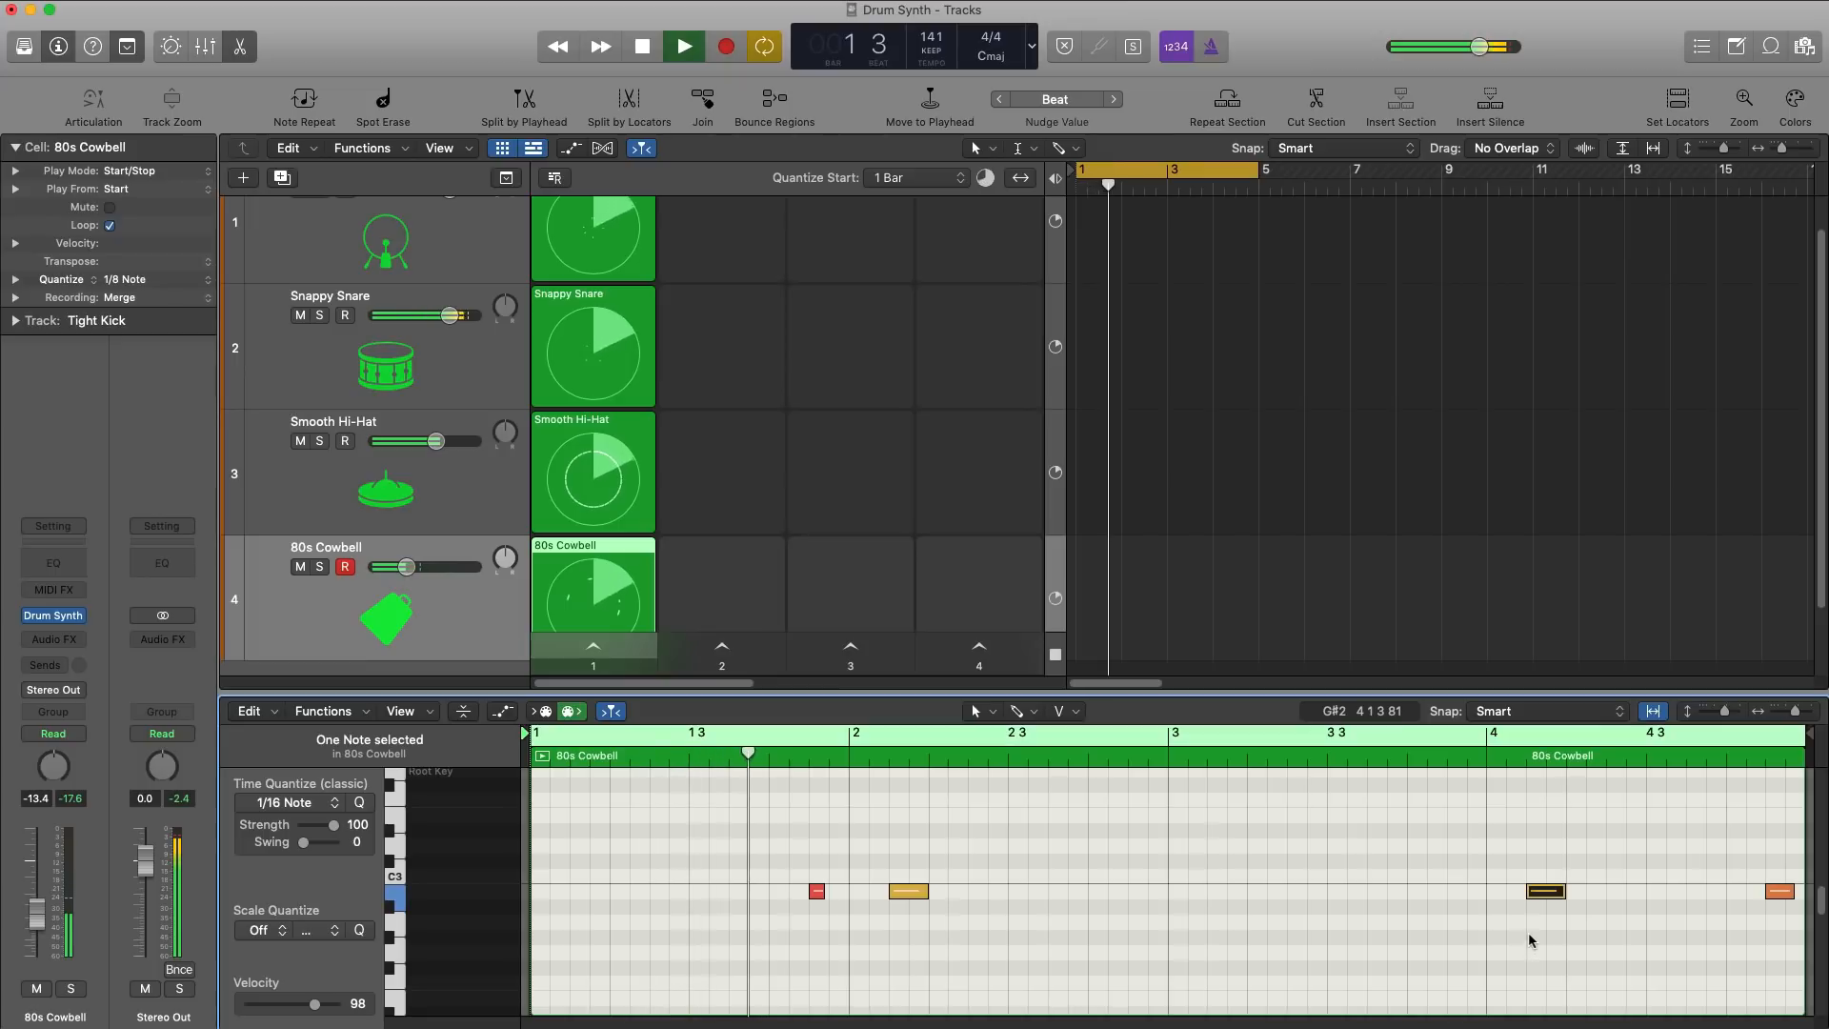